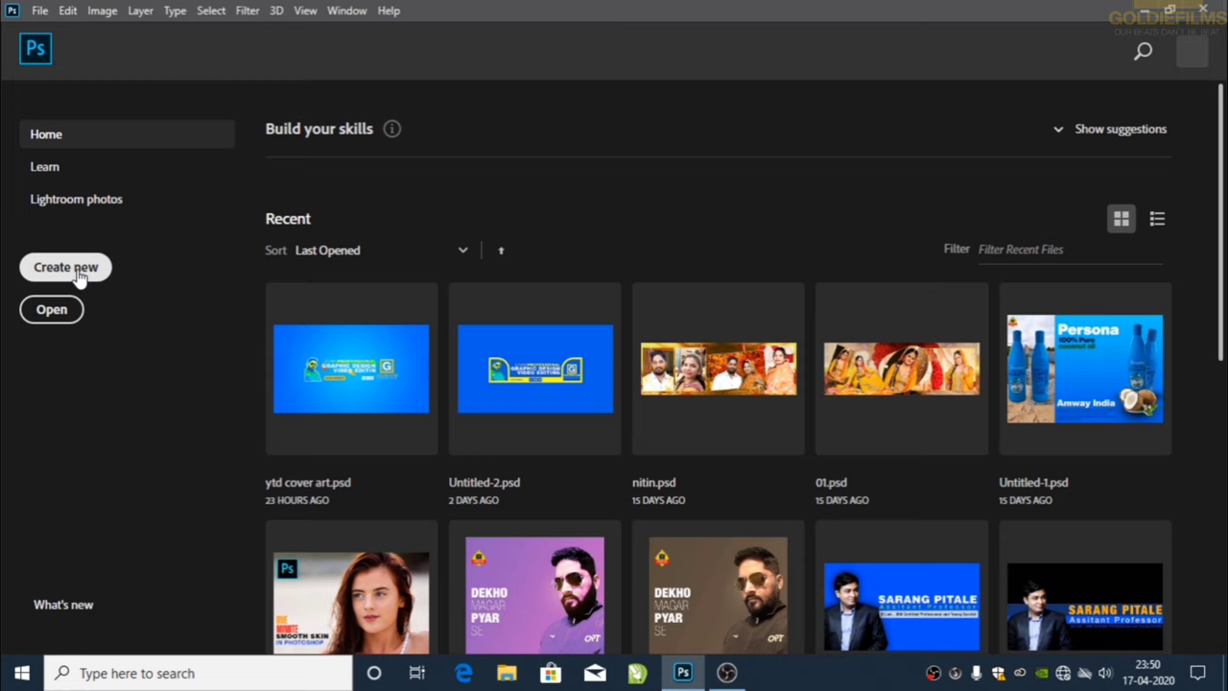
- Create a new 2560 × 1440 px document at 300 ppi, named 'Youtube Cover art'
left_click(65, 268)
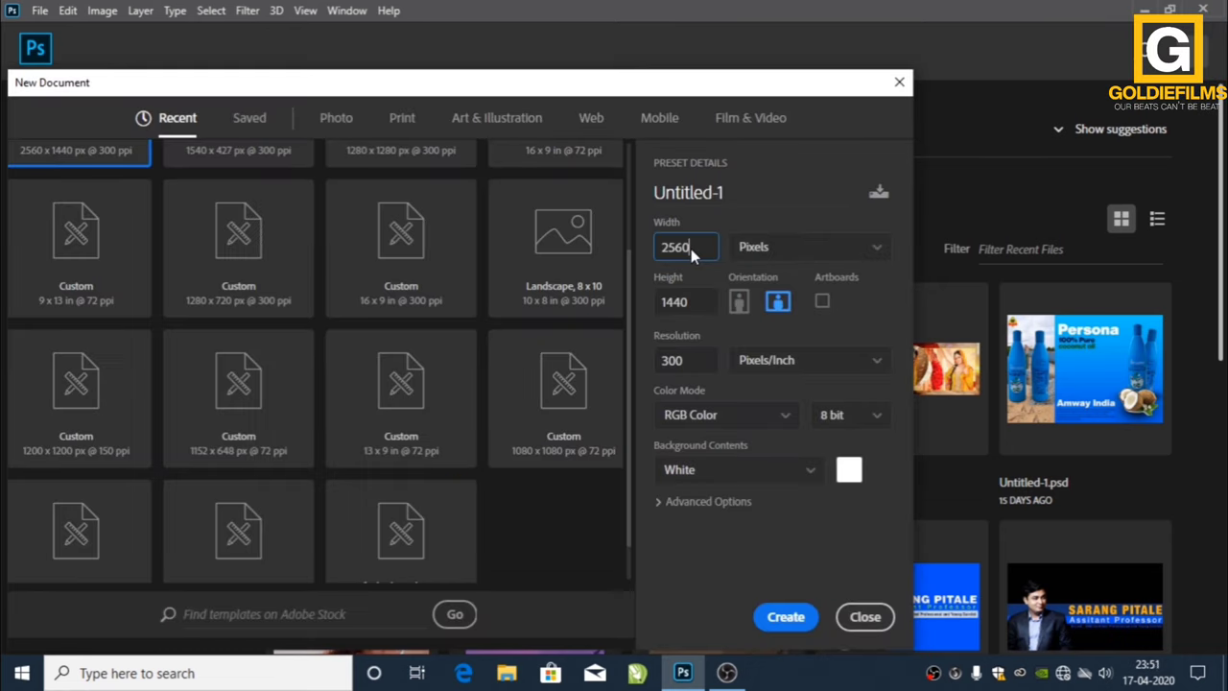
key("Tab")
double_click(672, 360)
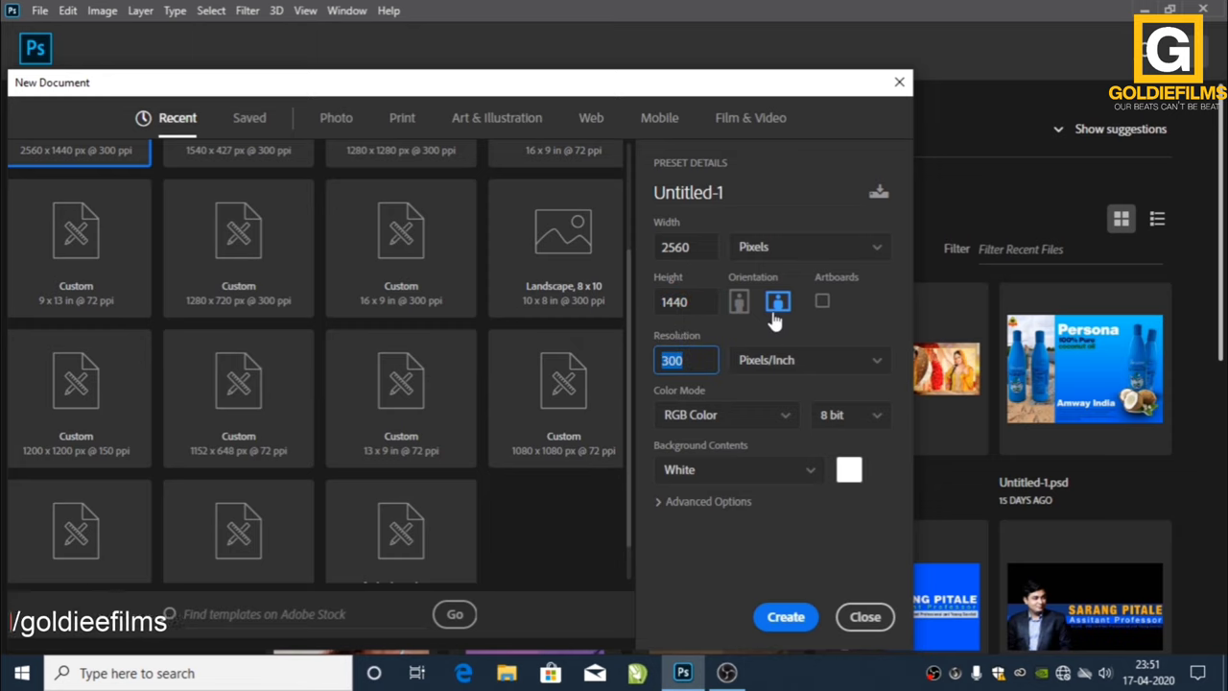
left_click(757, 194)
type("Youtube Cover art")
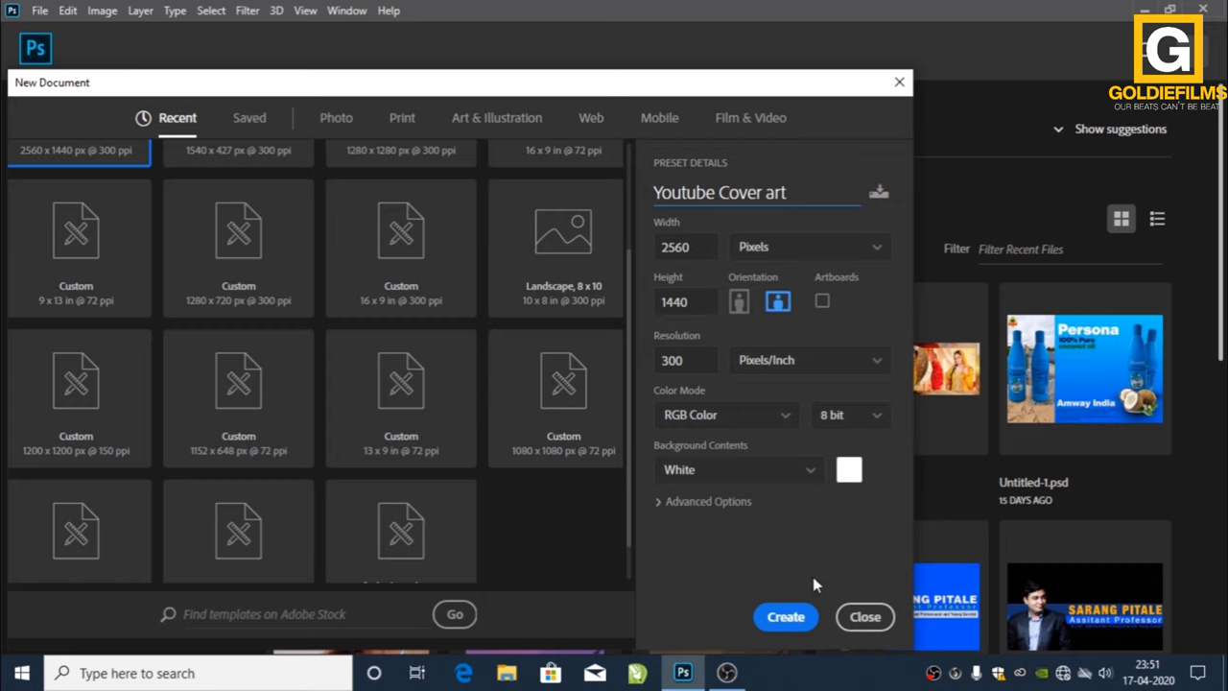
left_click(785, 617)
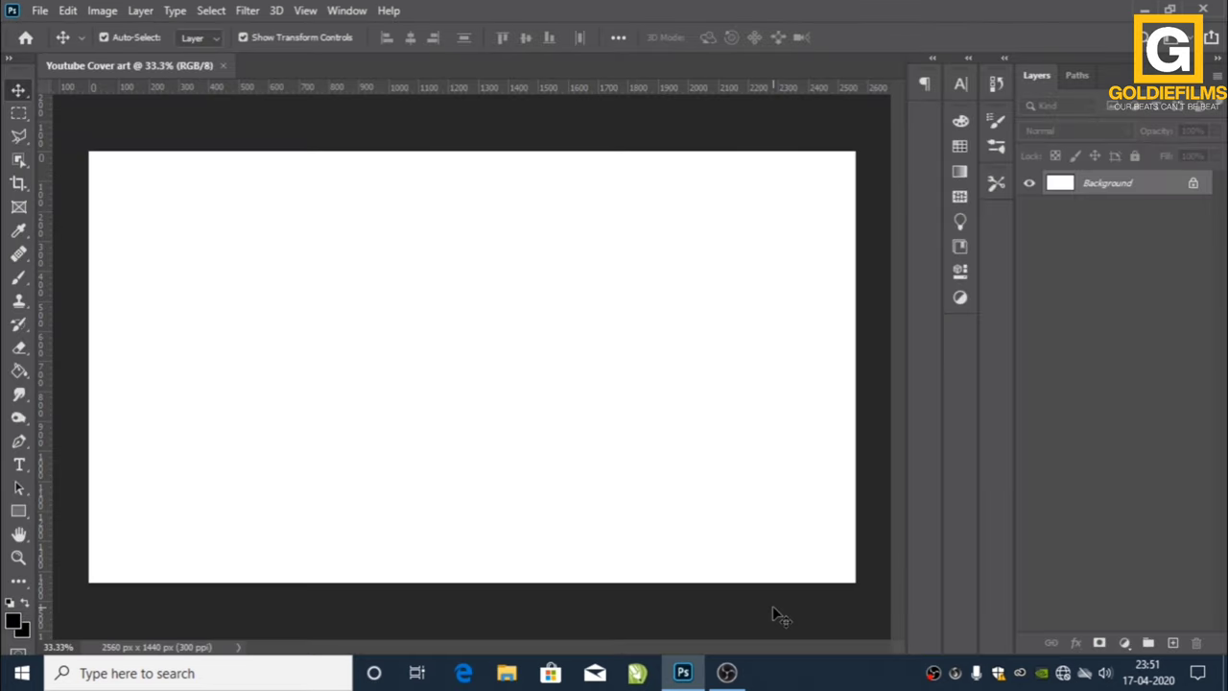
- Place the channel-art template image from the goldiee folder onto the canvas
left_click(1144, 9)
double_click(775, 211)
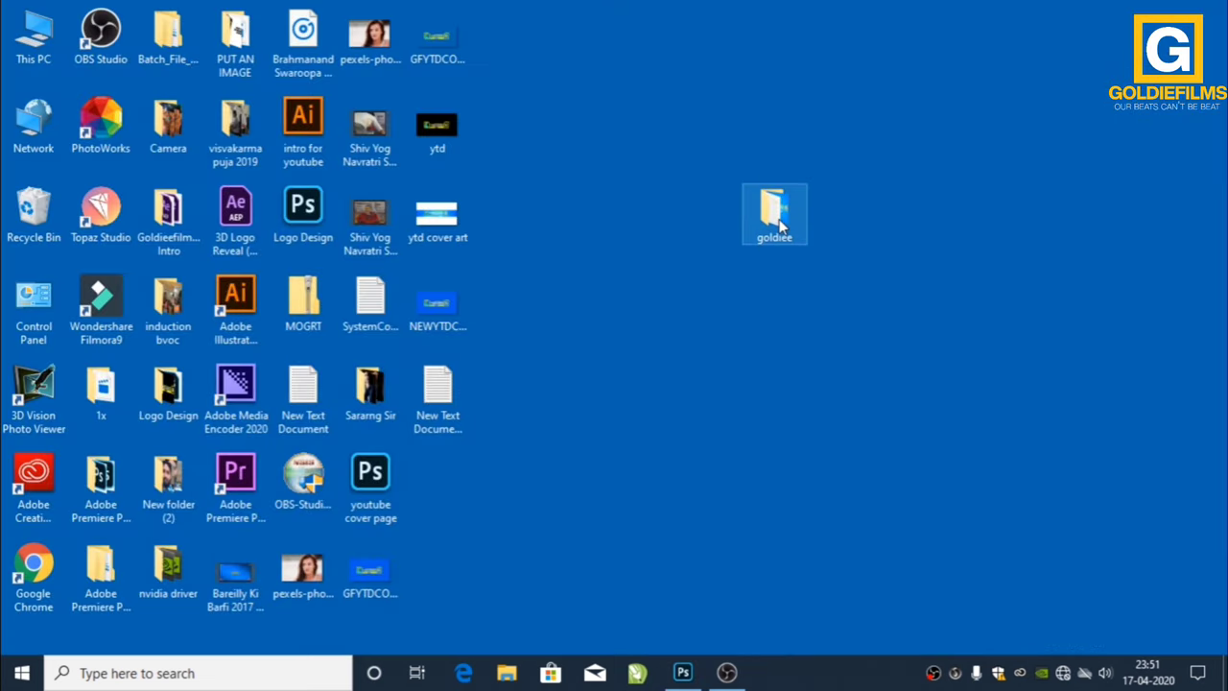
left_click_drag(1095, 234, 683, 676)
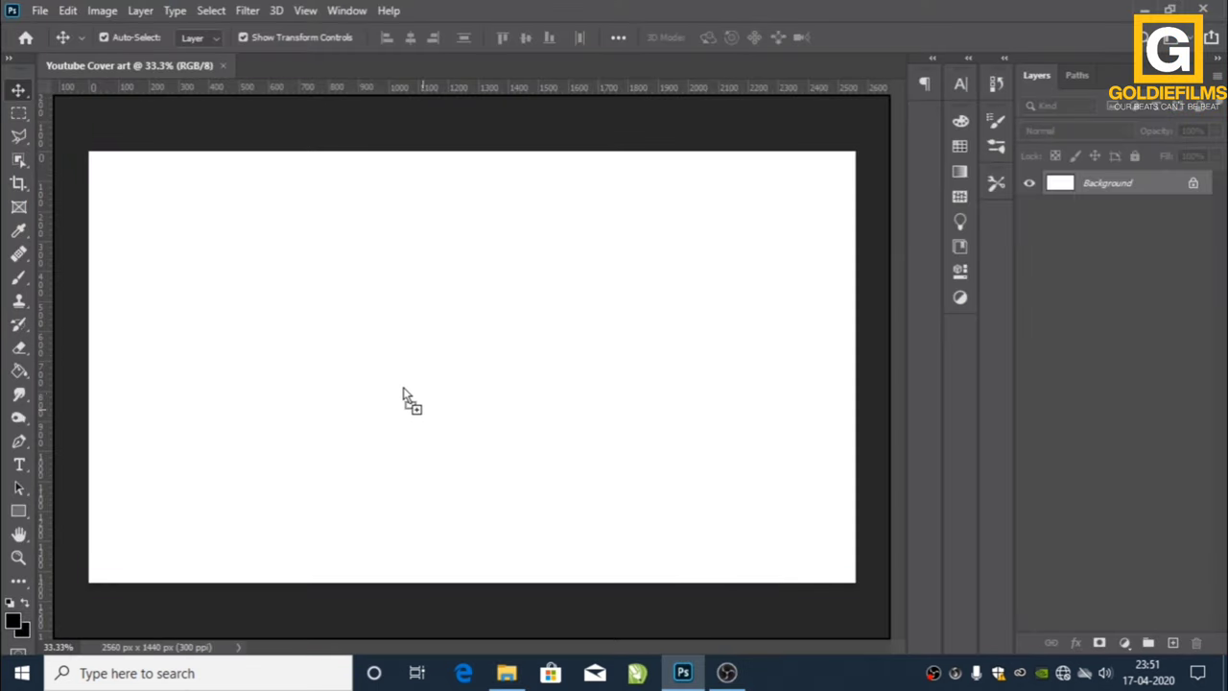
left_click_drag(684, 677, 393, 403)
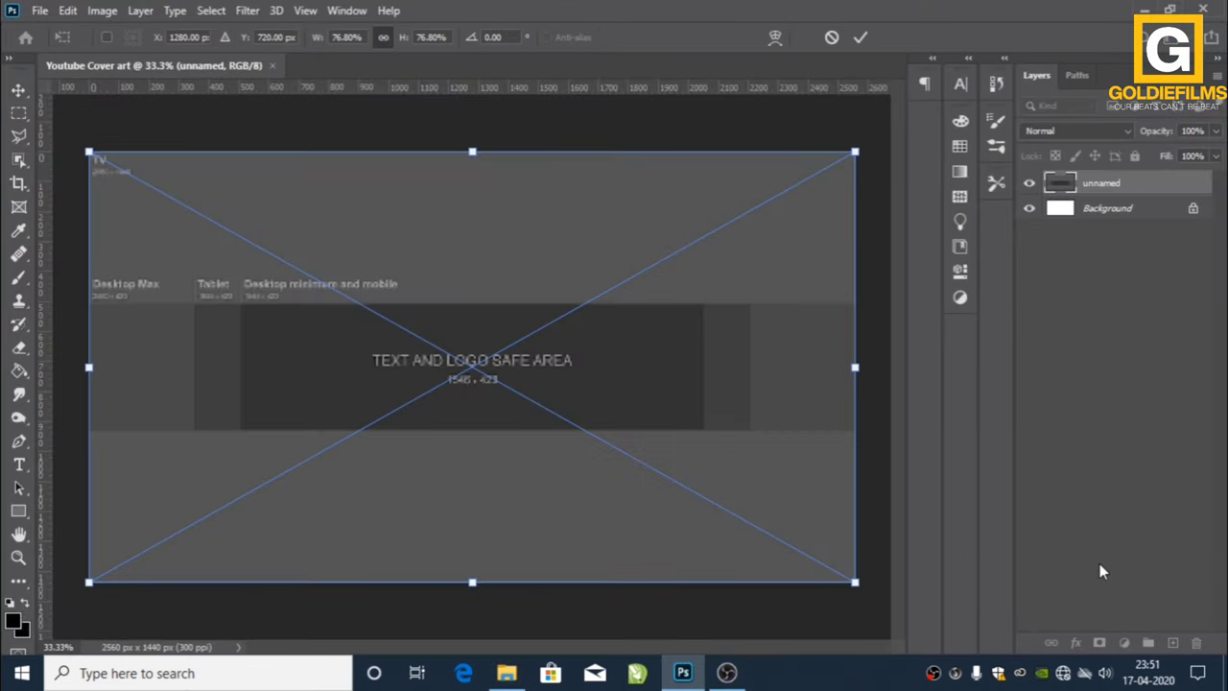
key("Return")
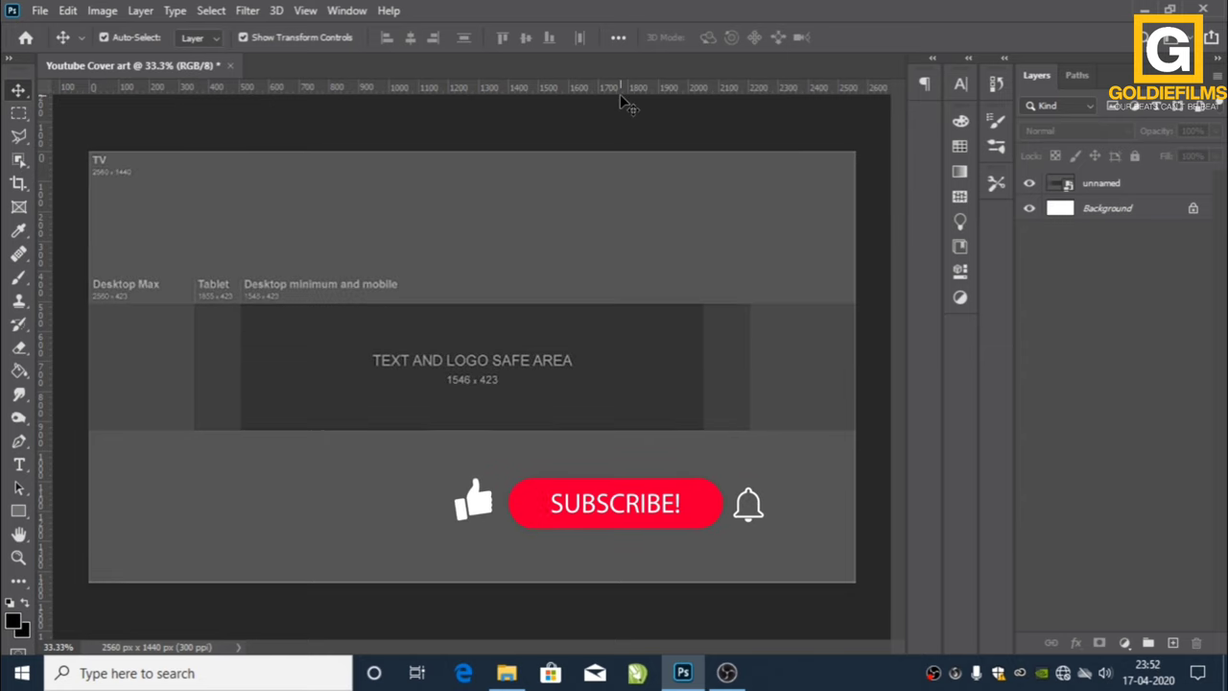
- Add guides at the safe-area top, bottom, left and right edges and the tablet edges, then hide the template
left_click_drag(614, 88, 626, 303)
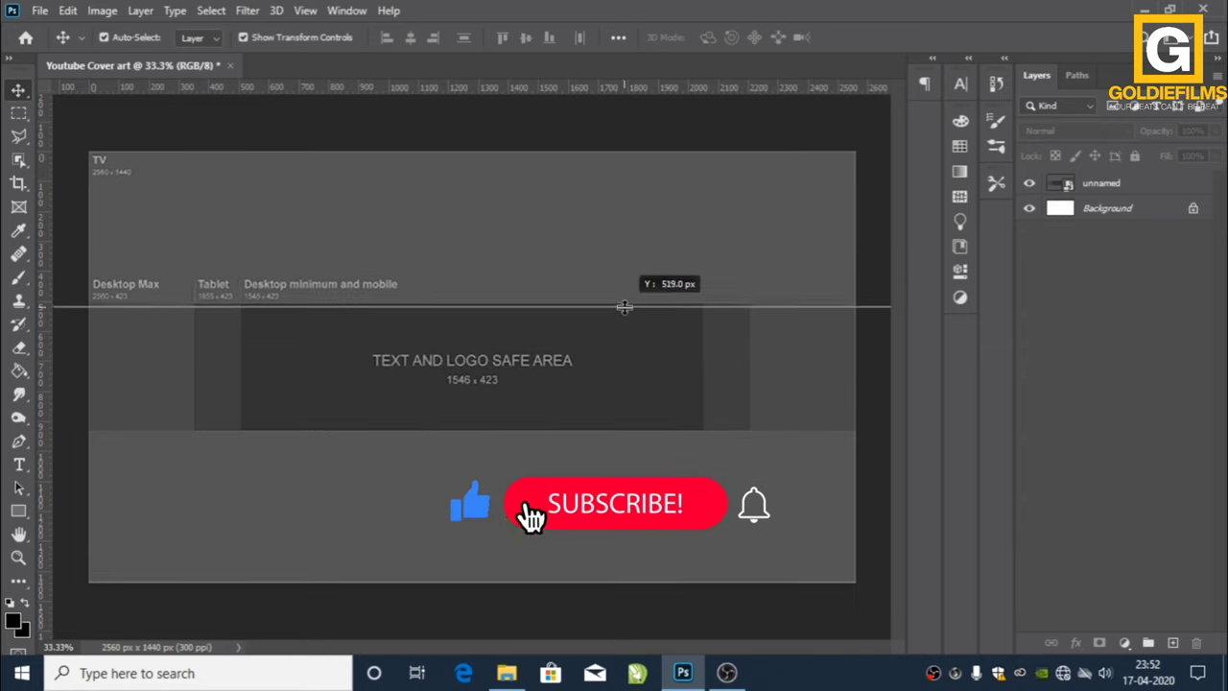
left_click_drag(570, 88, 570, 433)
left_click_drag(47, 363, 242, 350)
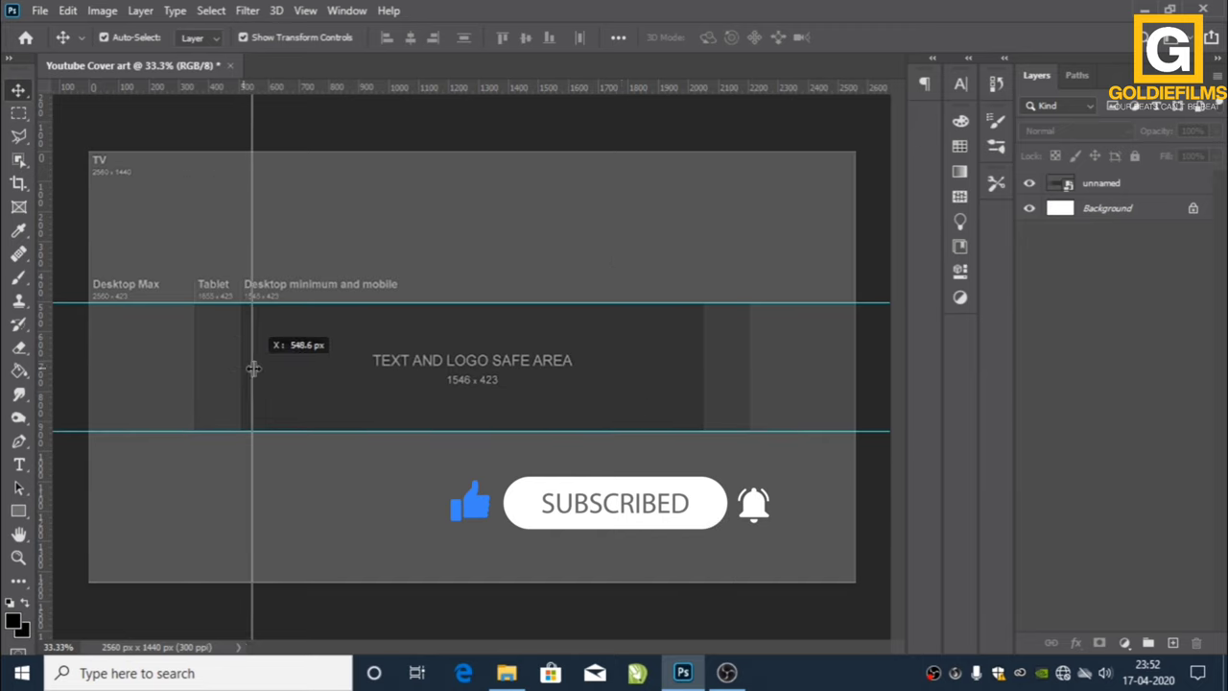
left_click_drag(43, 357, 704, 380)
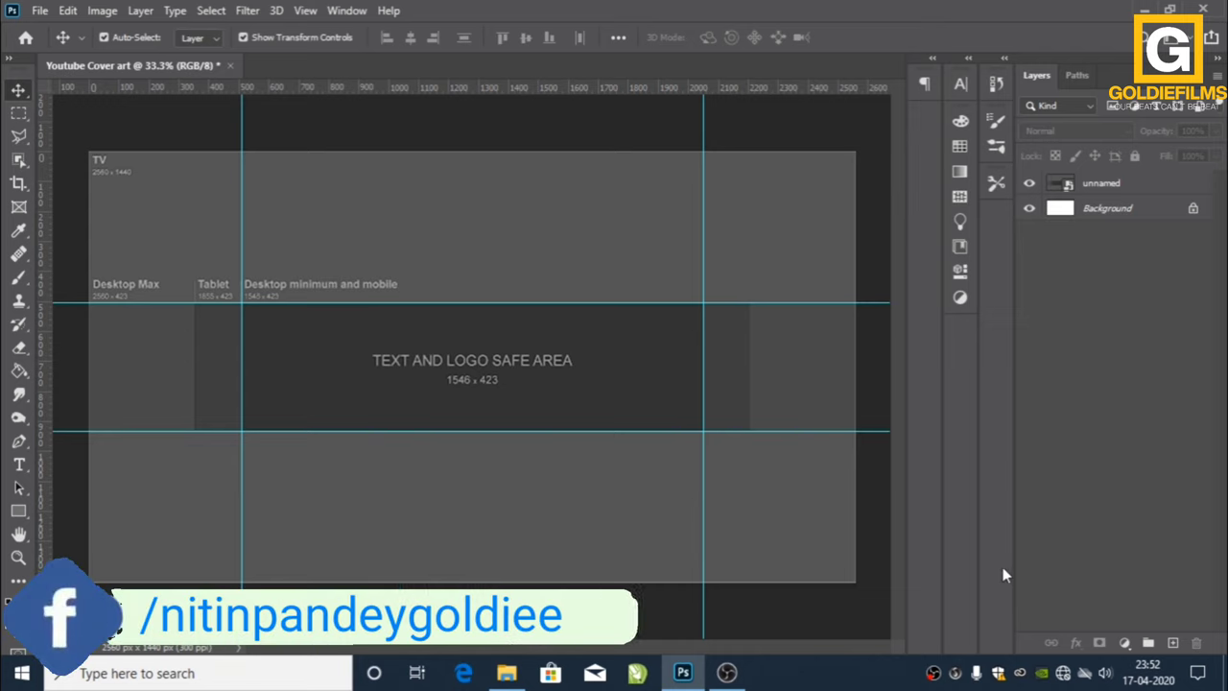
left_click_drag(43, 391, 194, 413)
left_click_drag(45, 394, 751, 455)
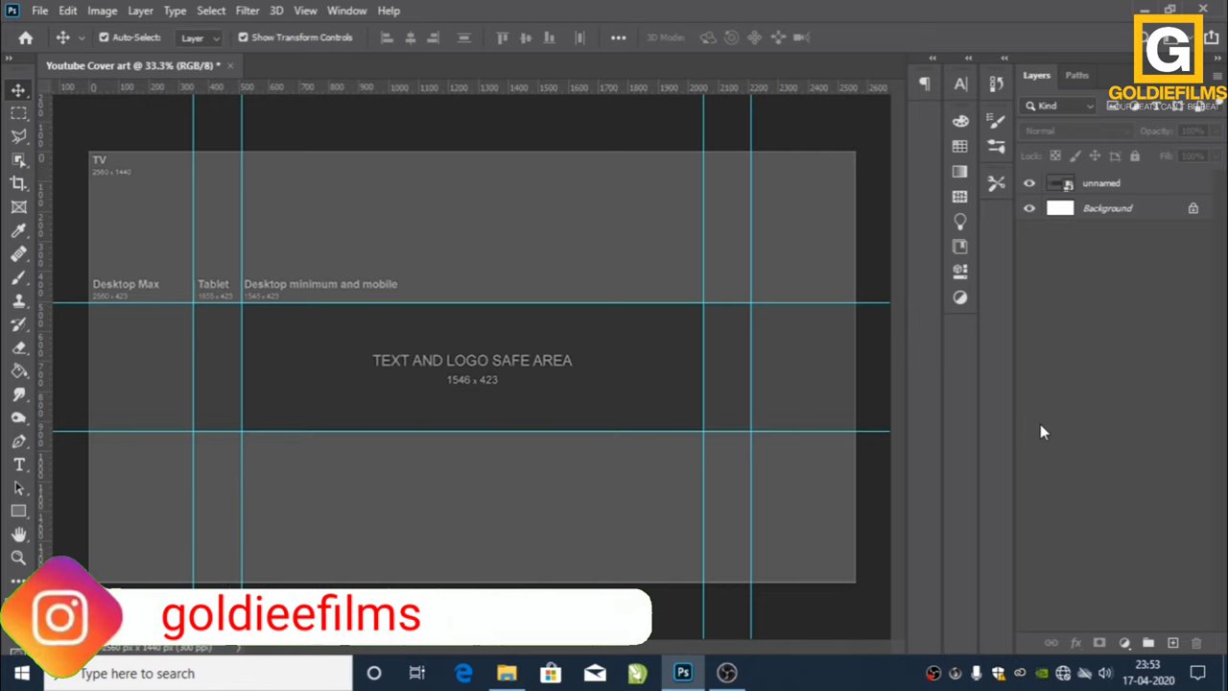
left_click(1030, 183)
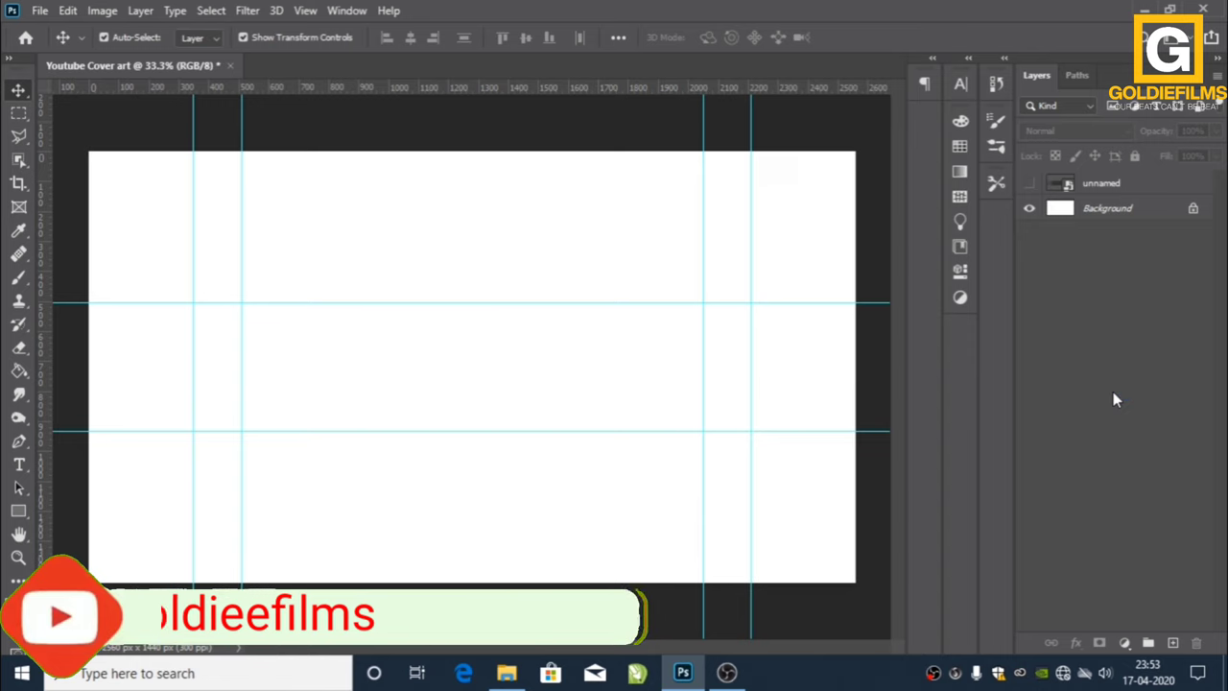
- Add a Gradient Fill layer above Background using a light-to-deep blue preset from Blues
left_click(1075, 217)
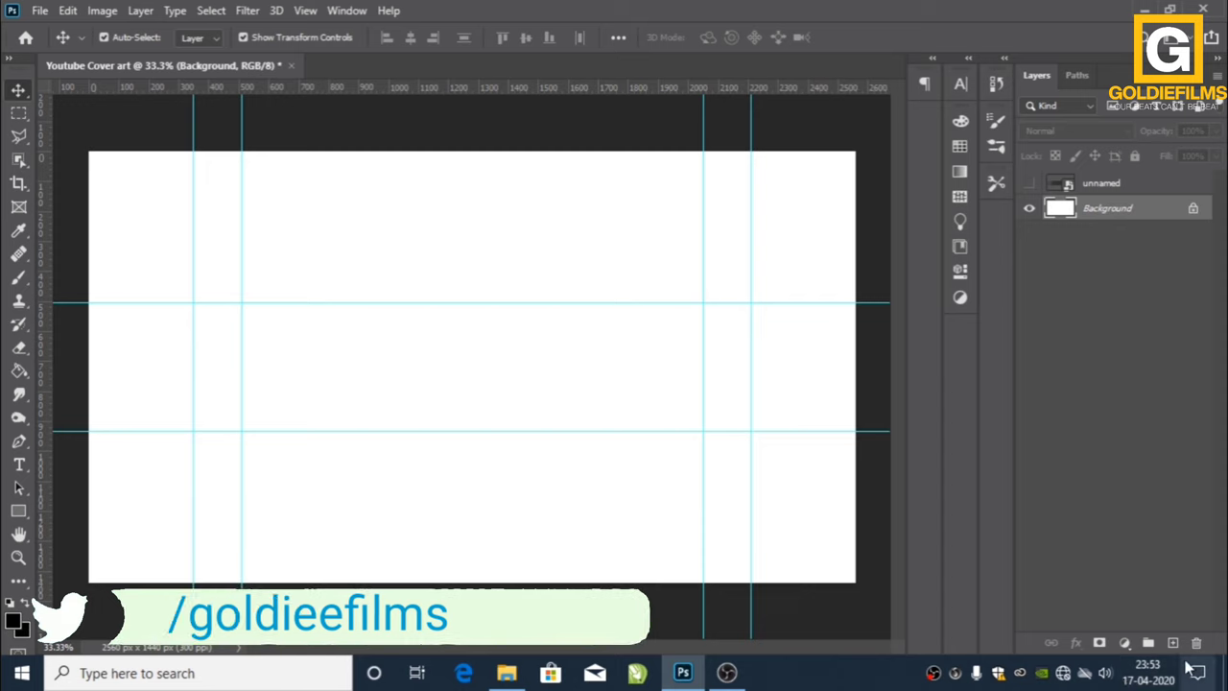
left_click(1124, 643)
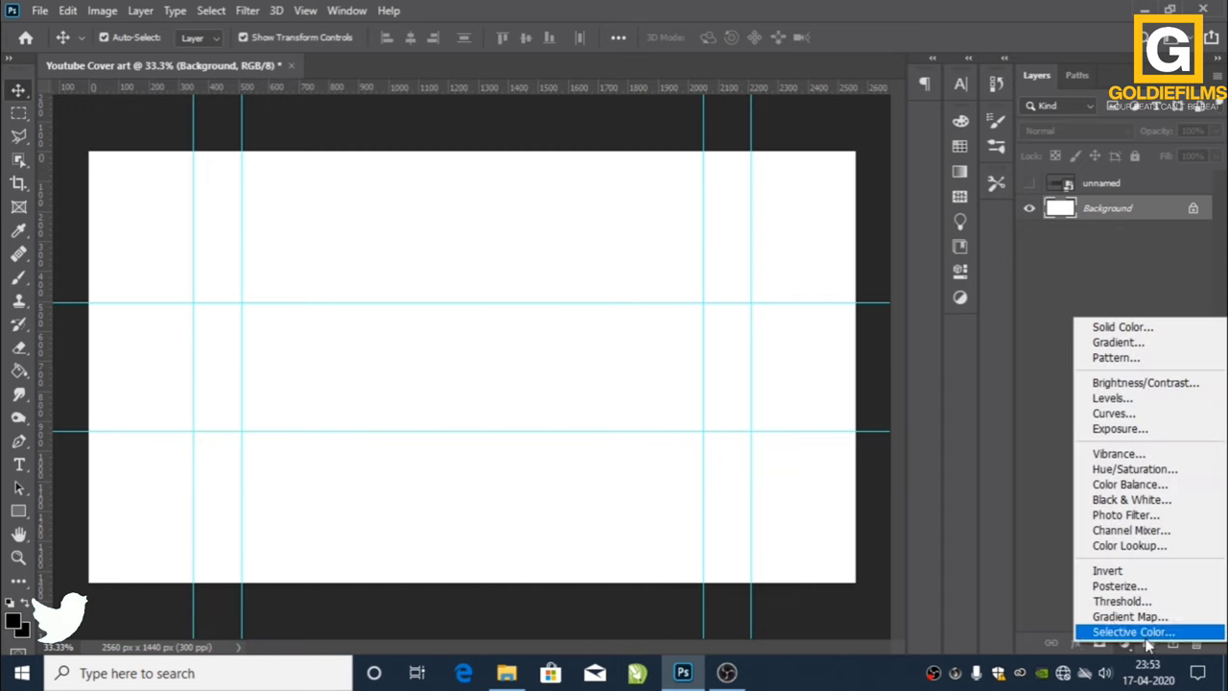
left_click(1123, 343)
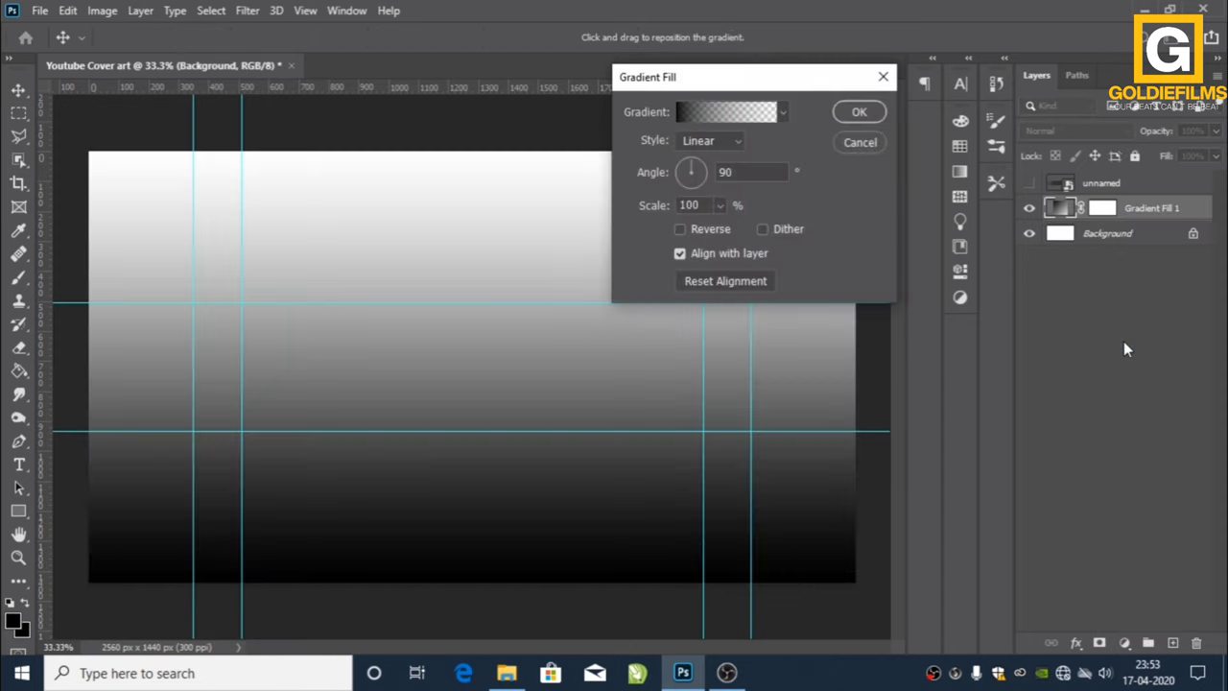
left_click(783, 113)
left_click(635, 177)
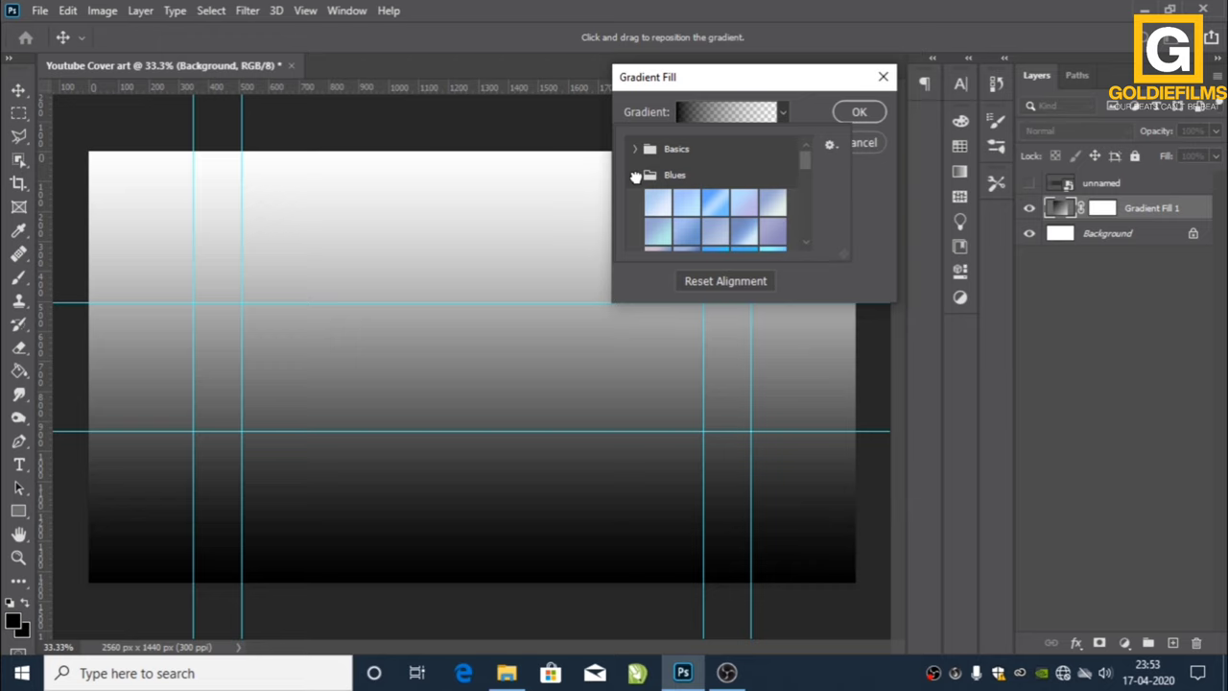
scroll(809, 172, "down", 3)
scroll(809, 187, "down", 2)
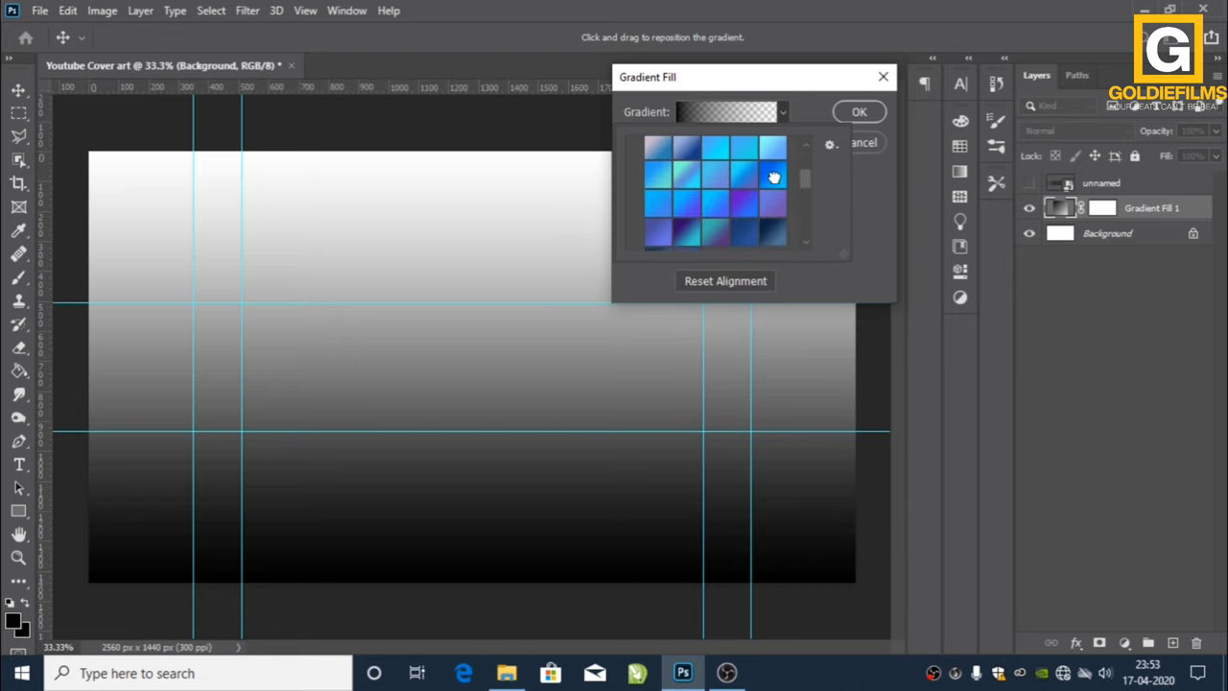
left_click(773, 176)
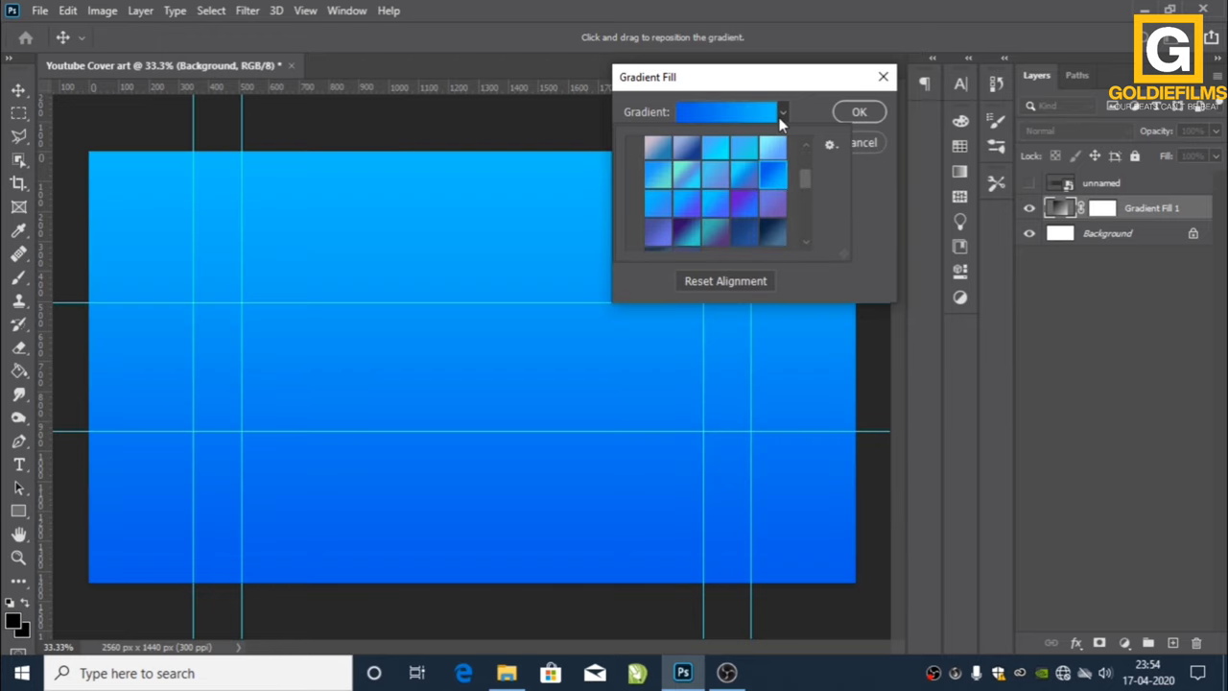
left_click(860, 114)
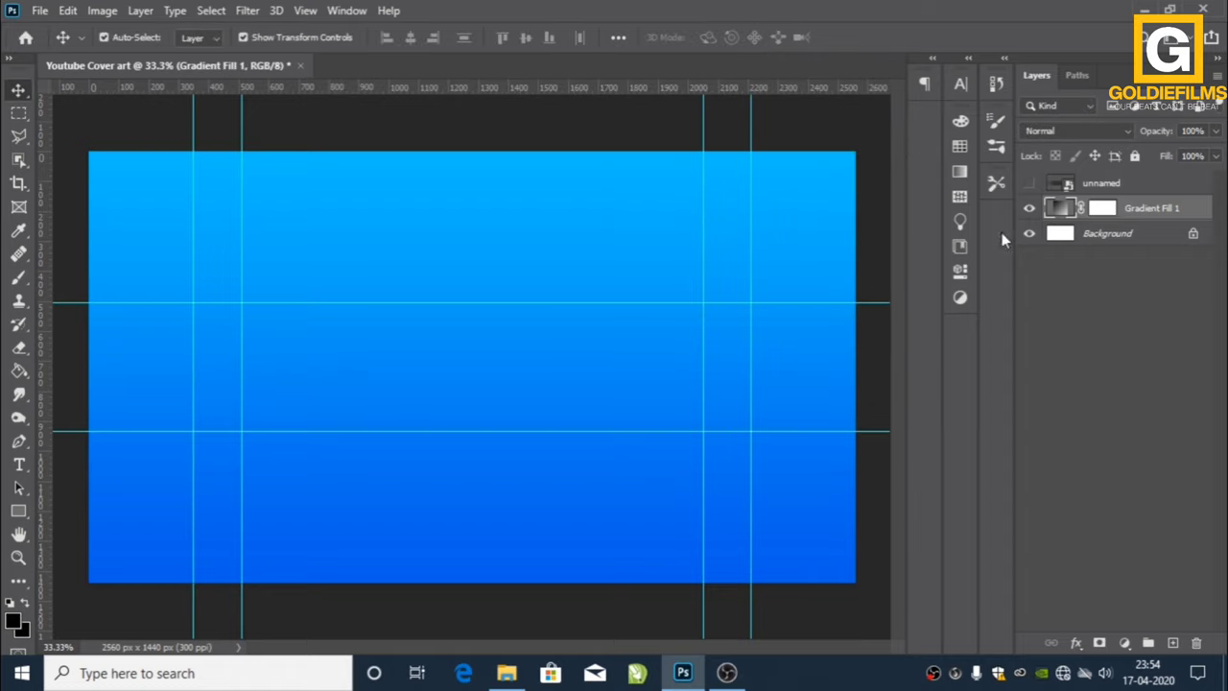
- Make Gradient Fill 1 radial and set its left stop to light cyan
double_click(1061, 208)
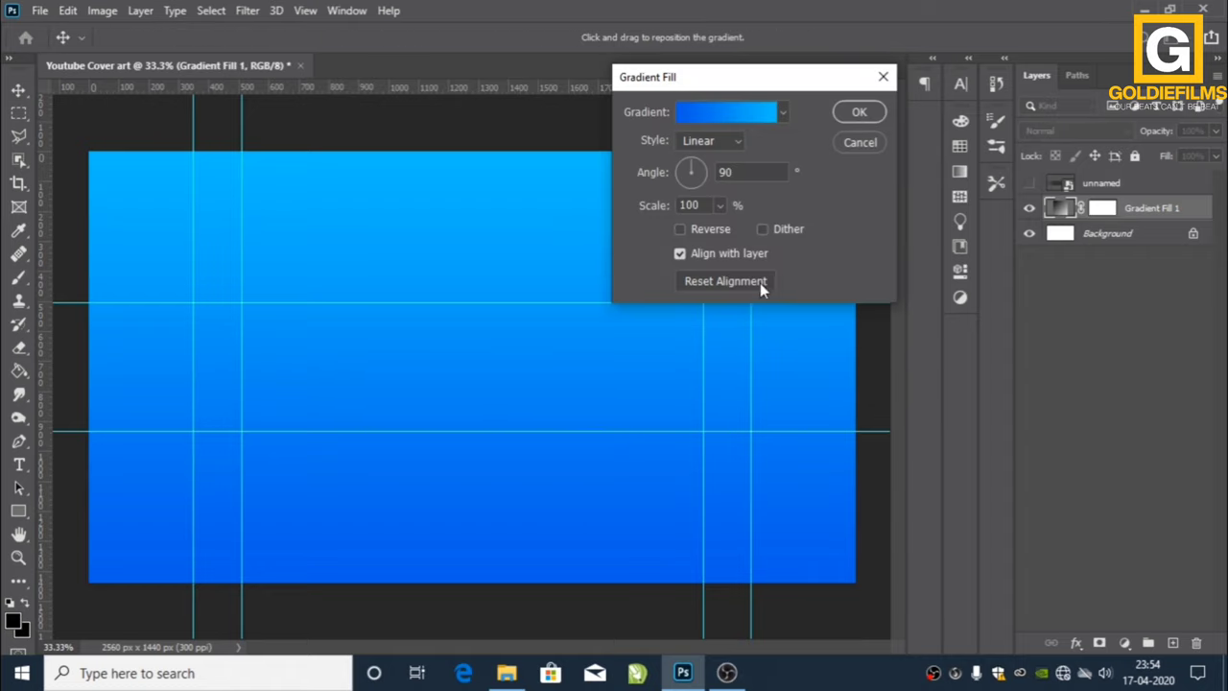
left_click(710, 141)
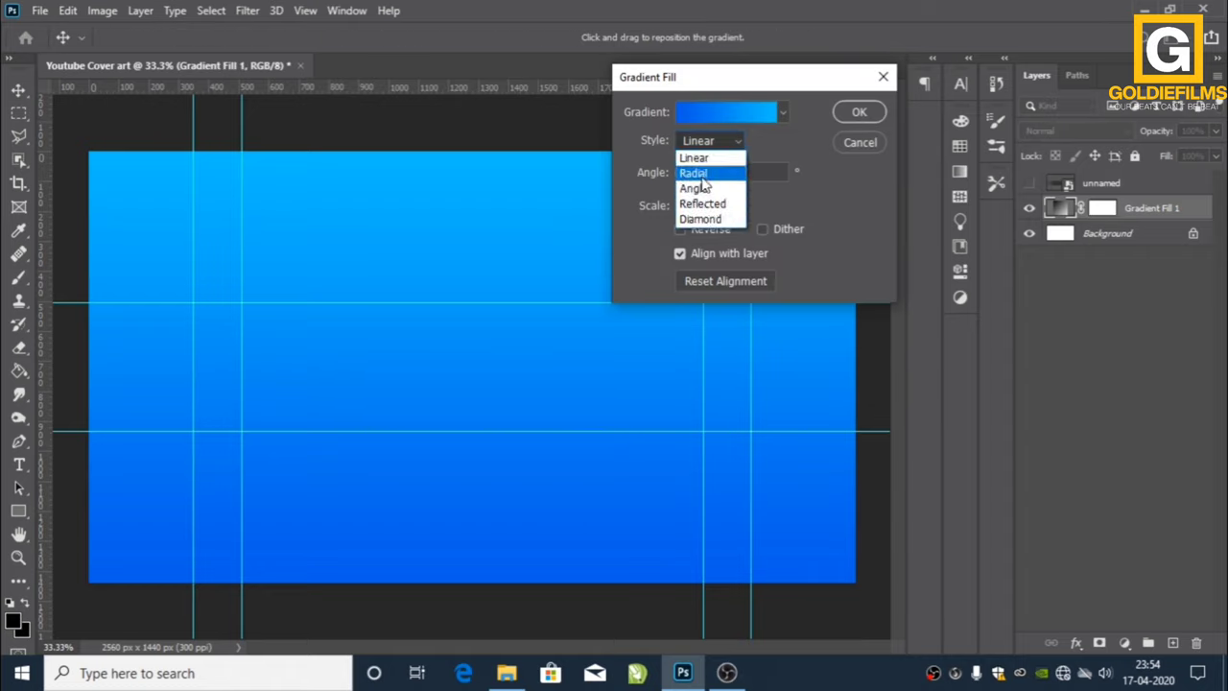
left_click(701, 173)
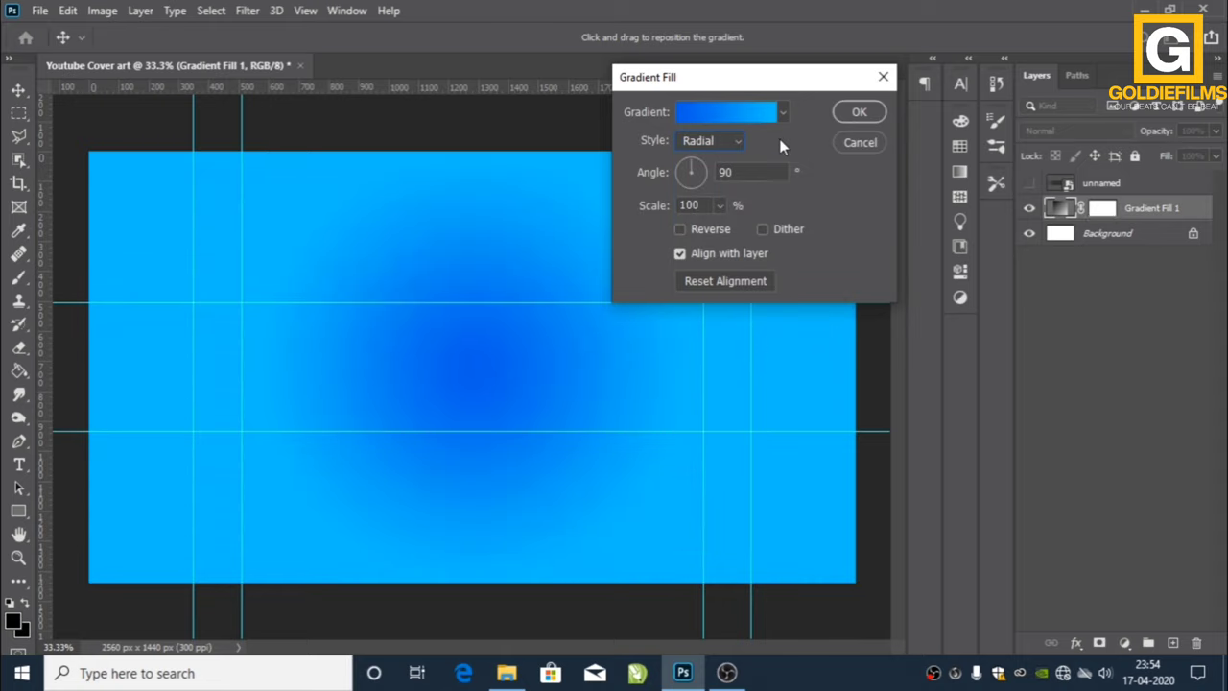
left_click(705, 111)
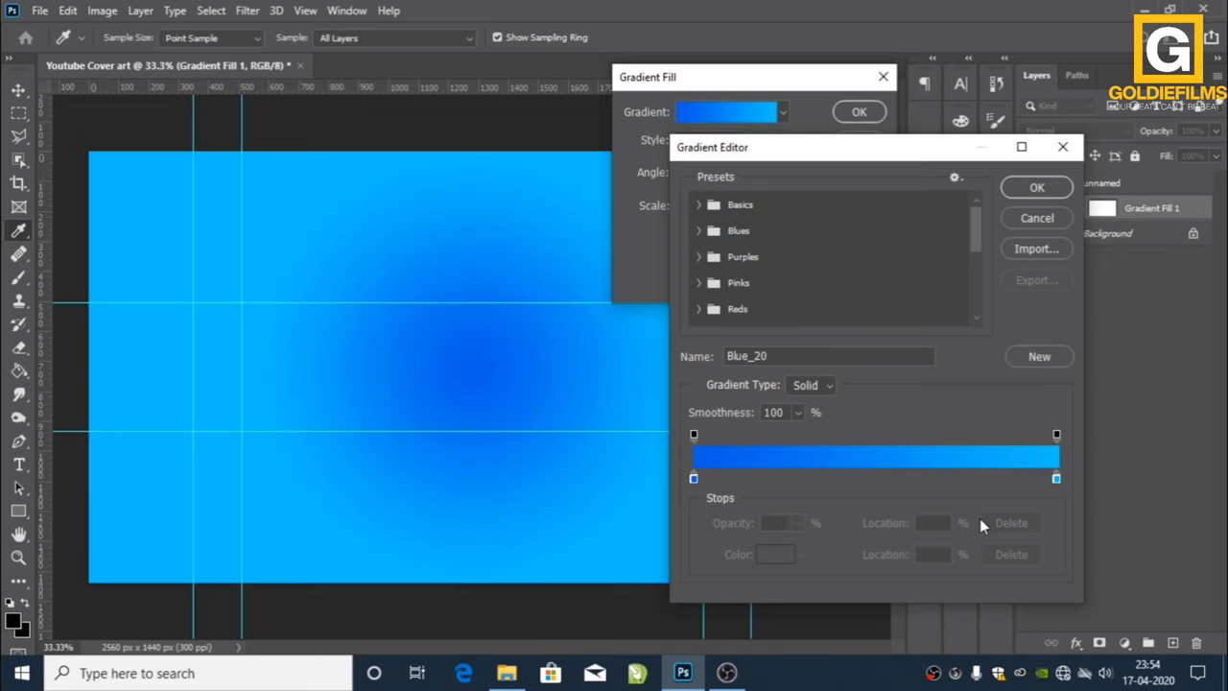
left_click(693, 478)
left_click(775, 566)
left_click(620, 526)
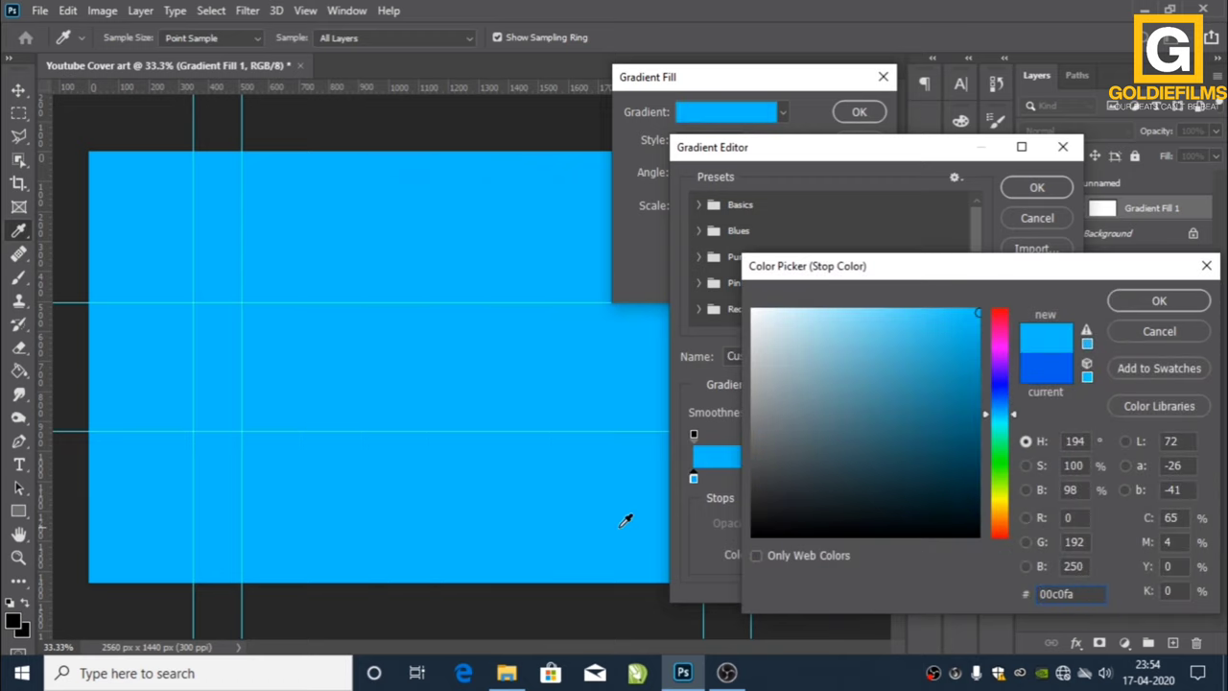
left_click(1125, 305)
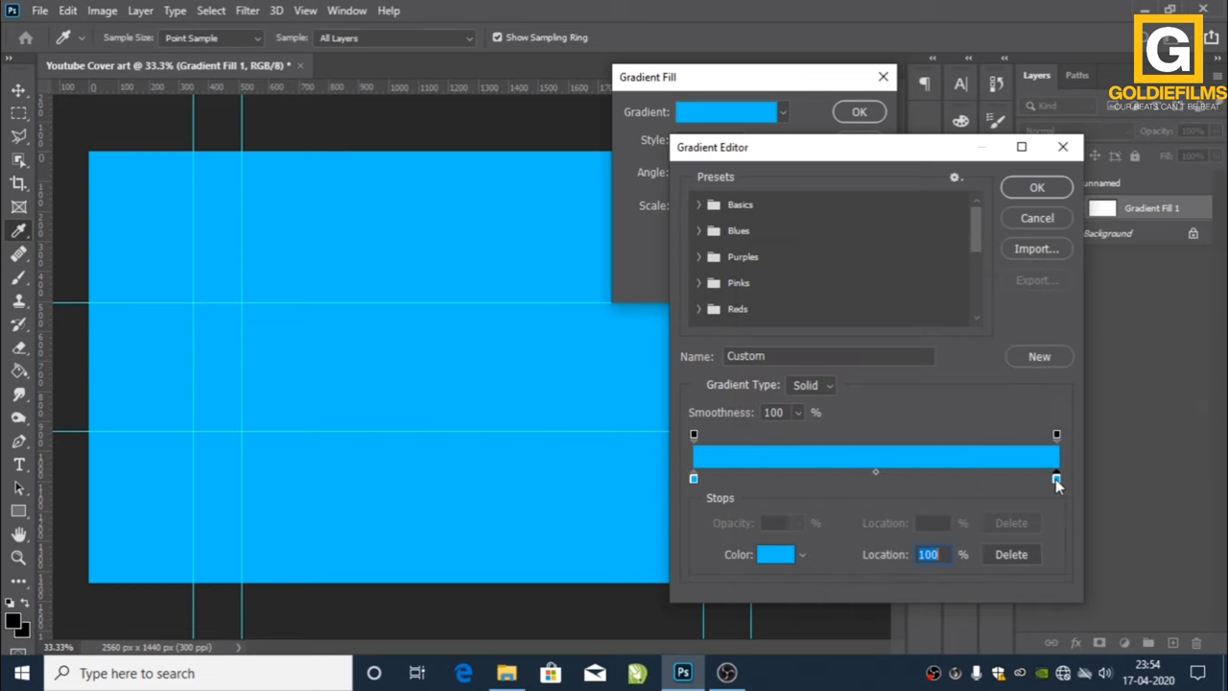
- Set the right gradient stop to deep blue #007cfa (hue 210) and apply the gradient
double_click(1057, 479)
left_click(1002, 393)
left_click_drag(998, 404, 1010, 407)
left_click(1013, 404)
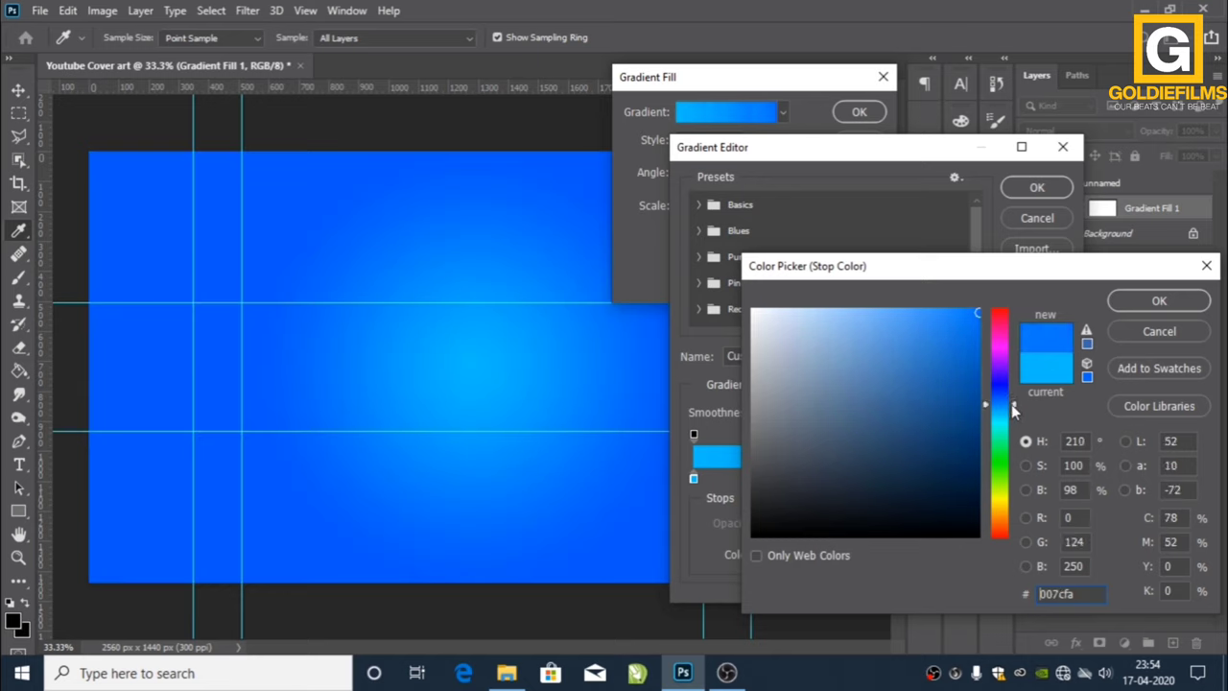
left_click(1160, 300)
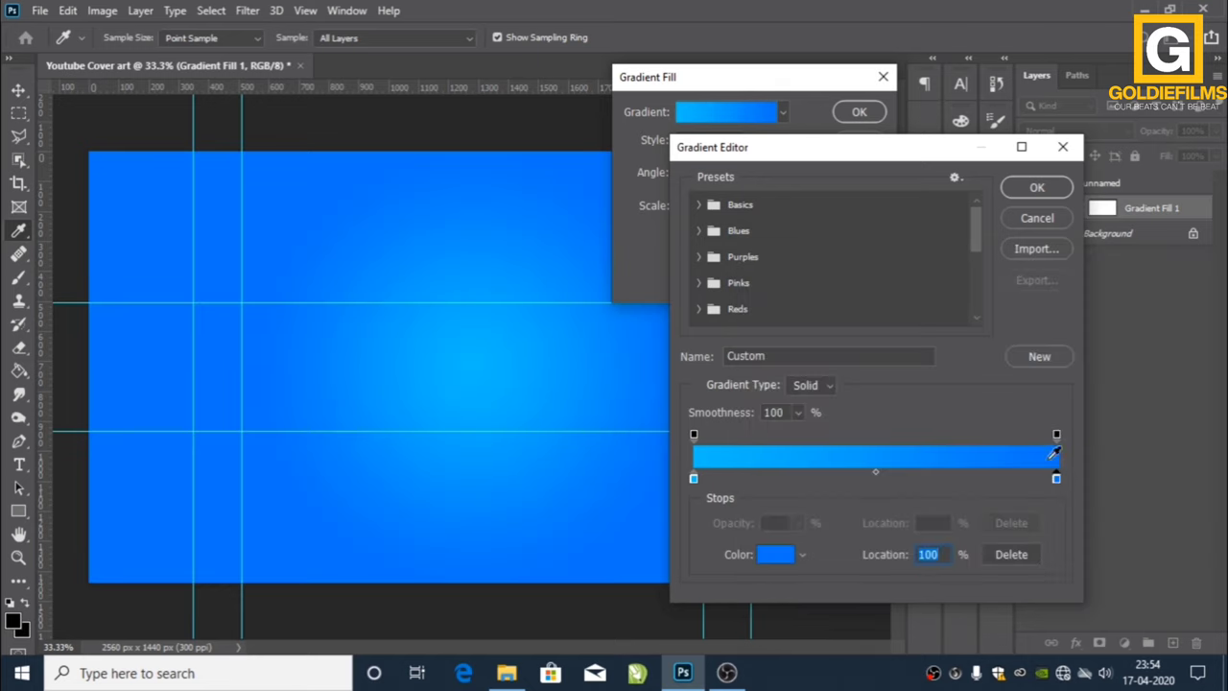
left_click(1037, 187)
left_click(860, 114)
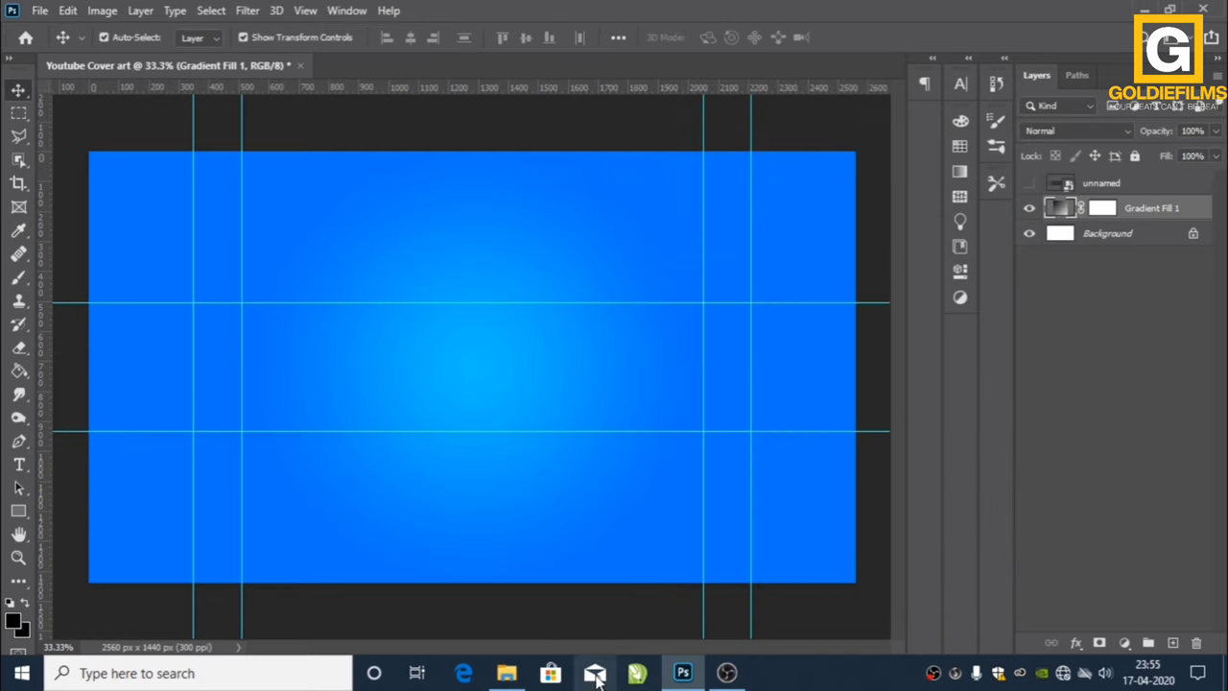
- Drag nitin_T90 from the goldiee folder onto the cover canvas and commit the placement
left_click(516, 675)
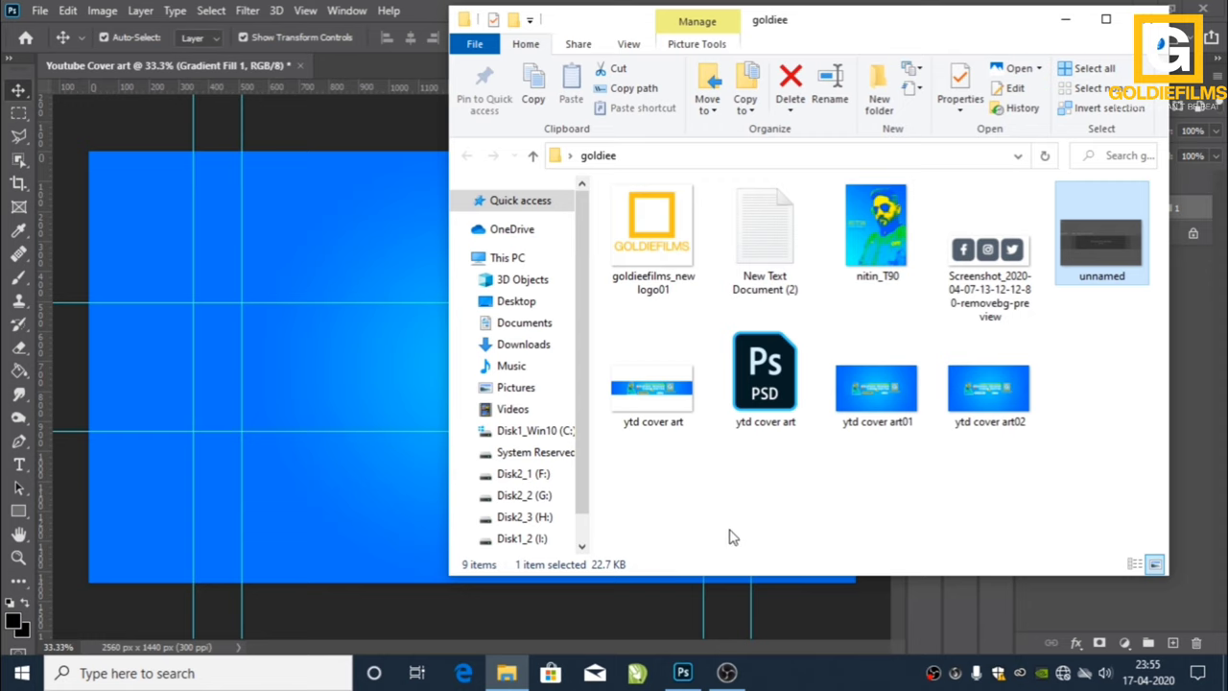
left_click(885, 231)
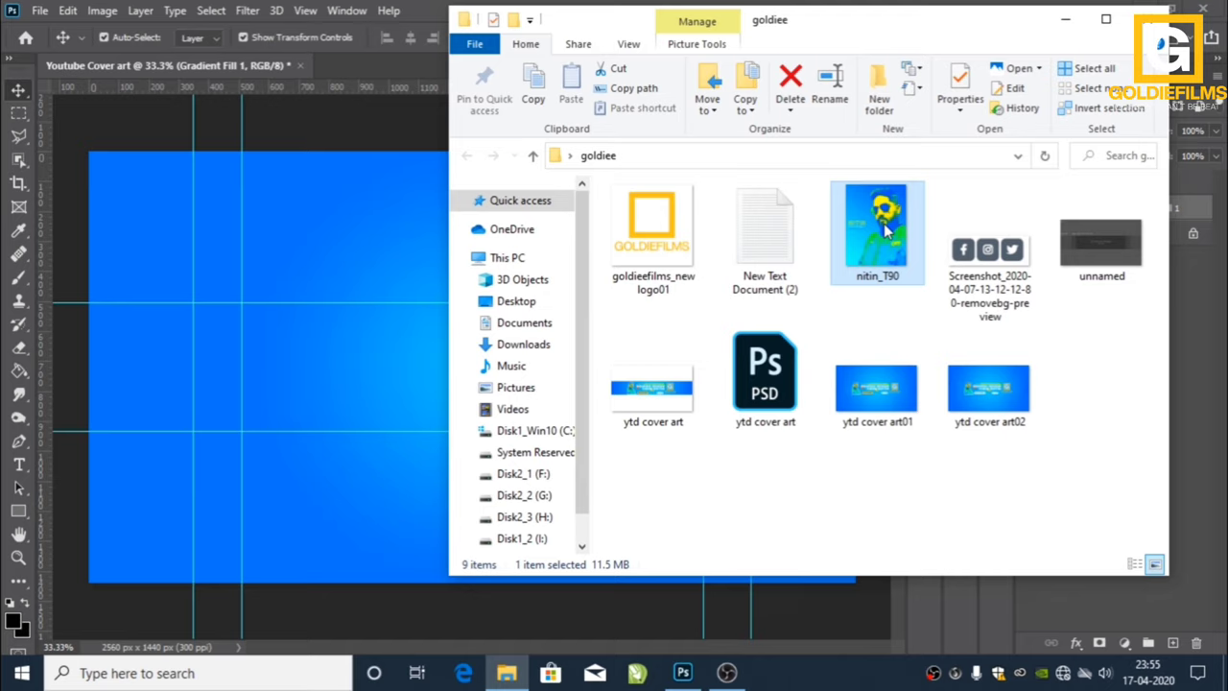
left_click_drag(885, 231, 419, 508)
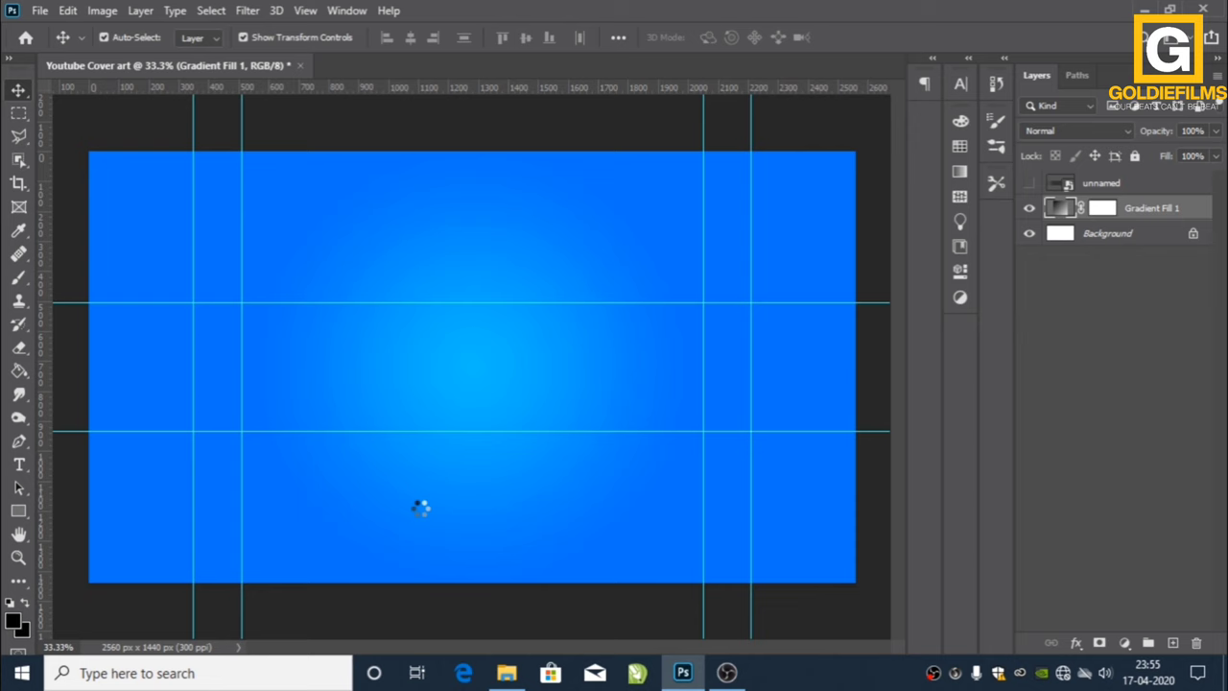
key("Return")
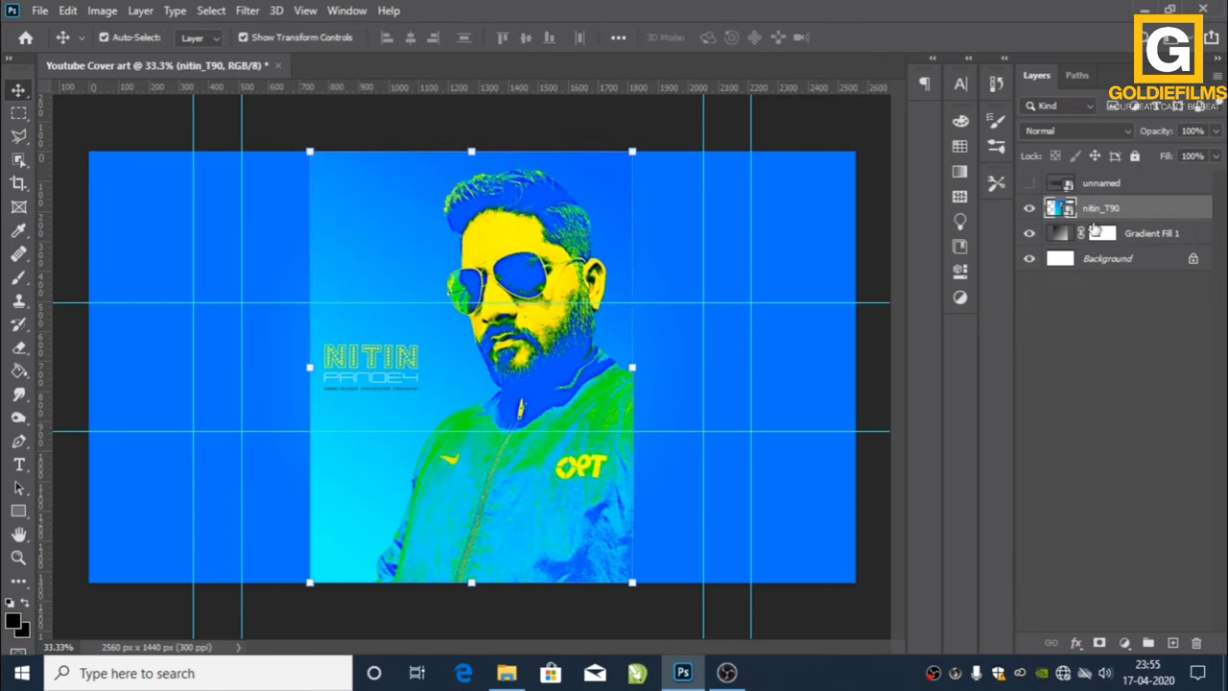
- Open the nitin_T90 smart object and remove its blue background with the Magic Eraser Tool
double_click(1062, 207)
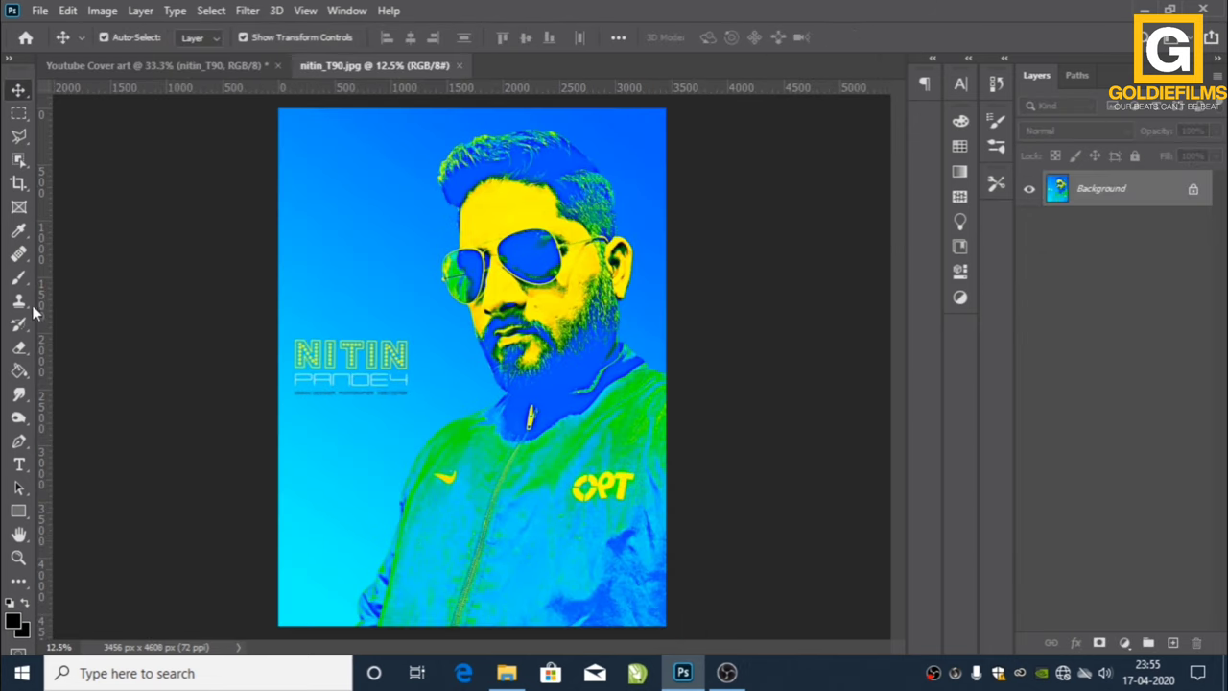
left_click(18, 348)
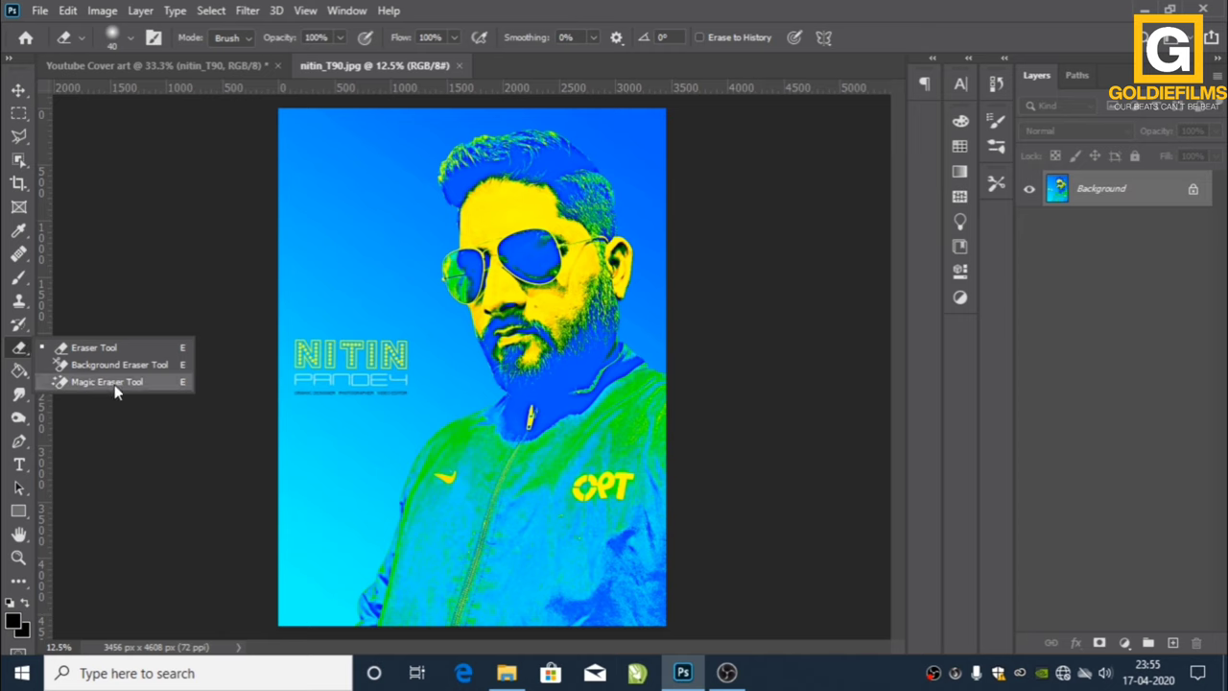
left_click(115, 384)
left_click(659, 331)
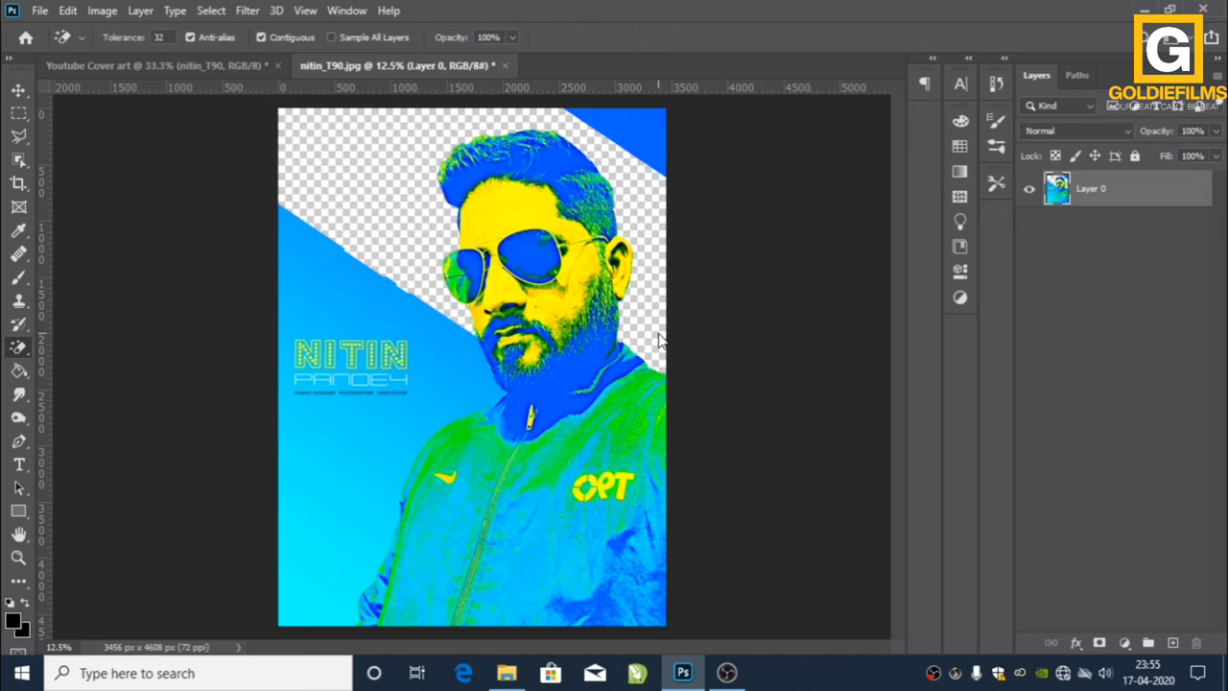
left_click(652, 150)
left_click(318, 505)
left_click(418, 420)
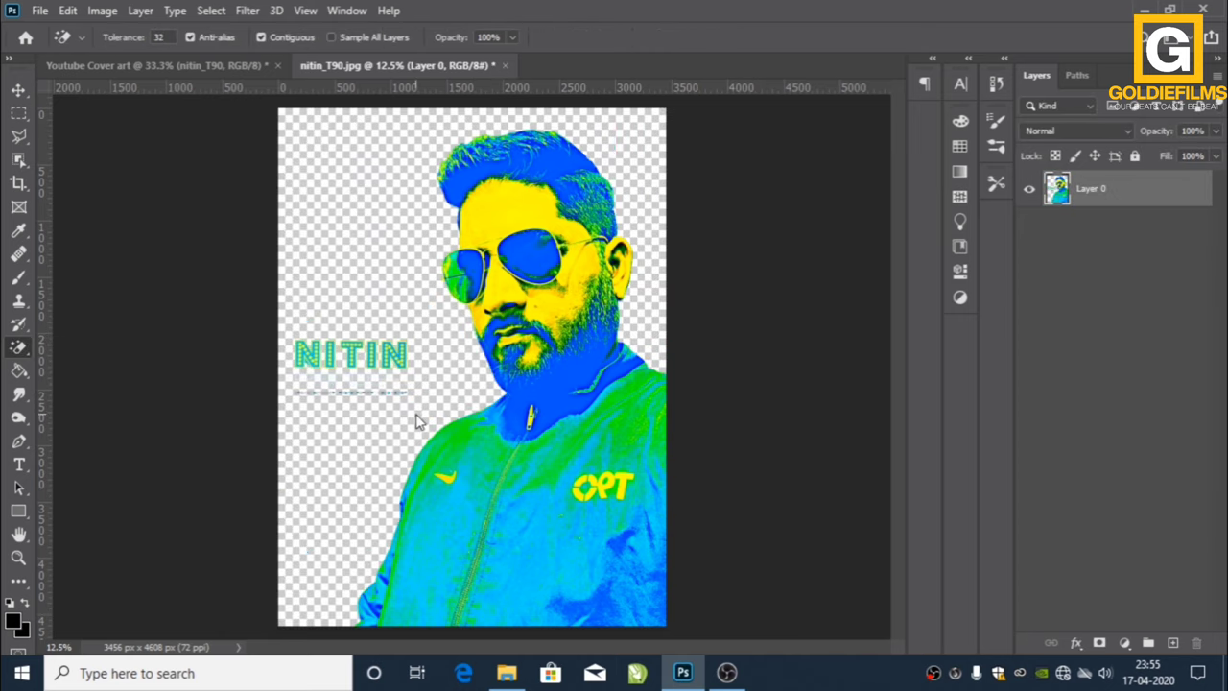
- Erase the NITIN name text with the Eraser Tool at size 800
right_click(18, 348)
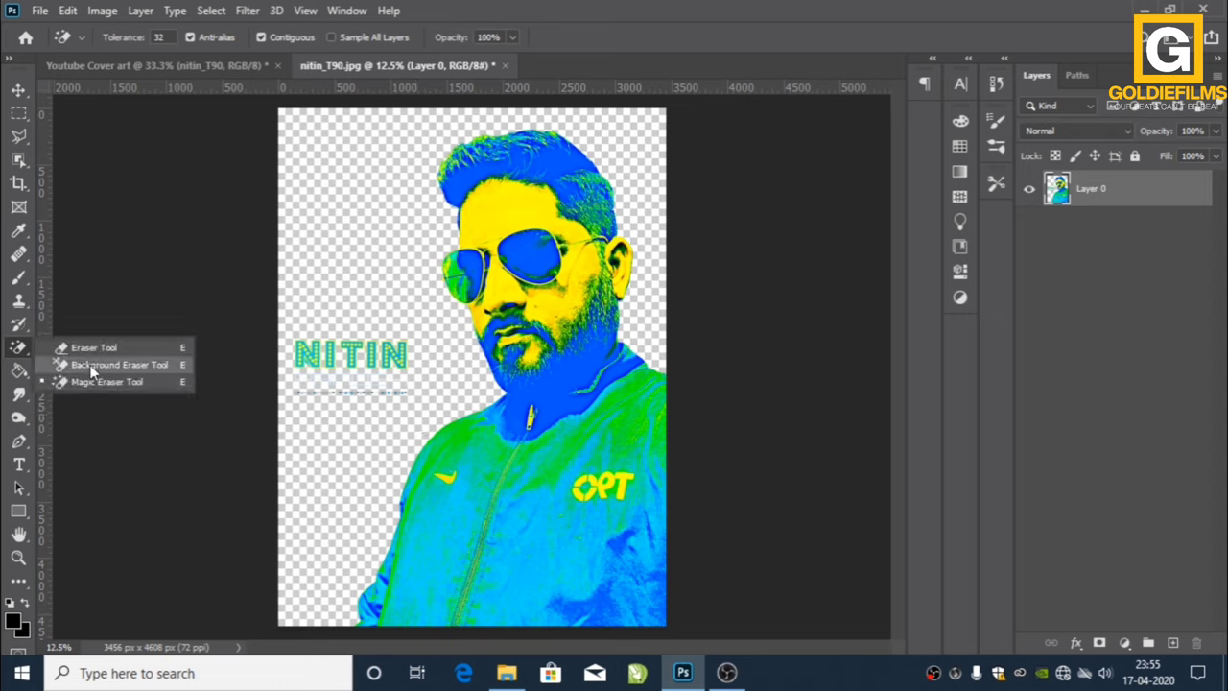
left_click(93, 348)
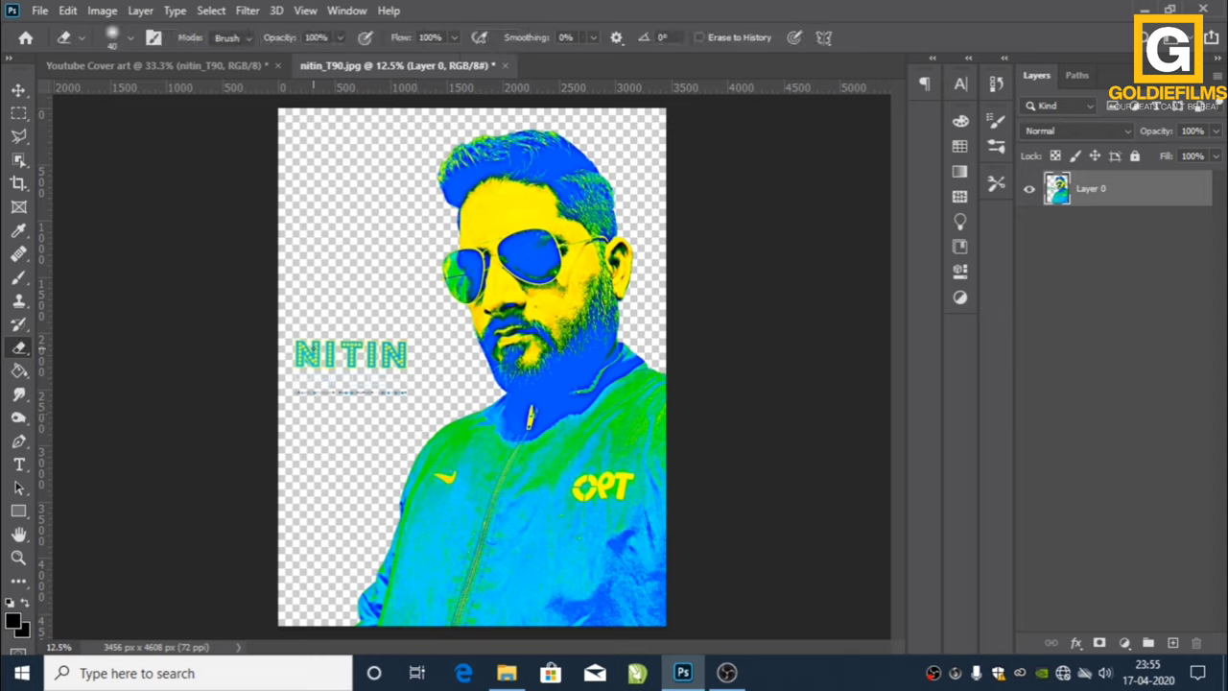
key("bracketright")
key("bracketright")
key("bracketright")
mouse_move(324, 382)
left_mouse_down()
mouse_move(316, 374)
mouse_move(365, 372)
mouse_move(378, 356)
left_mouse_up()
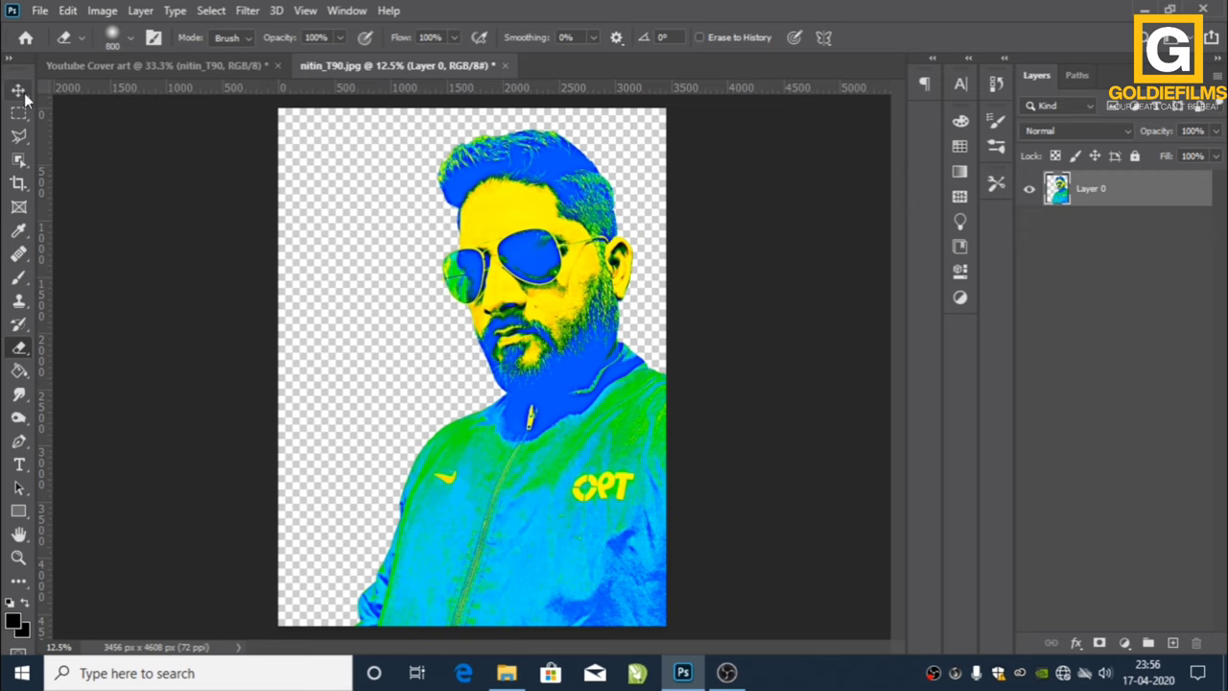
- Copy the cut-out person into the Youtube Cover art document with the Move Tool
key("v")
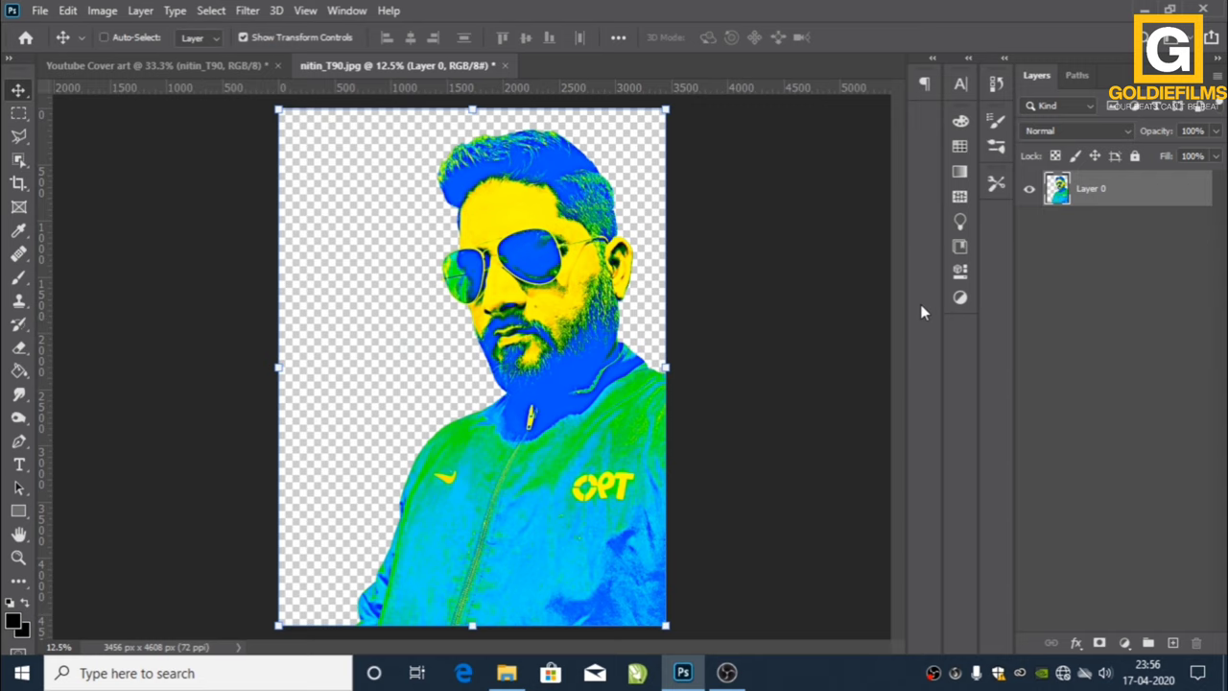
key("ctrl+a")
mouse_move(1055, 190)
left_mouse_down()
mouse_move(216, 74)
mouse_move(362, 404)
left_mouse_up()
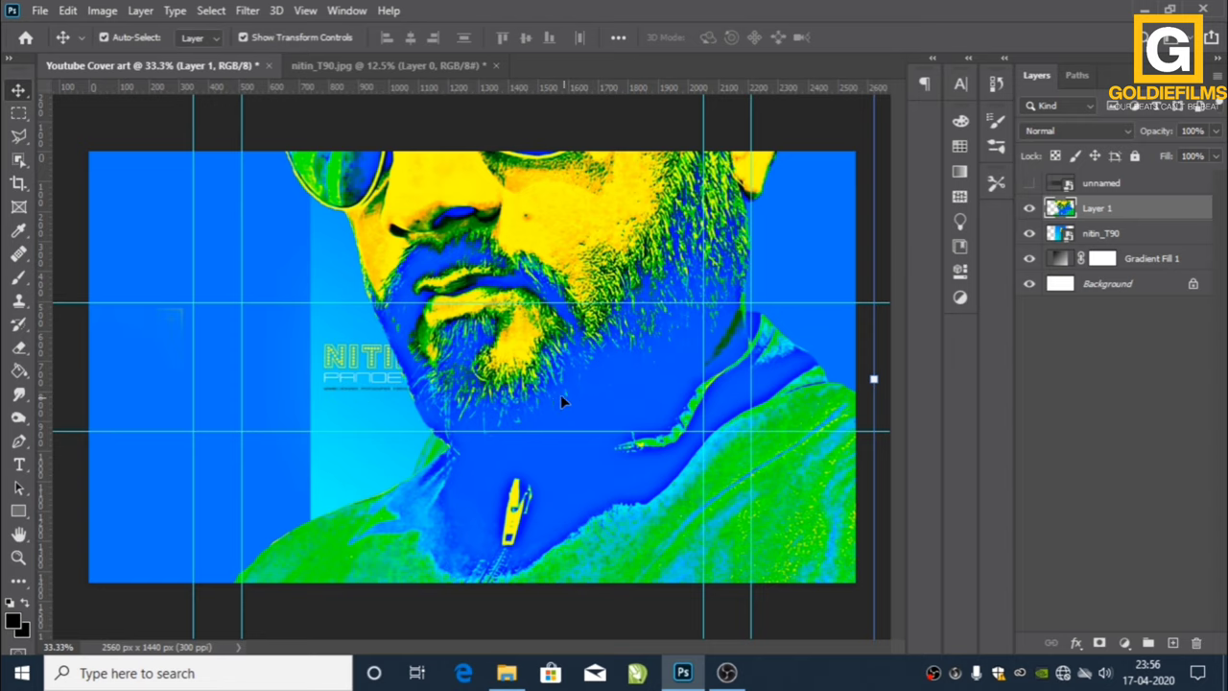
- Scale the person layer down to about 29% on the cover canvas
key("ctrl+minus")
key("ctrl+minus")
key("ctrl+minus")
key("ctrl+minus")
left_click_drag(288, 171, 400, 318)
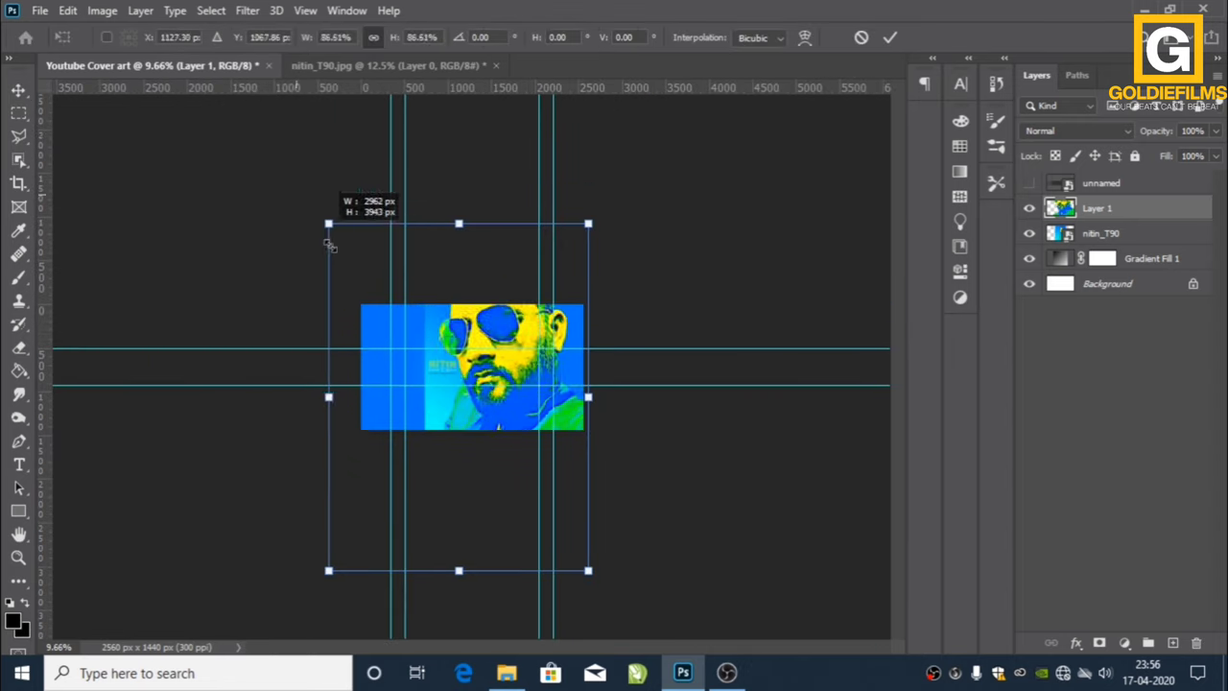
left_click_drag(591, 574, 508, 464)
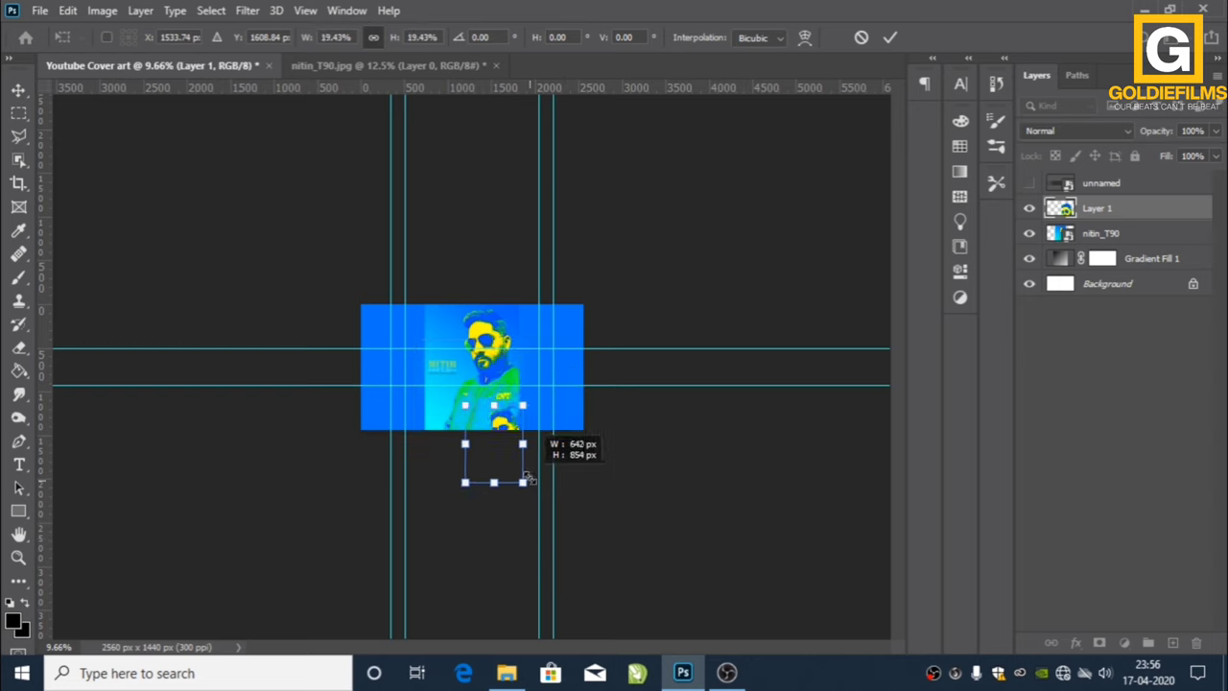
left_click_drag(469, 405, 475, 392)
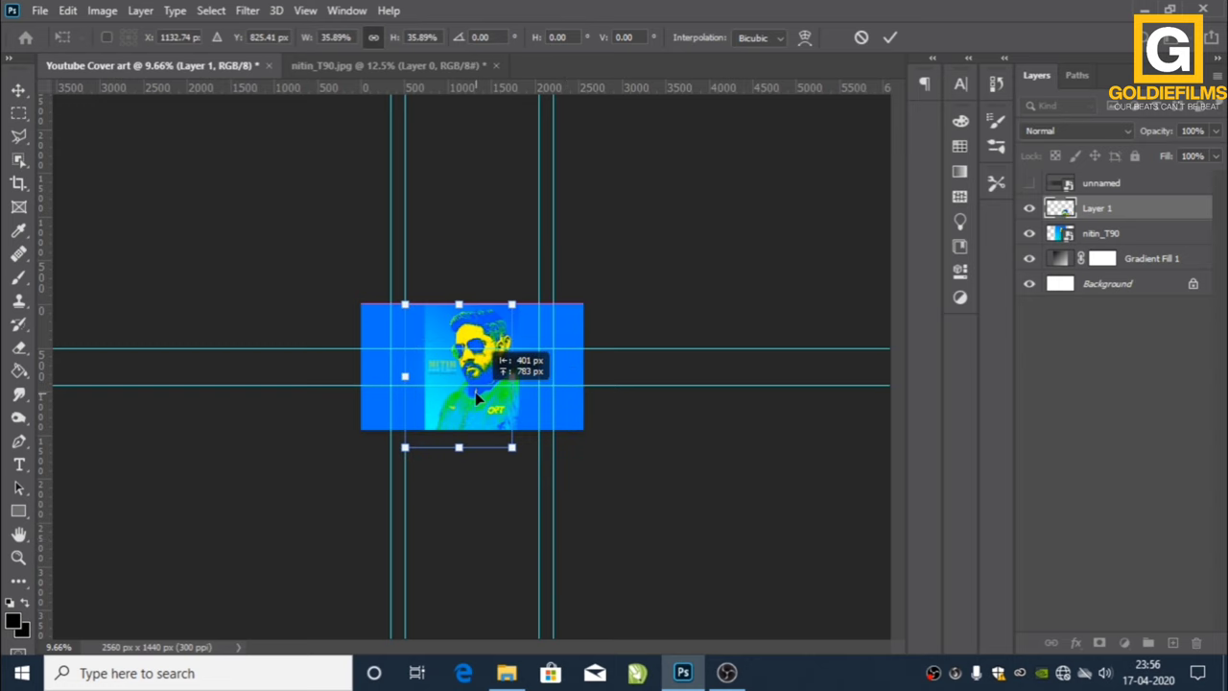
left_click_drag(512, 448, 491, 421)
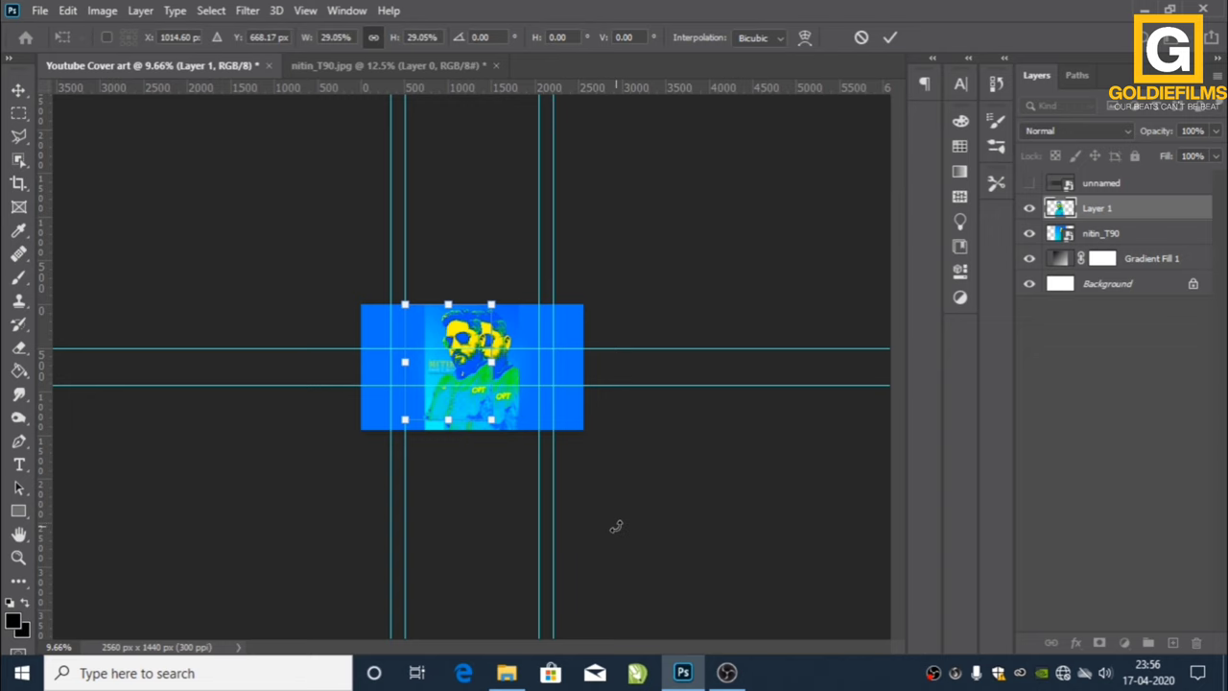
key("ctrl+0")
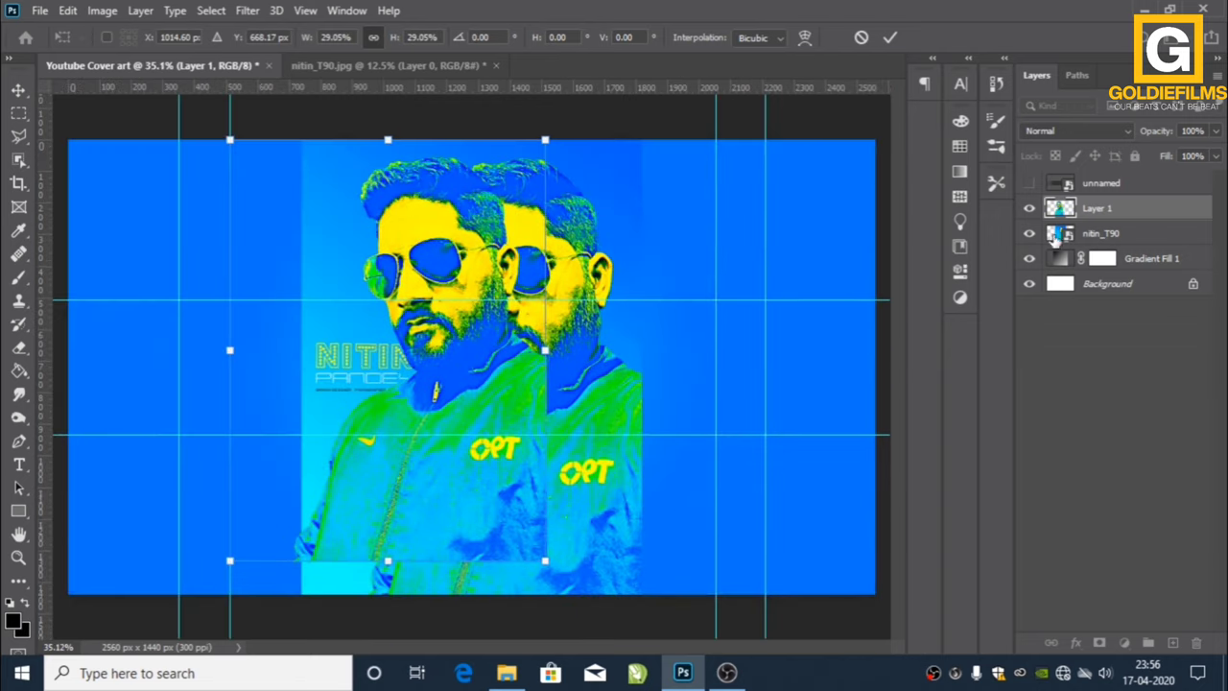
key("Return")
- Delete the original nitin_T90 photo layer
left_click(1058, 234)
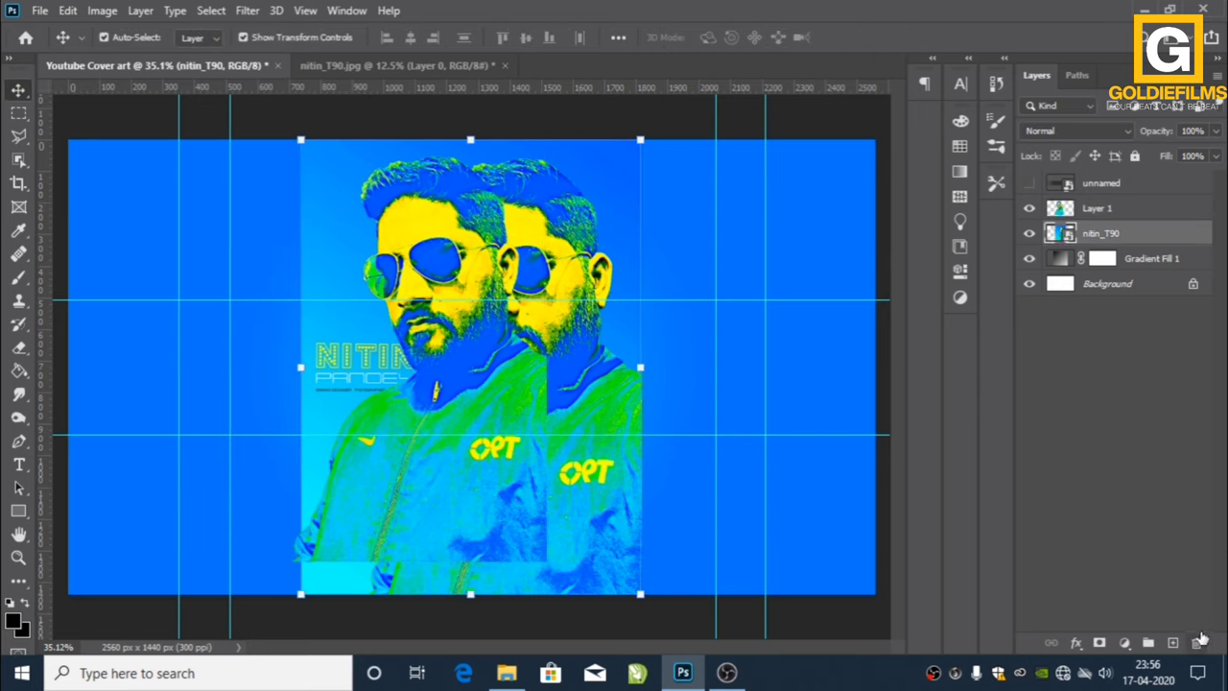
left_click(1195, 643)
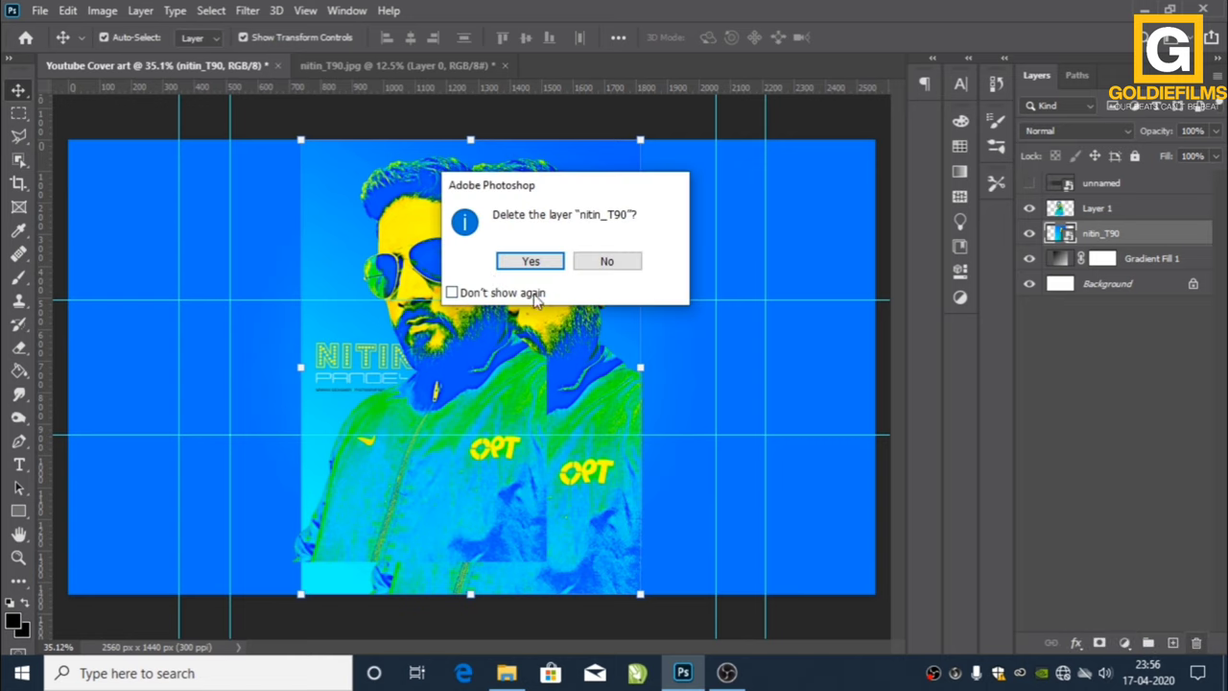
left_click(547, 262)
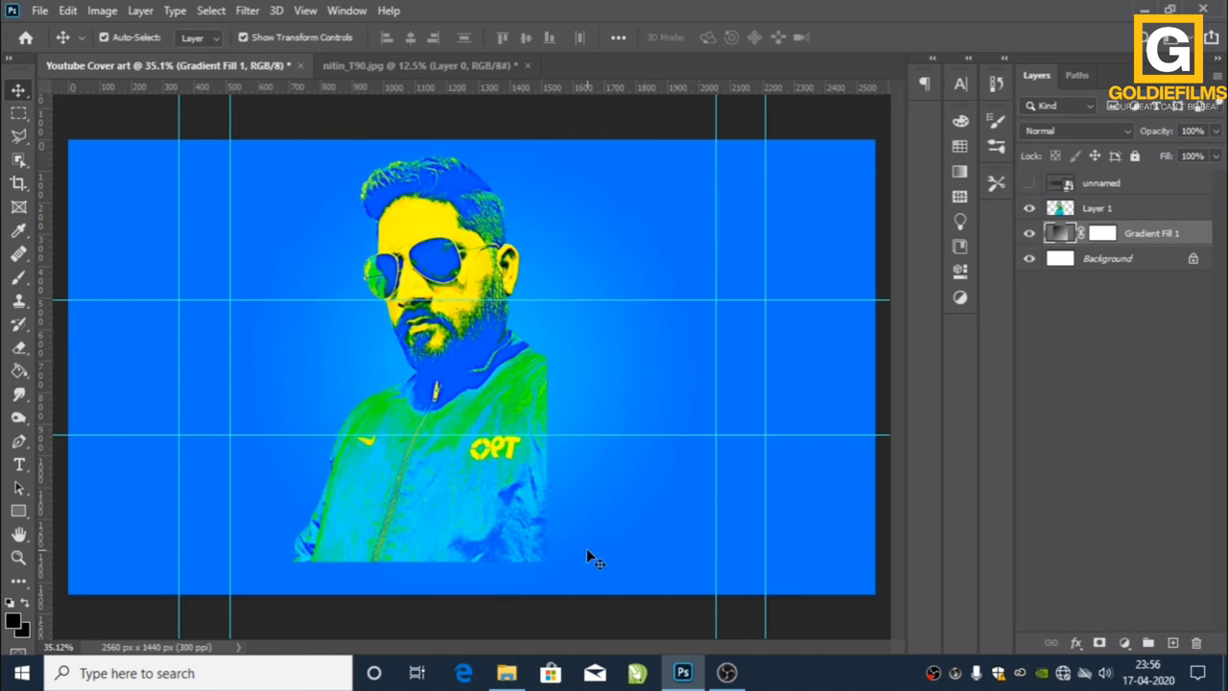
- Flip Layer 1 horizontally, shrink it to about a third, and position it left of centre
left_click(483, 423)
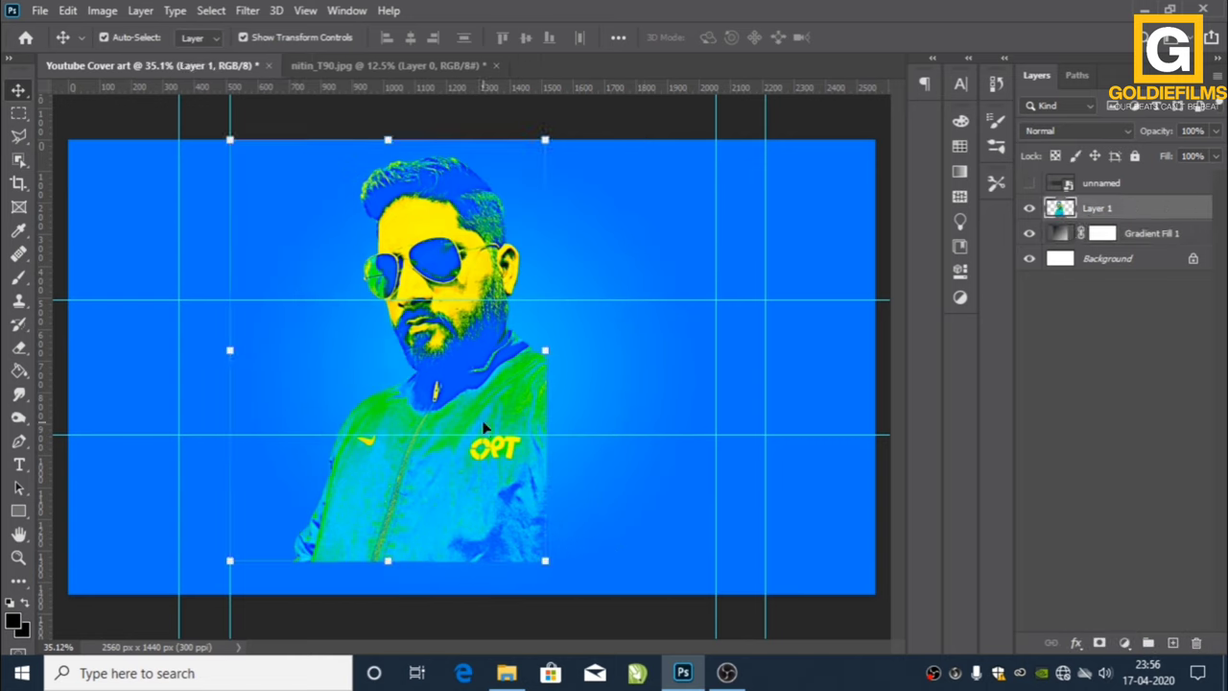
key("ctrl+t")
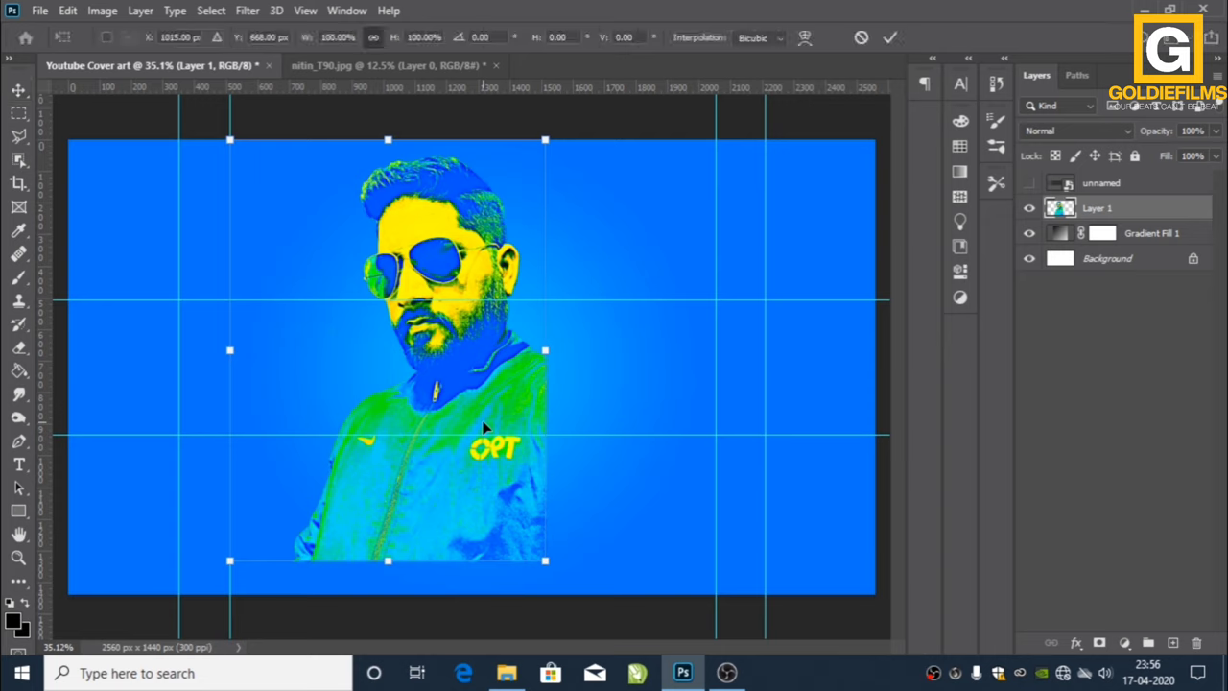
right_click(483, 423)
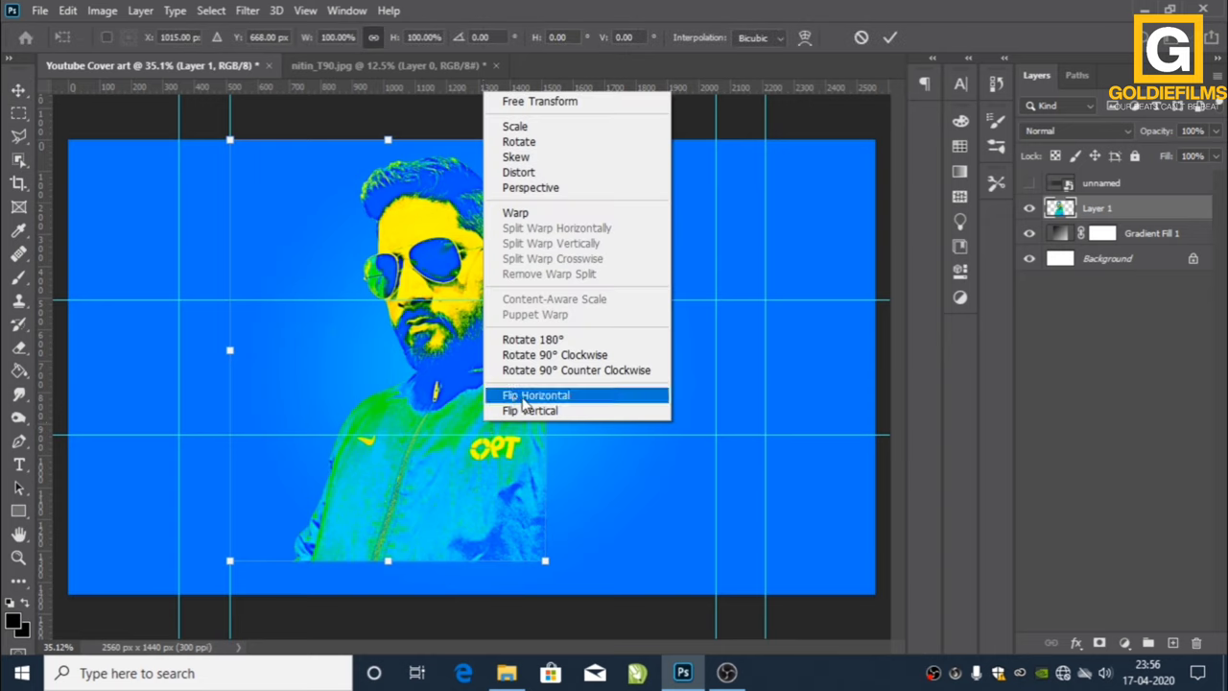
left_click(523, 396)
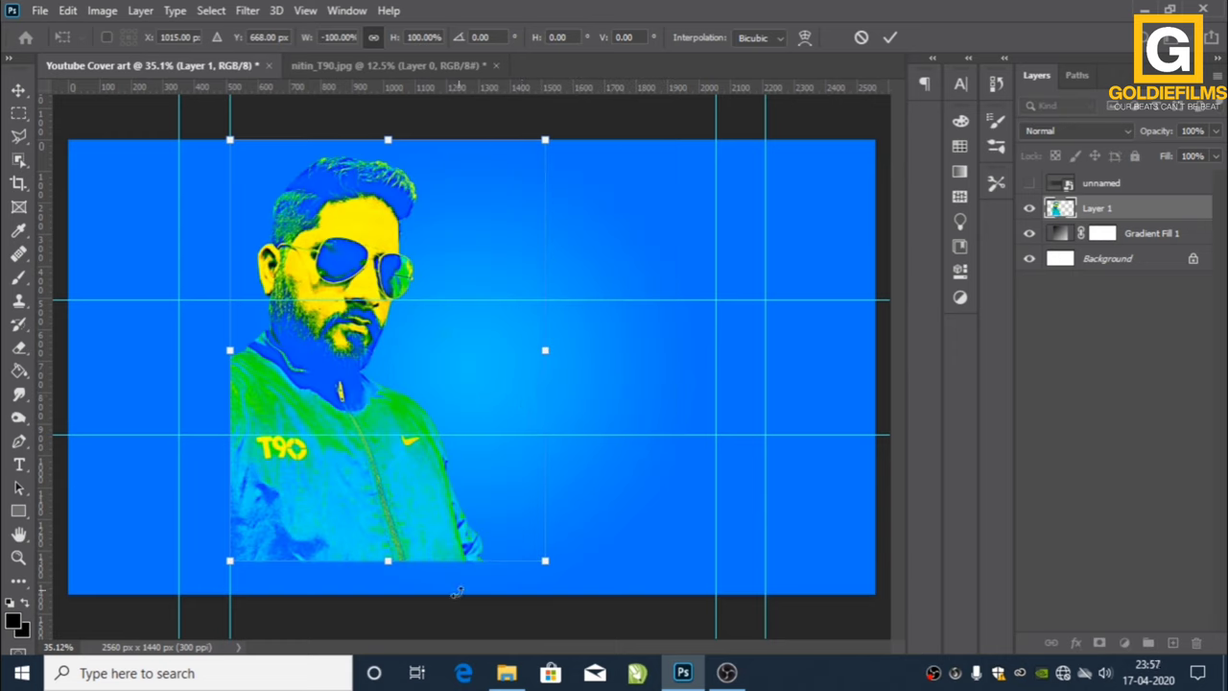
left_click_drag(548, 140, 434, 302)
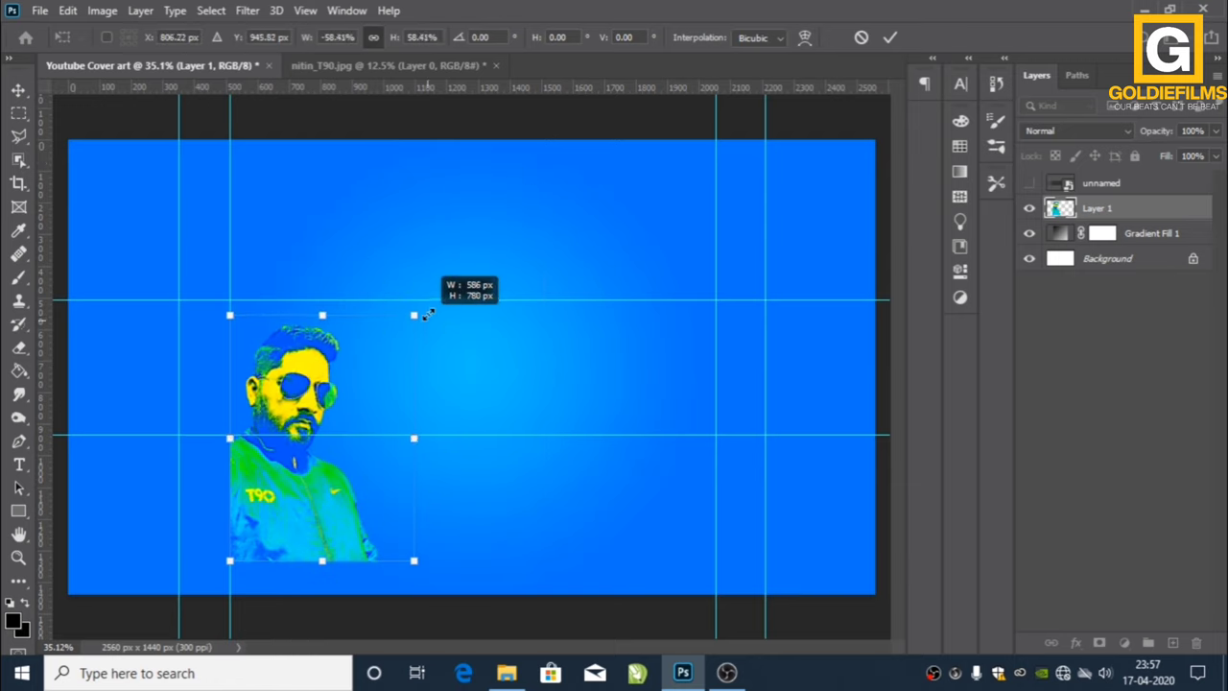
left_click_drag(231, 565, 299, 416)
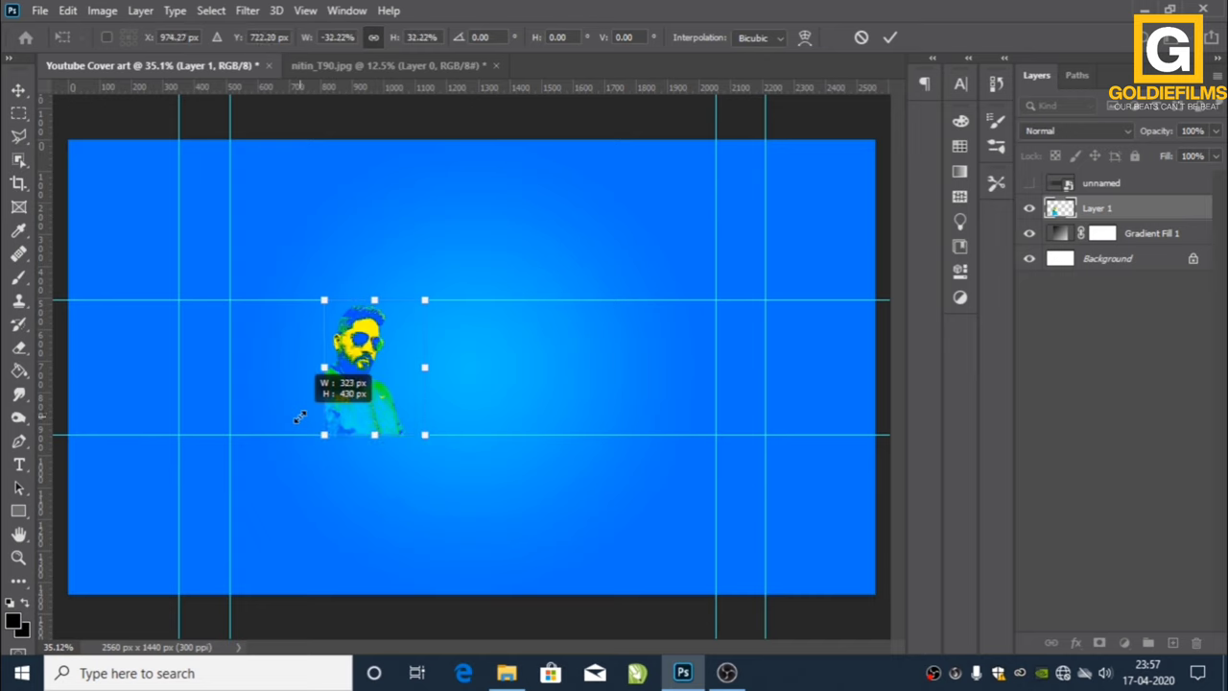
left_click_drag(379, 409, 280, 406)
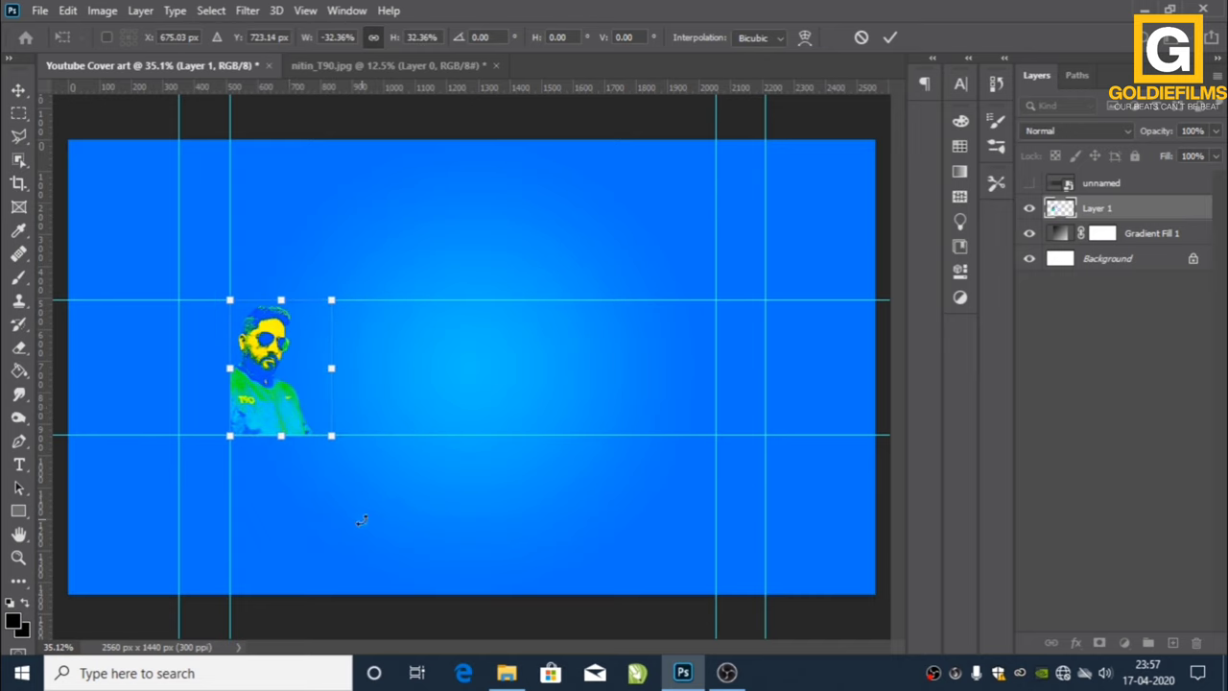
left_click_drag(331, 370, 354, 376)
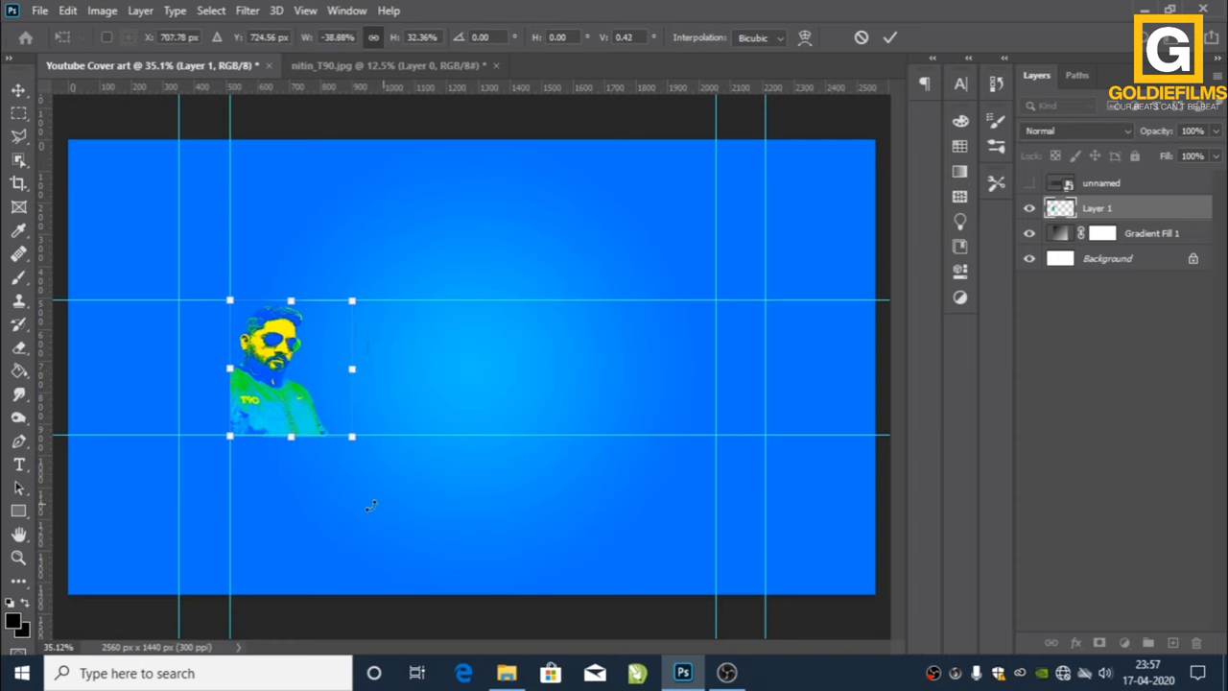
- Commit the transform, add a placeholder text layer beside the person, and show the goldiee folder
key("Return")
left_click(319, 235)
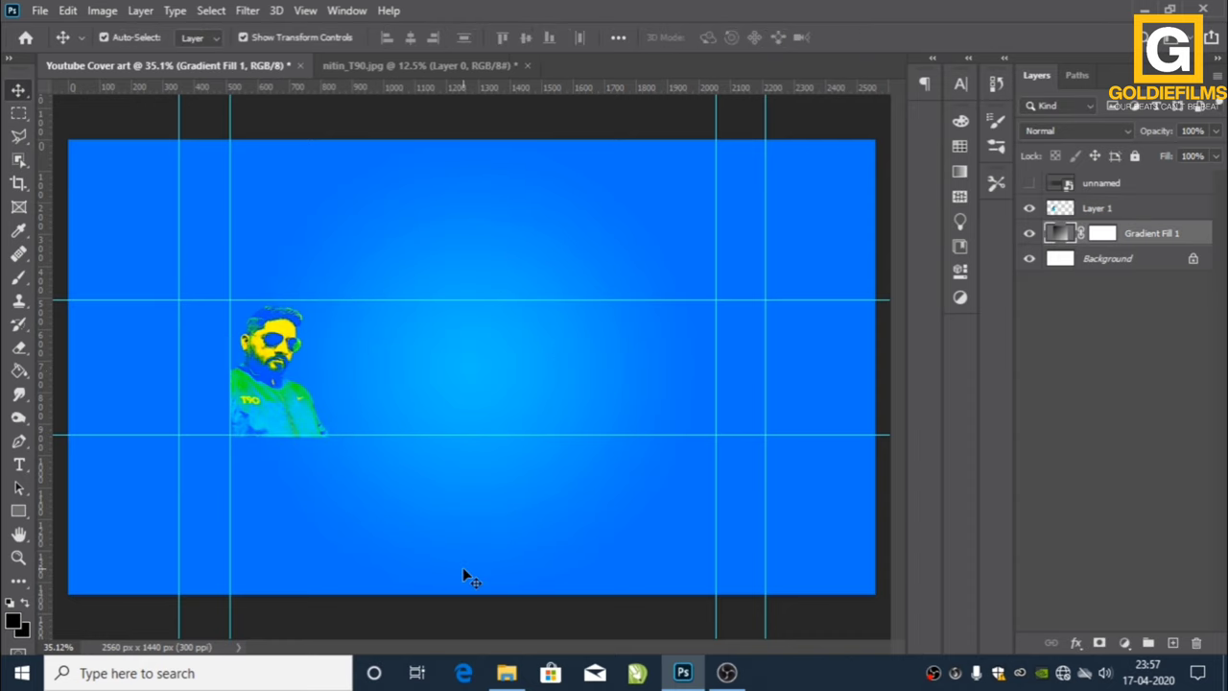
left_click(19, 466)
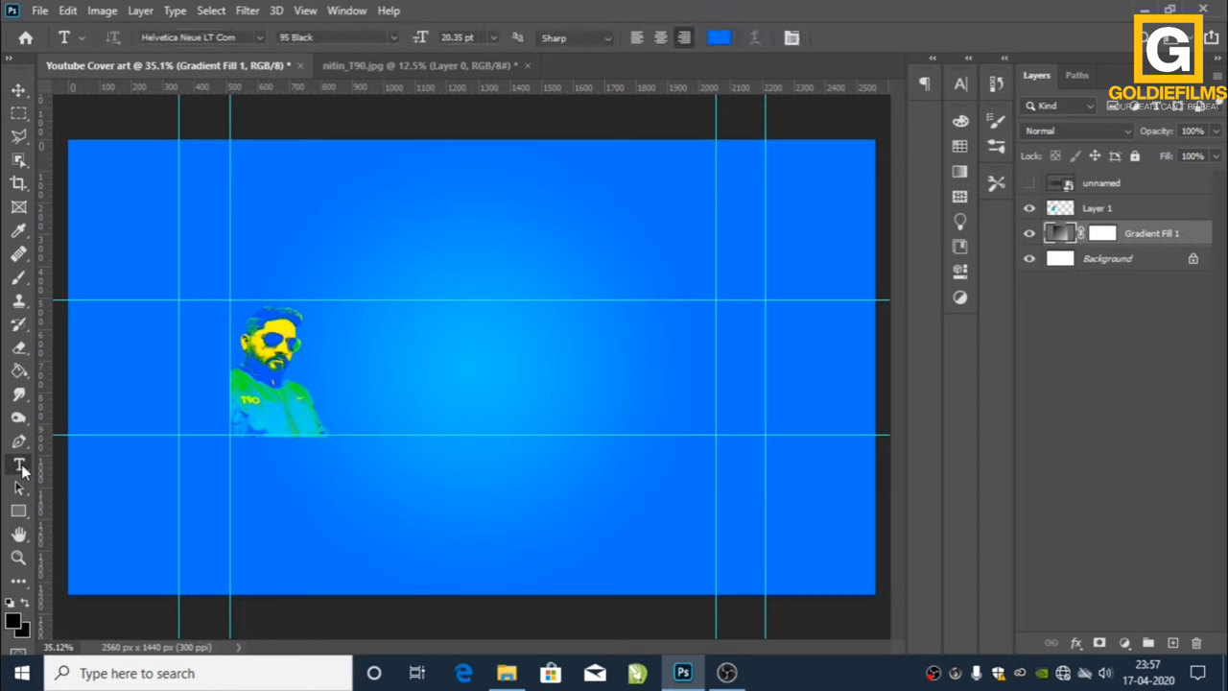
left_click(389, 343)
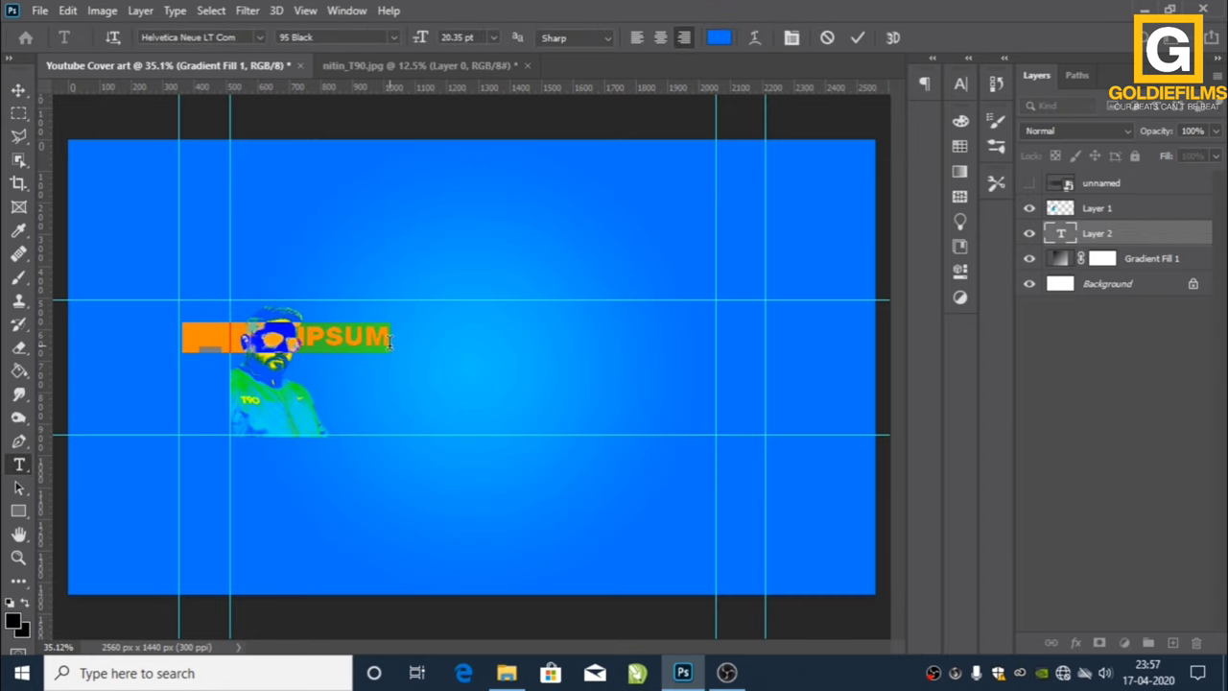
left_click(507, 673)
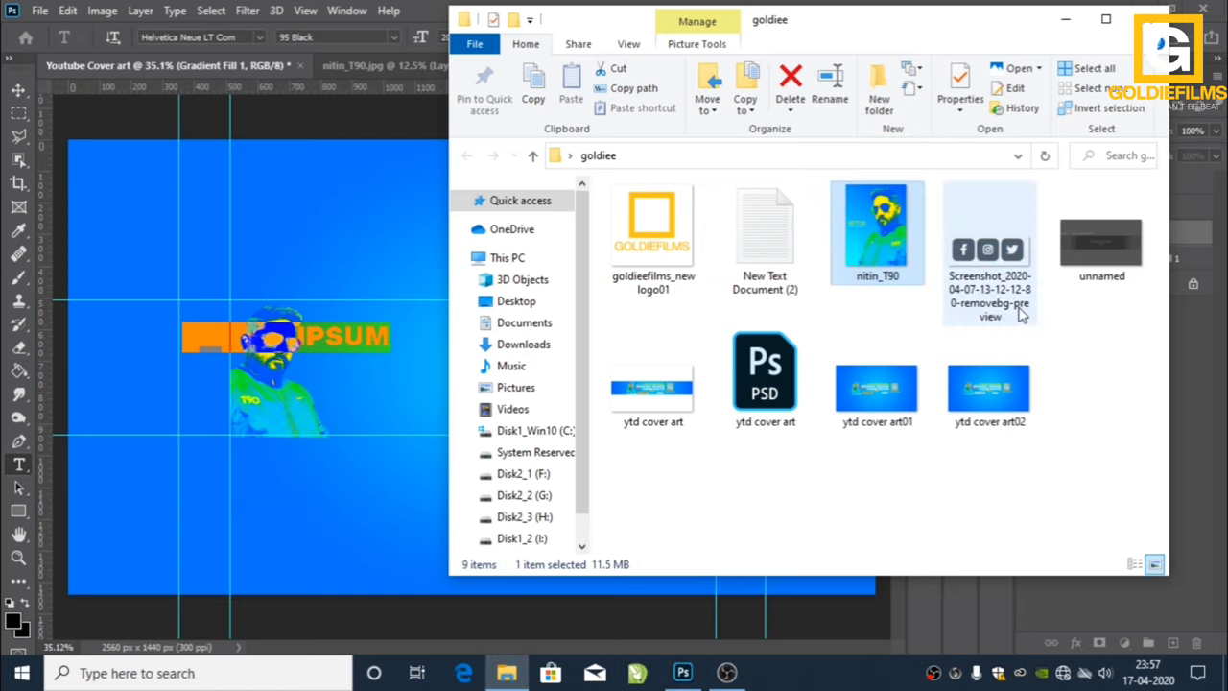
- Open New Text Document (2), select both headline lines, then minimize Notepad
double_click(777, 257)
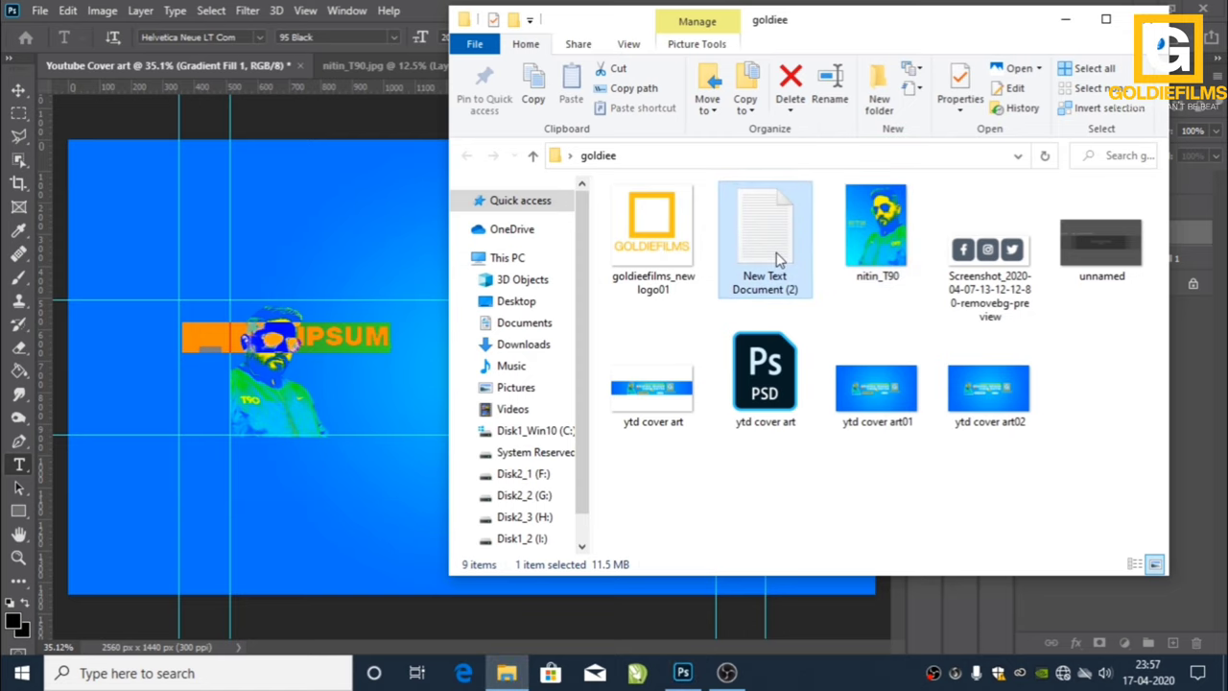
left_click(1065, 20)
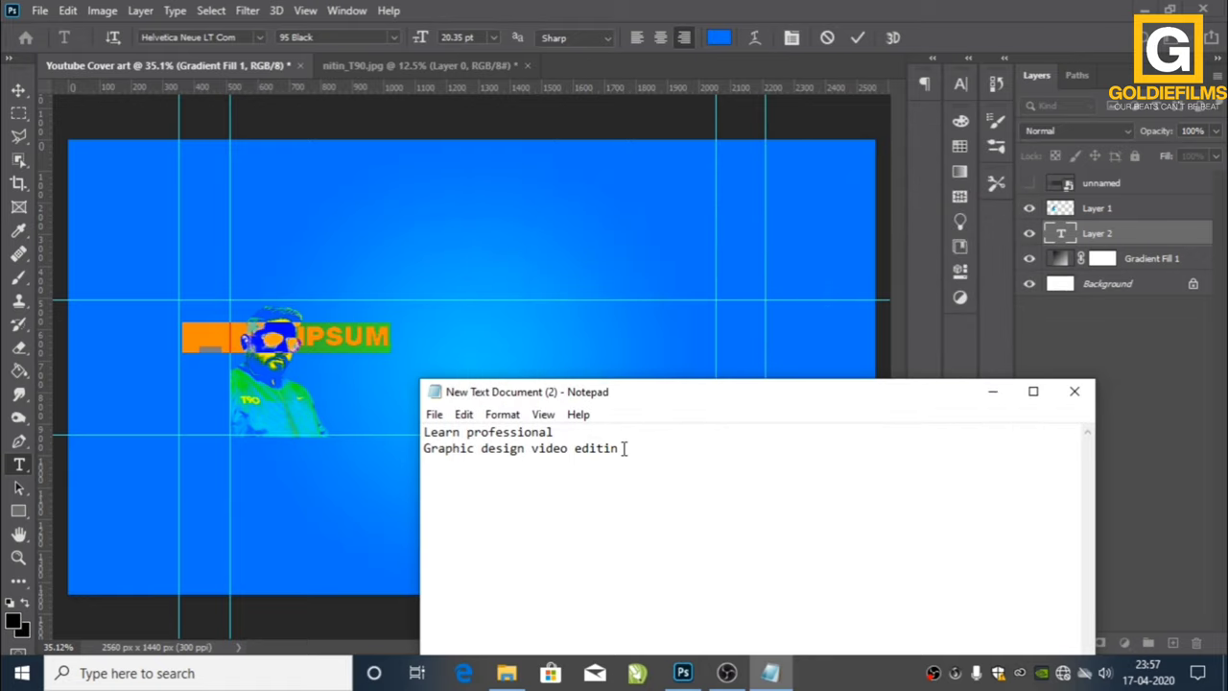
left_click_drag(630, 448, 413, 437)
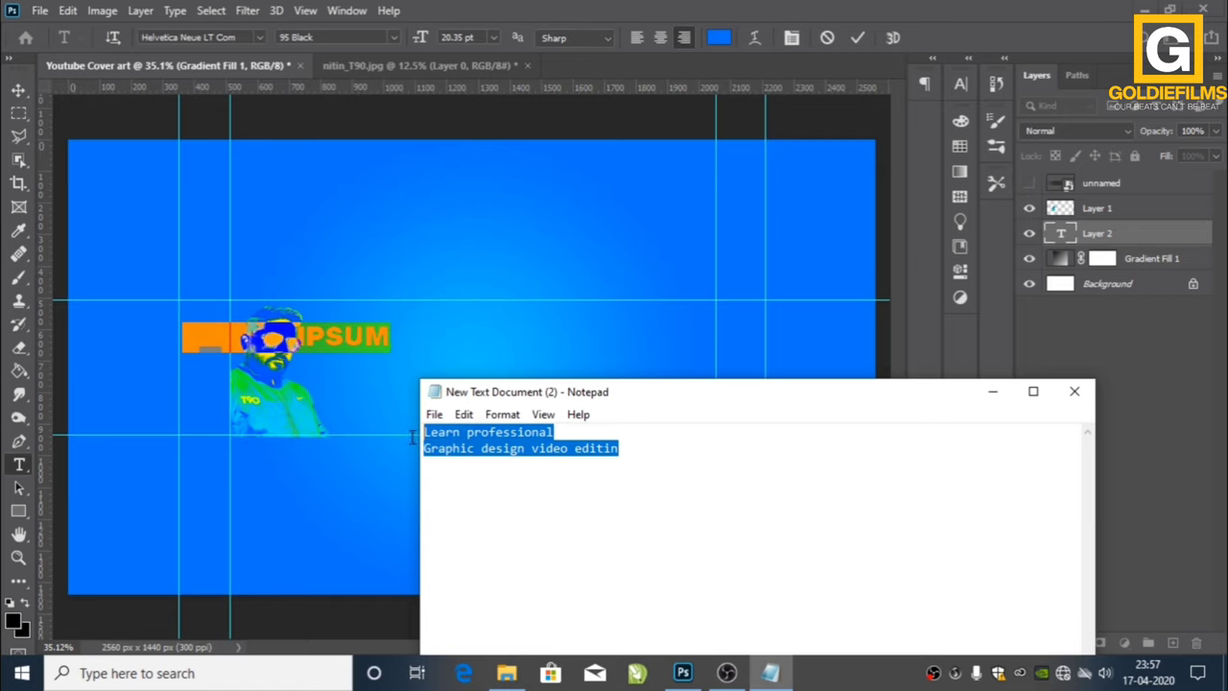
left_click(993, 392)
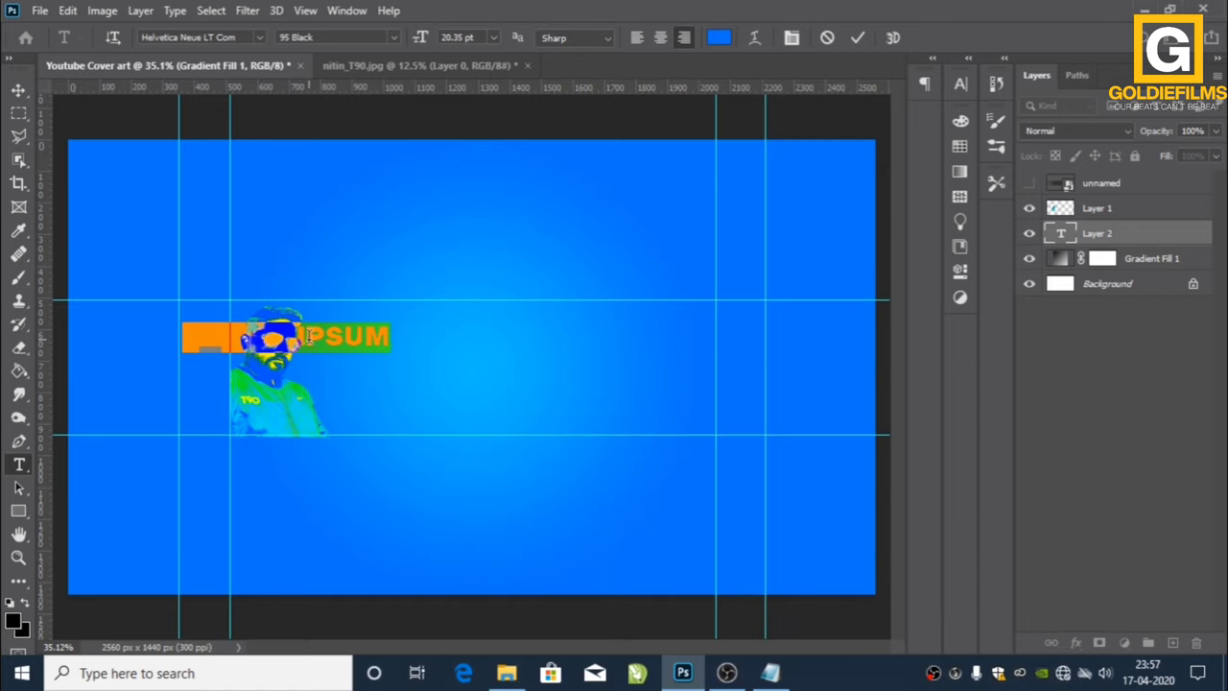
- Replace the placeholder with the pasted two-line headline and colour it near-white #f9fafb
double_click(236, 339)
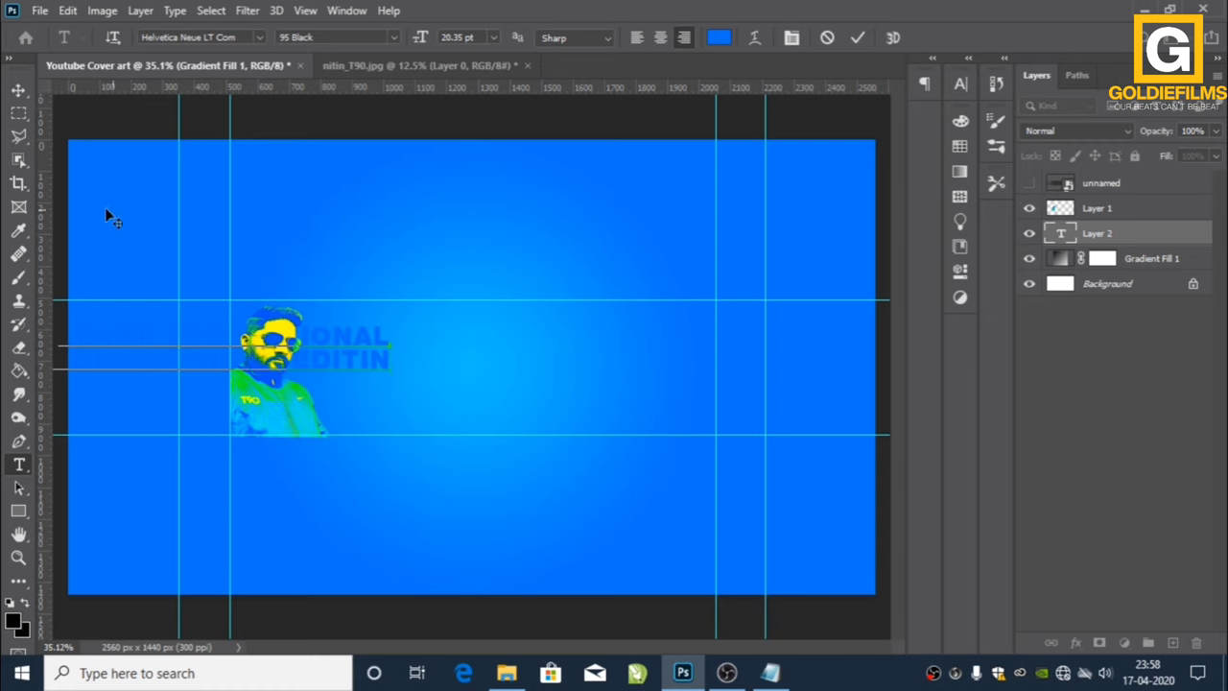
left_click(719, 37)
left_click(754, 311)
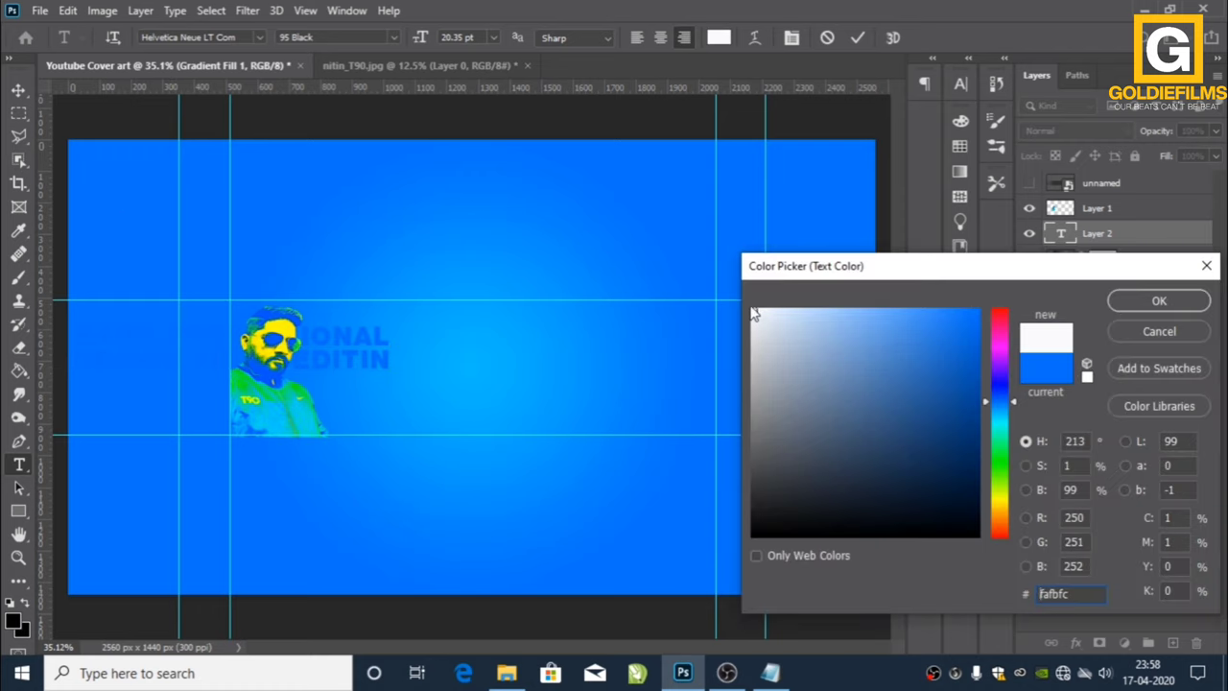
left_click(1193, 312)
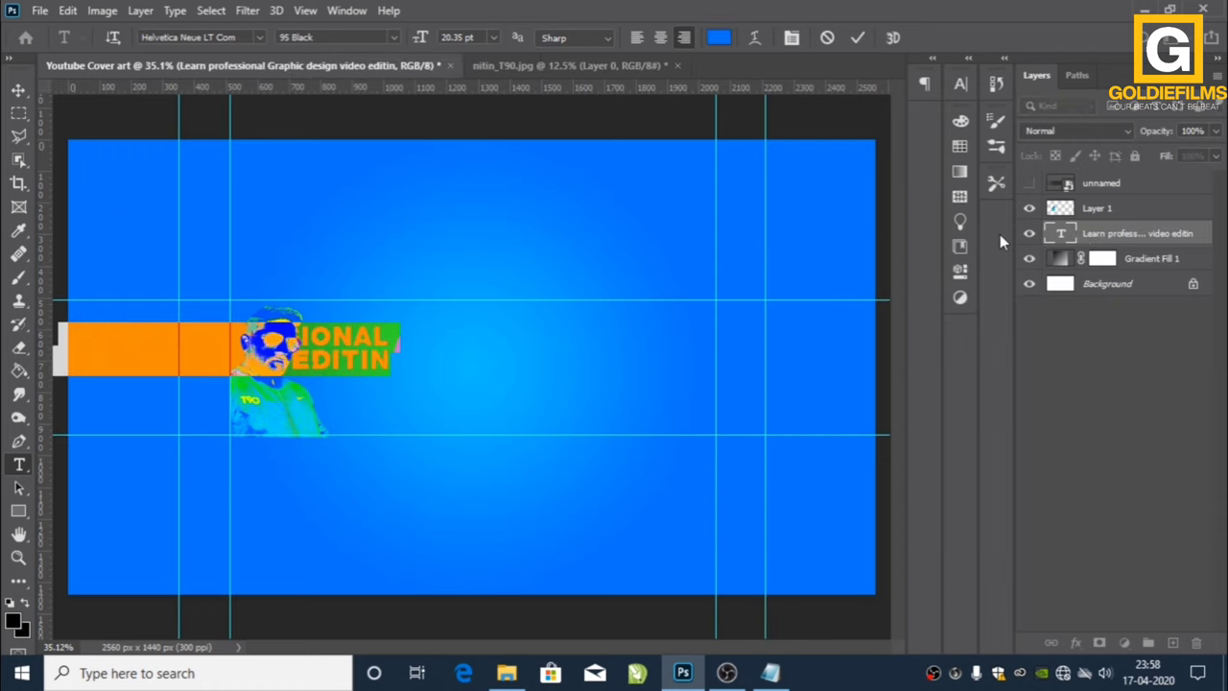
left_click(719, 37)
left_click(759, 313)
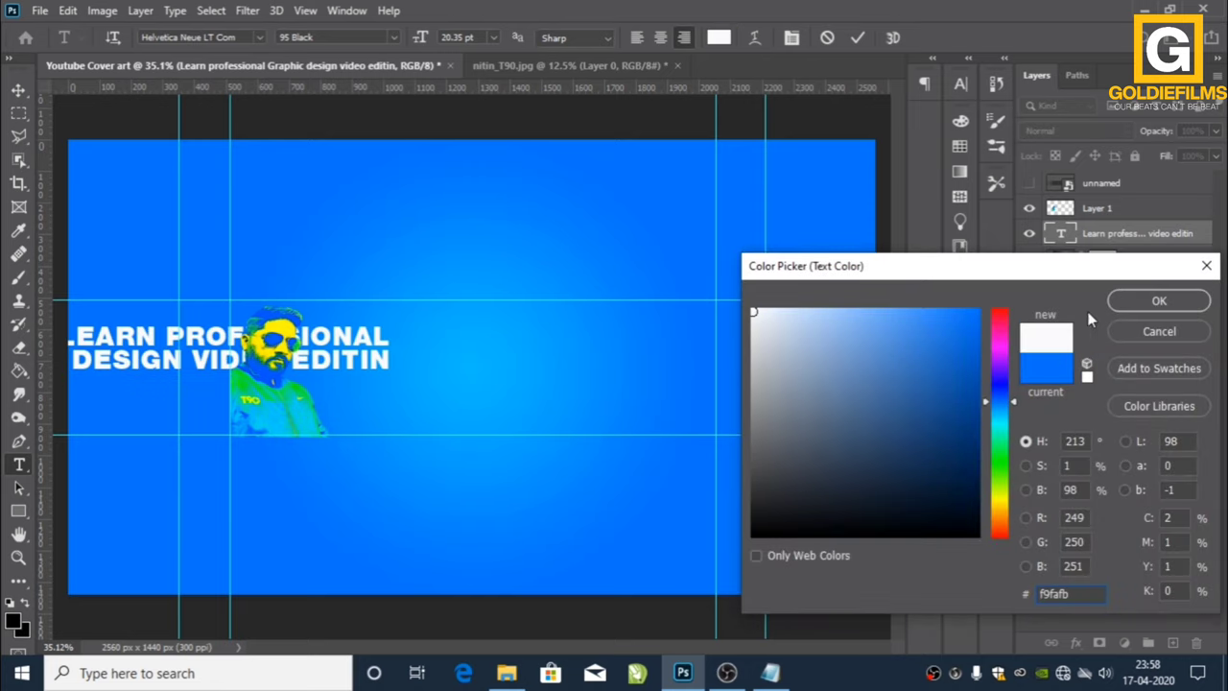
left_click(1157, 302)
left_click(18, 89)
- Move the headline right of the photo and put VIDEO EDITIN on its own third line
left_click_drag(278, 350, 316, 355)
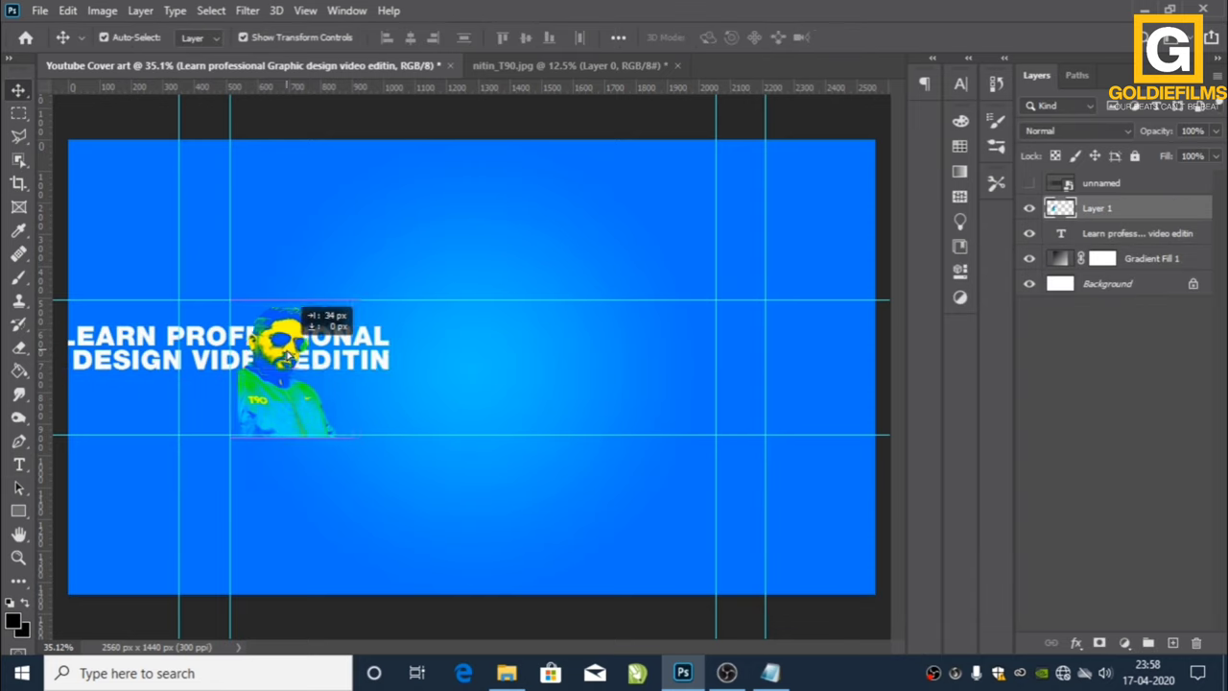
key("ctrl+z")
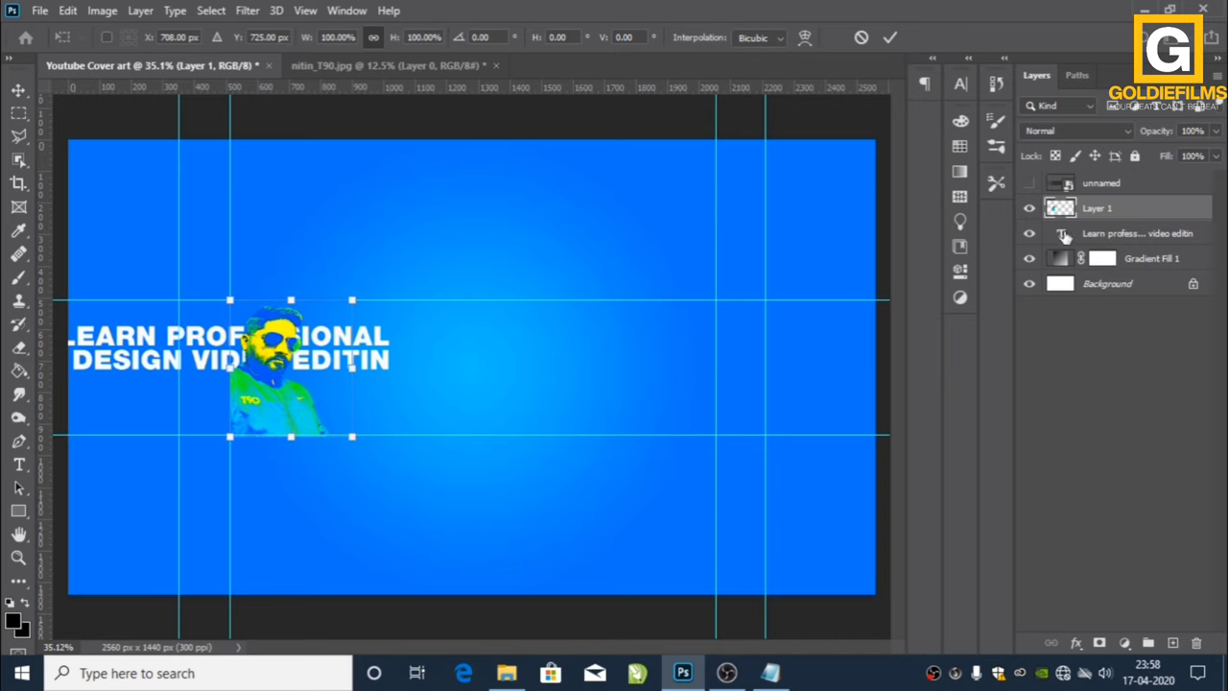
left_click(388, 337)
left_click_drag(402, 338, 680, 354)
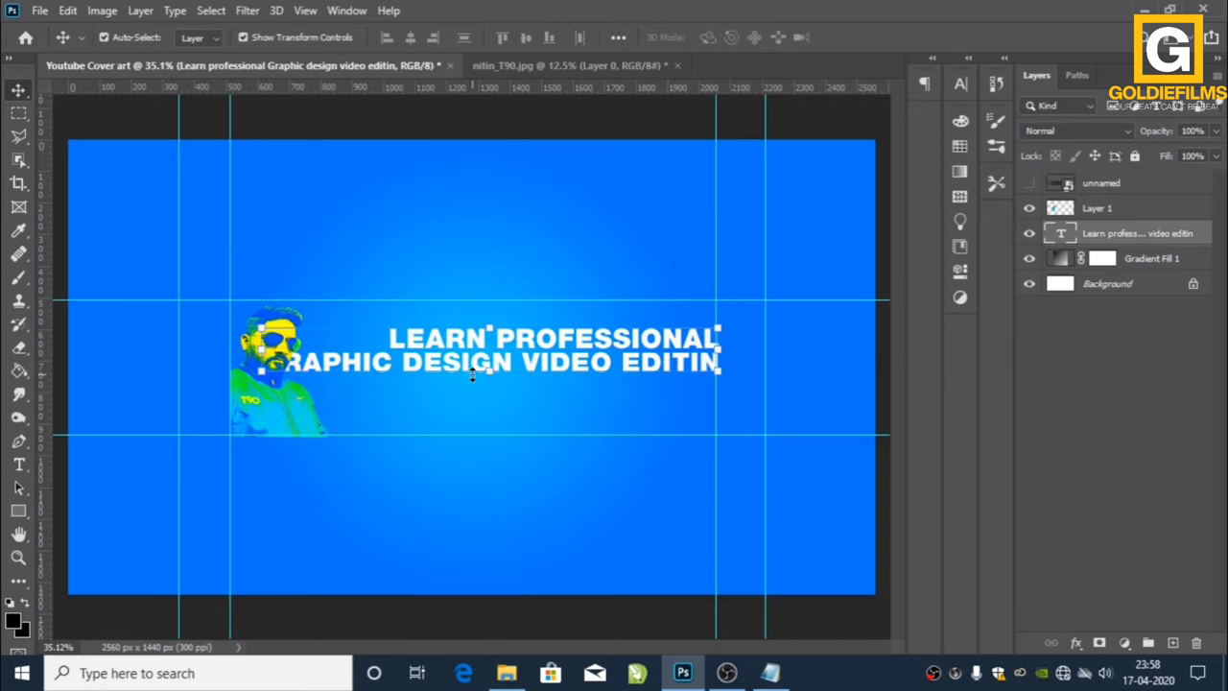
double_click(554, 359)
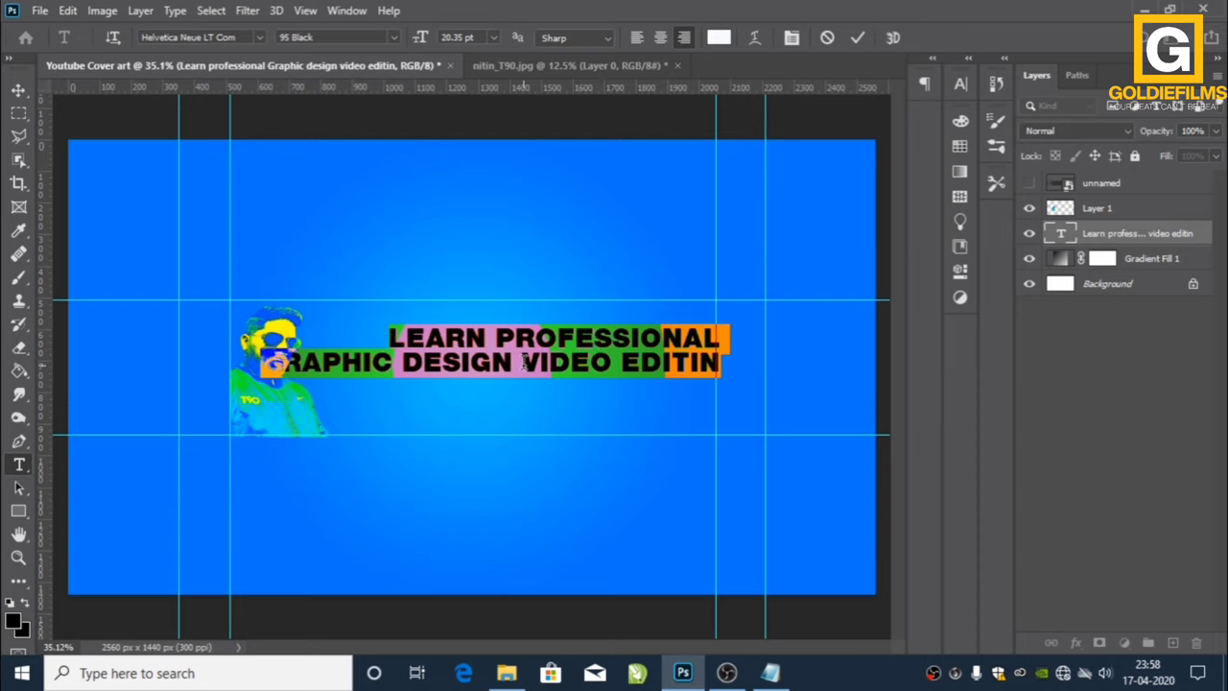
left_click(612, 374)
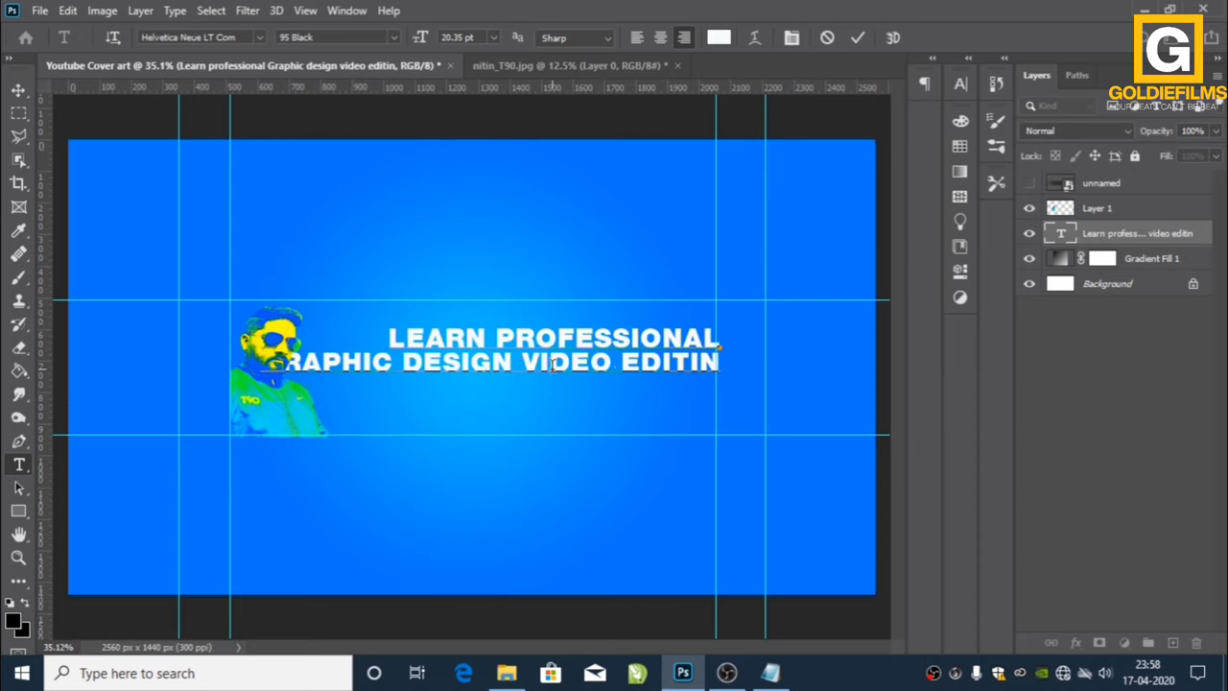
key("Return")
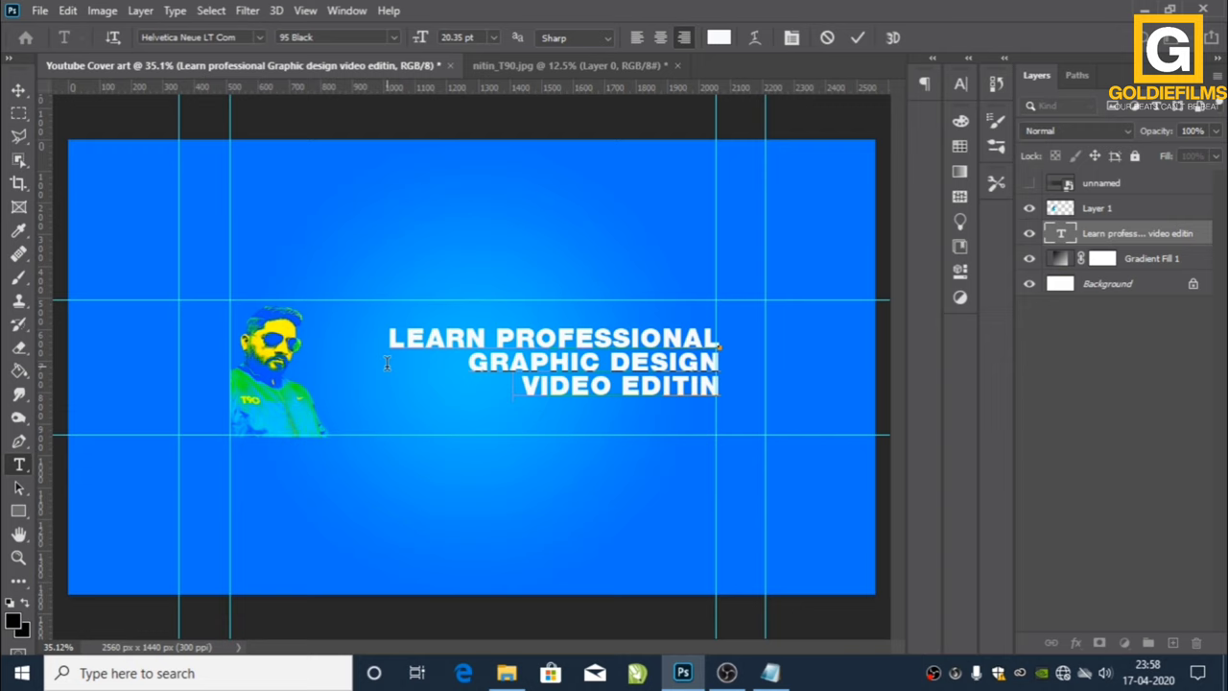
left_click(18, 89)
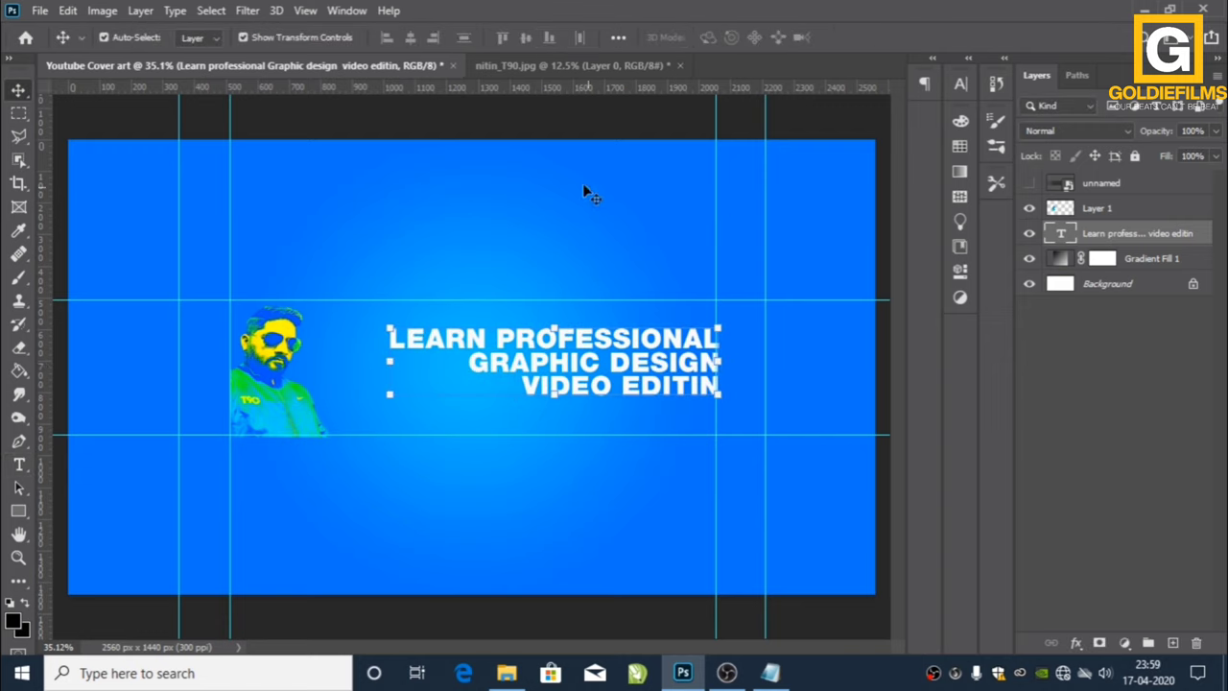
left_click_drag(614, 372, 554, 386)
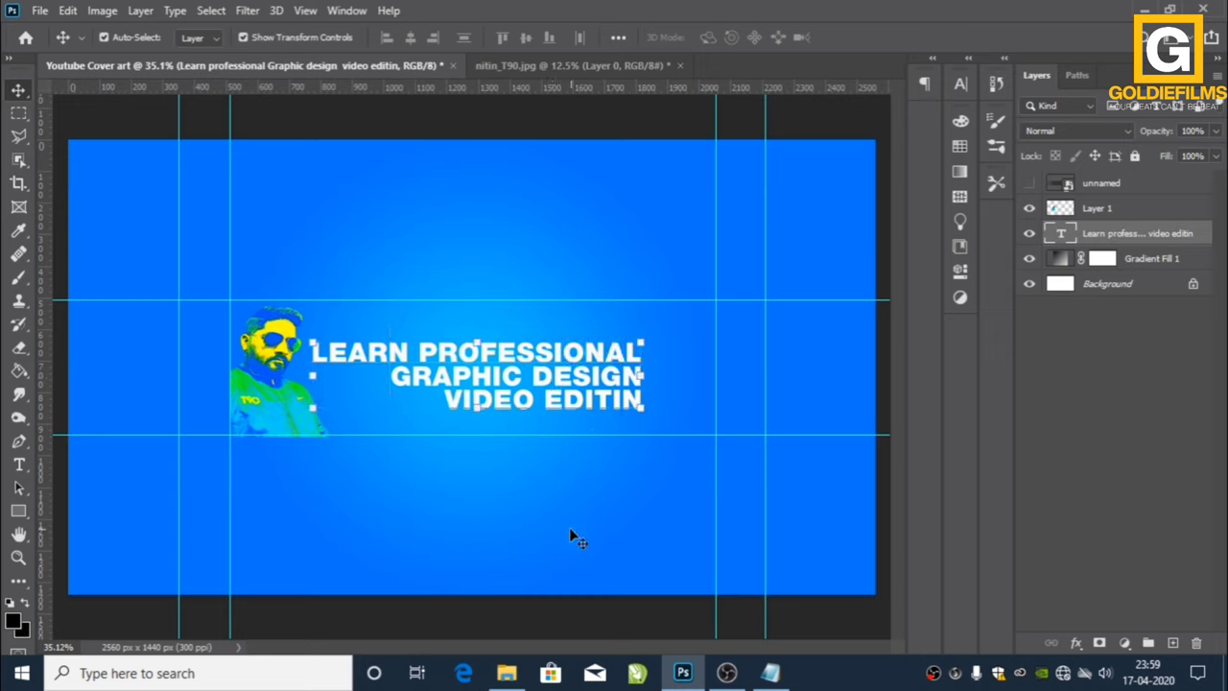
- Make the word LEARN 35 Thin while PROFESSIONAL stays 95 Black
double_click(595, 369)
left_click_drag(641, 352, 584, 352)
left_click_drag(394, 353, 228, 347)
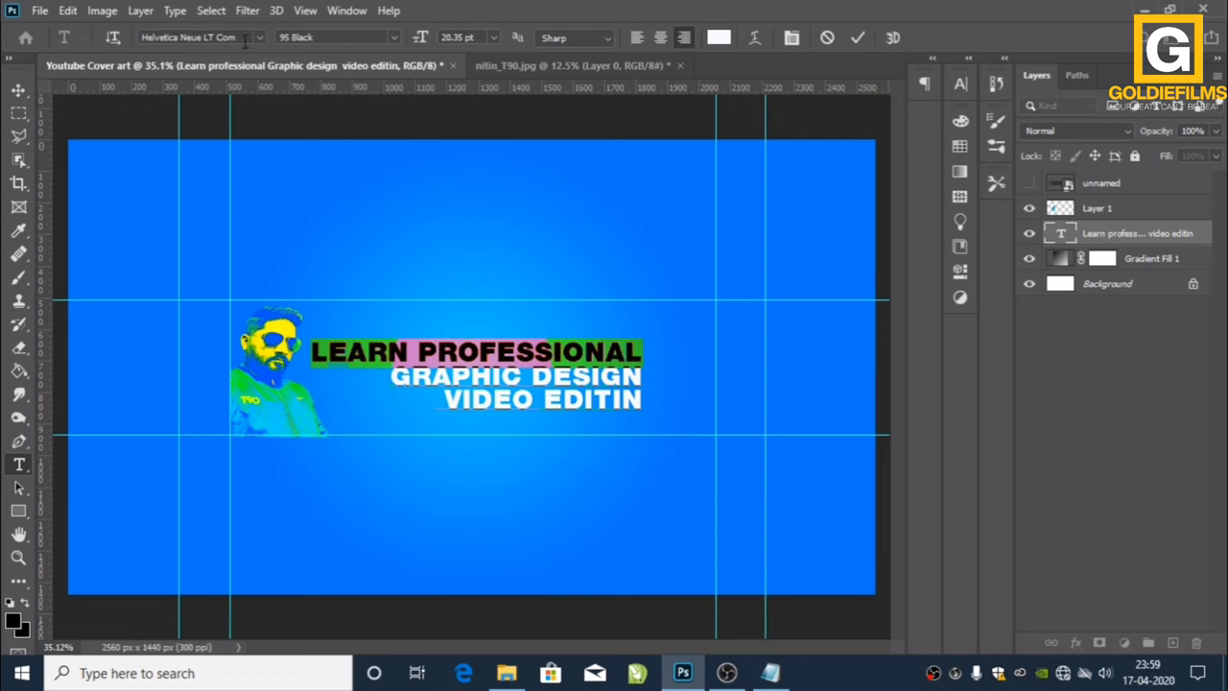
left_click(392, 37)
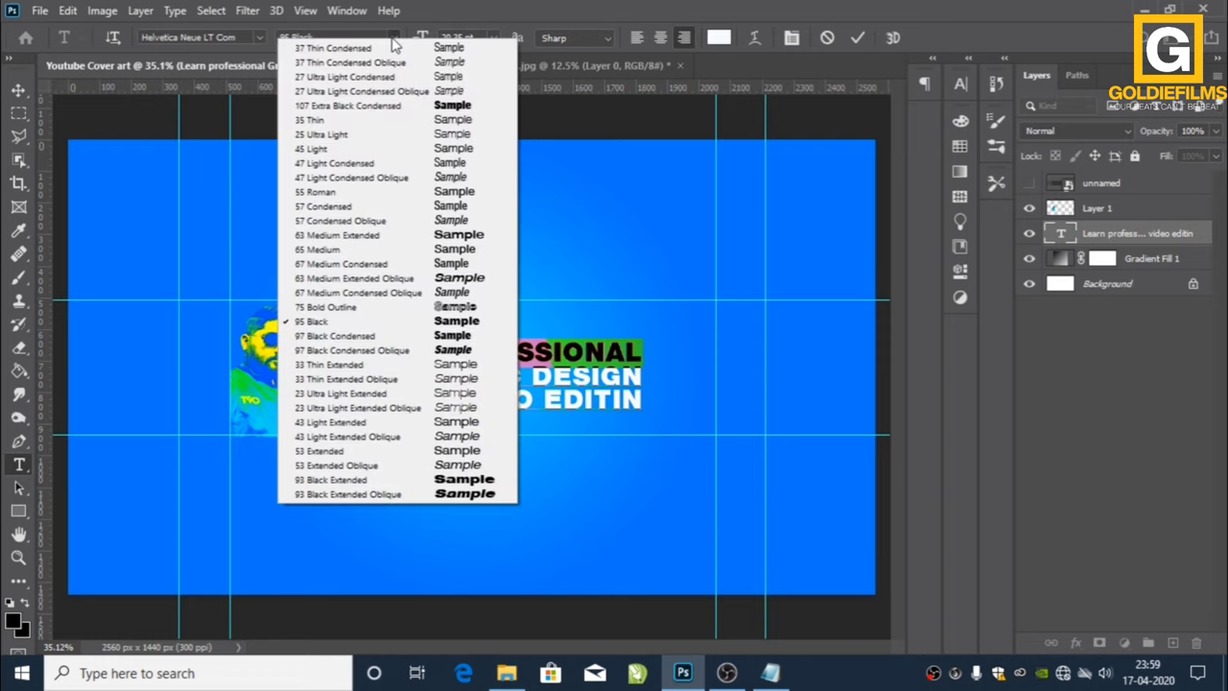
left_click(342, 249)
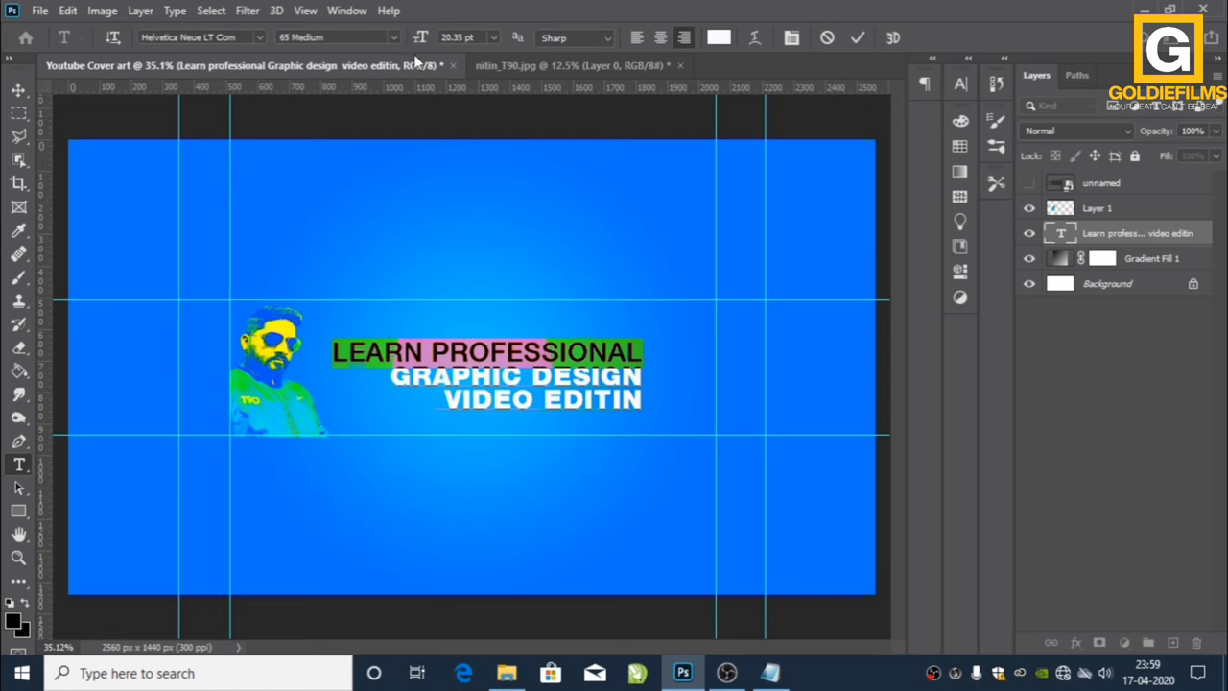
left_click(393, 38)
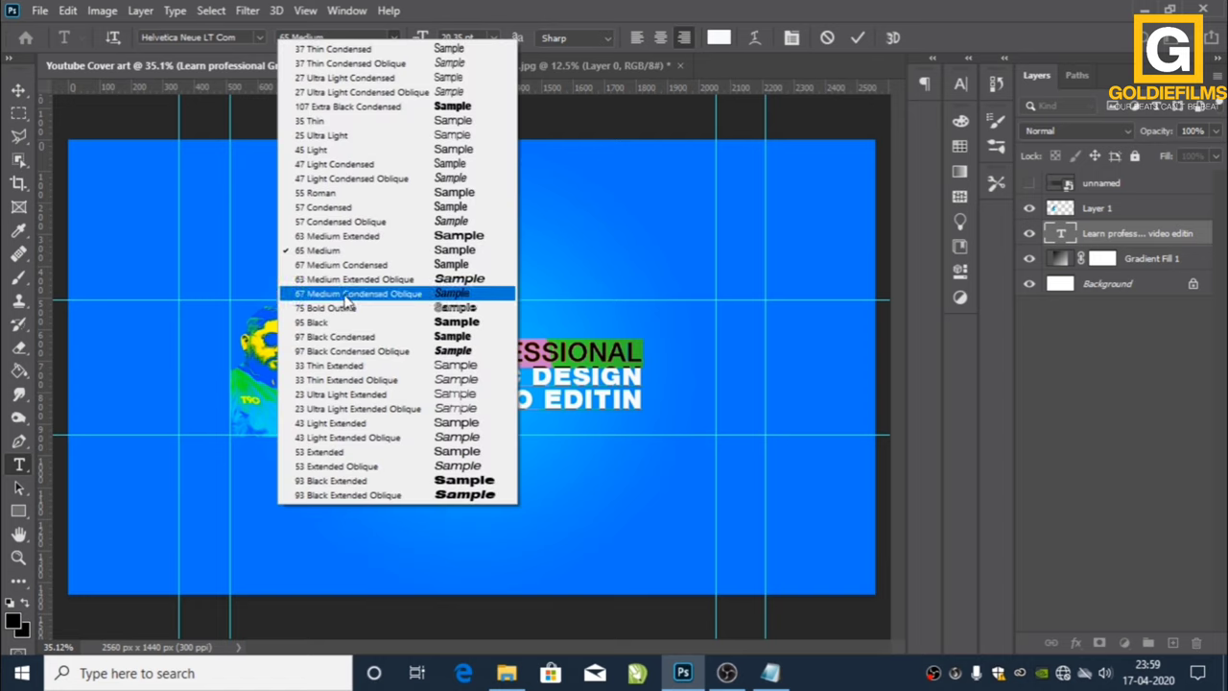
left_click(325, 323)
left_click(414, 351)
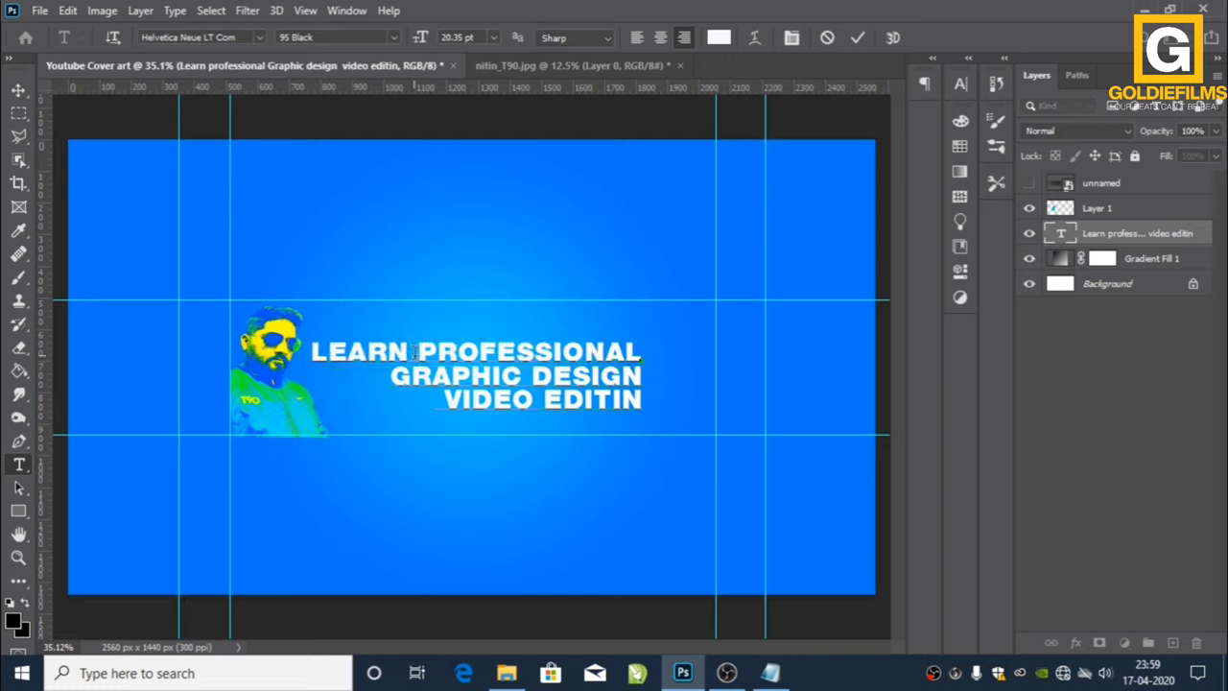
left_click_drag(397, 352, 278, 343)
left_click(394, 38)
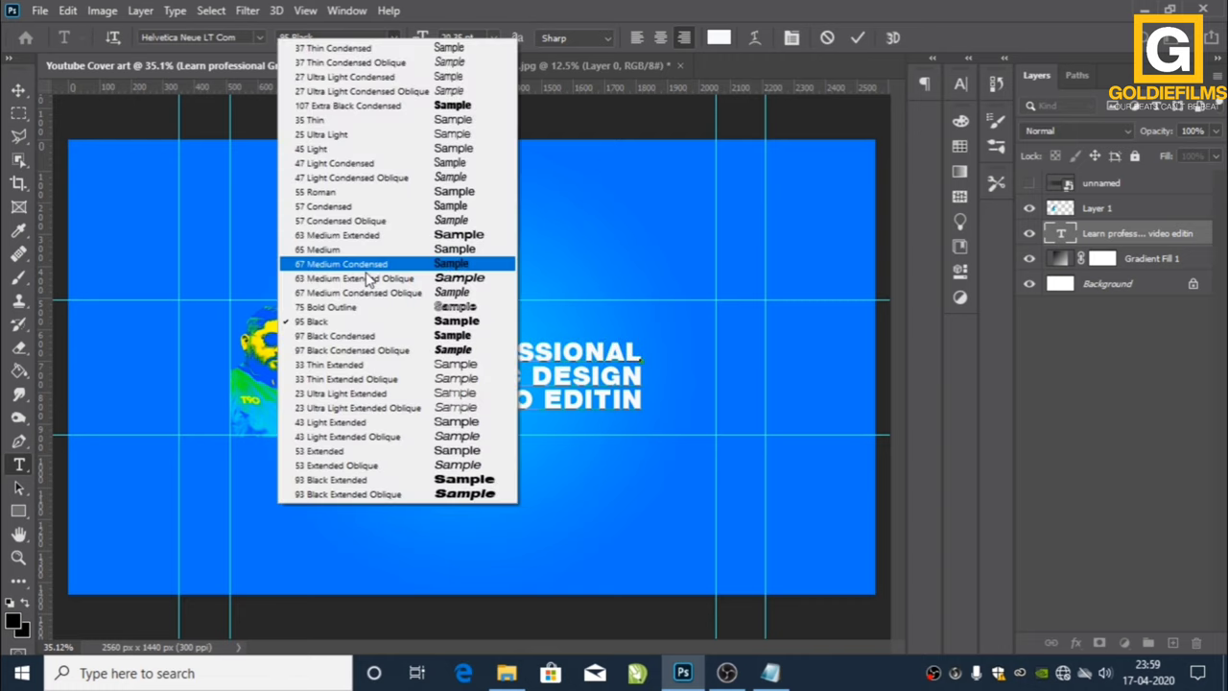
left_click(320, 119)
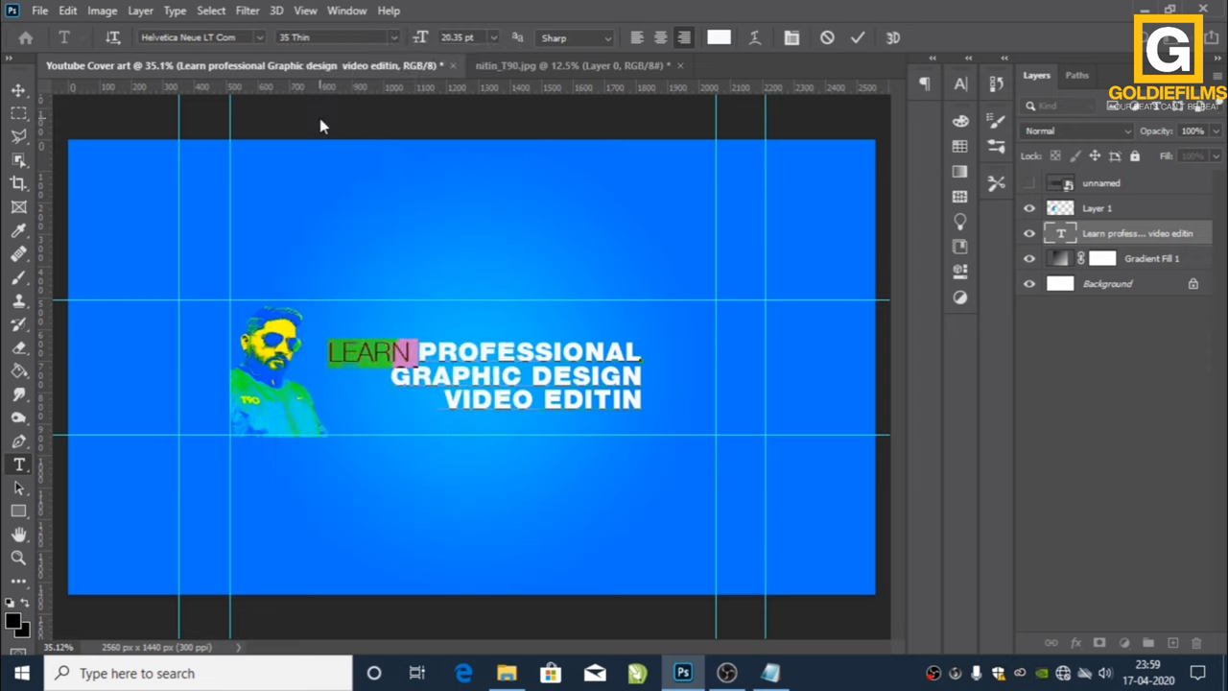
left_click(16, 91)
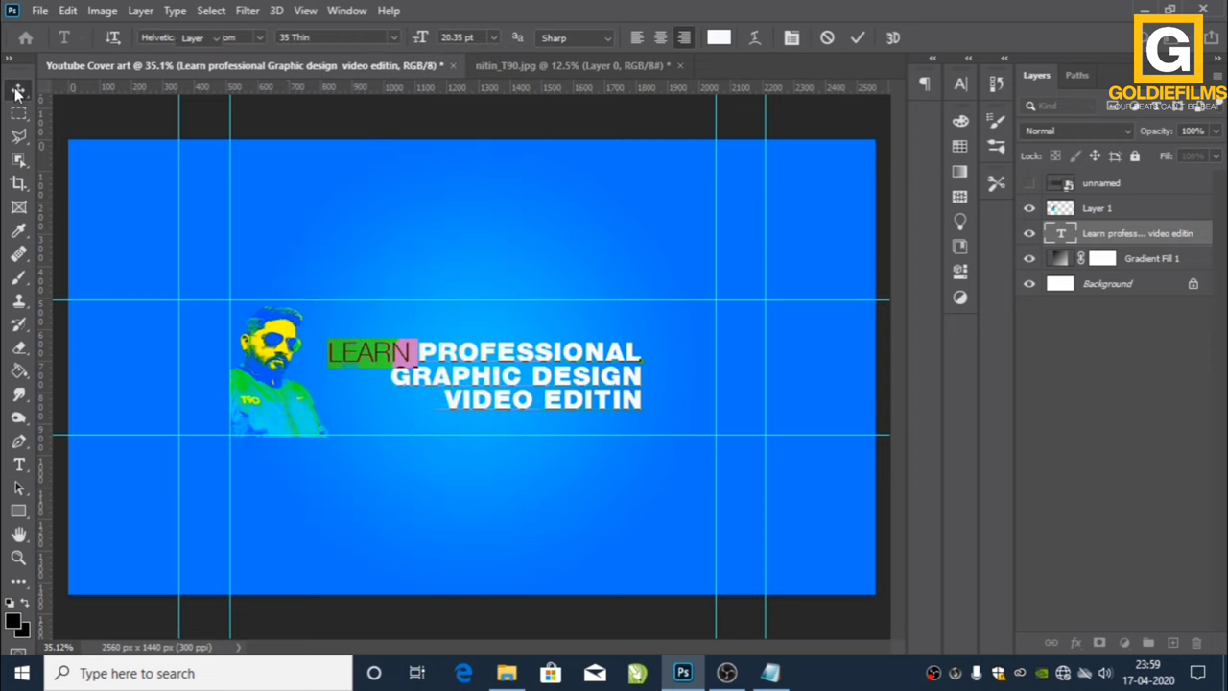
- Join LEARNPROFESSIONAL, colour PROFESSIONAL yellow #fef901, and shift the headline slightly left
double_click(420, 360)
left_click(619, 367)
key("BackSpace")
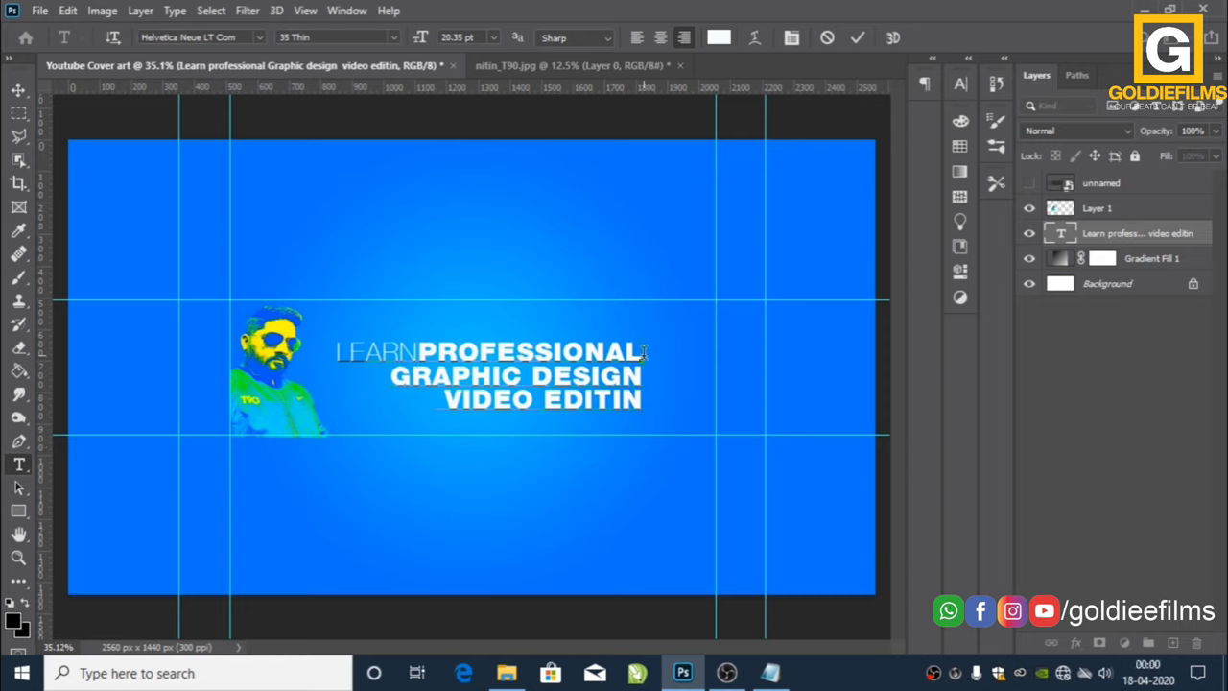
left_click_drag(645, 353, 333, 351)
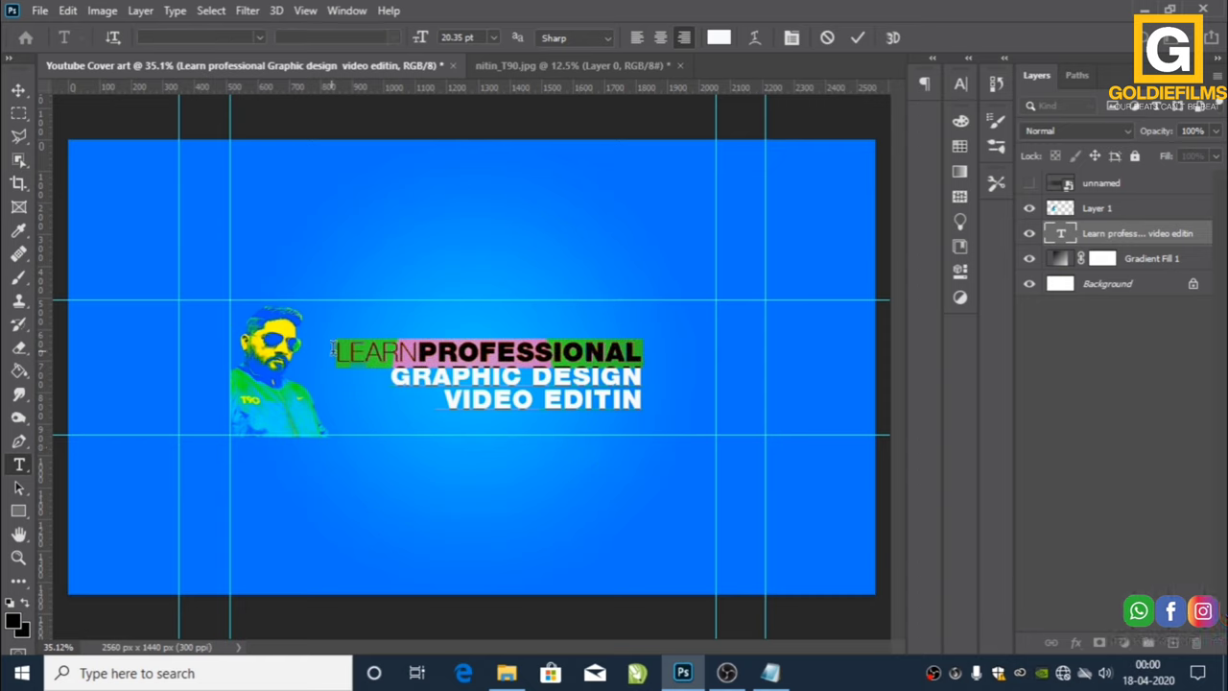
left_click(719, 38)
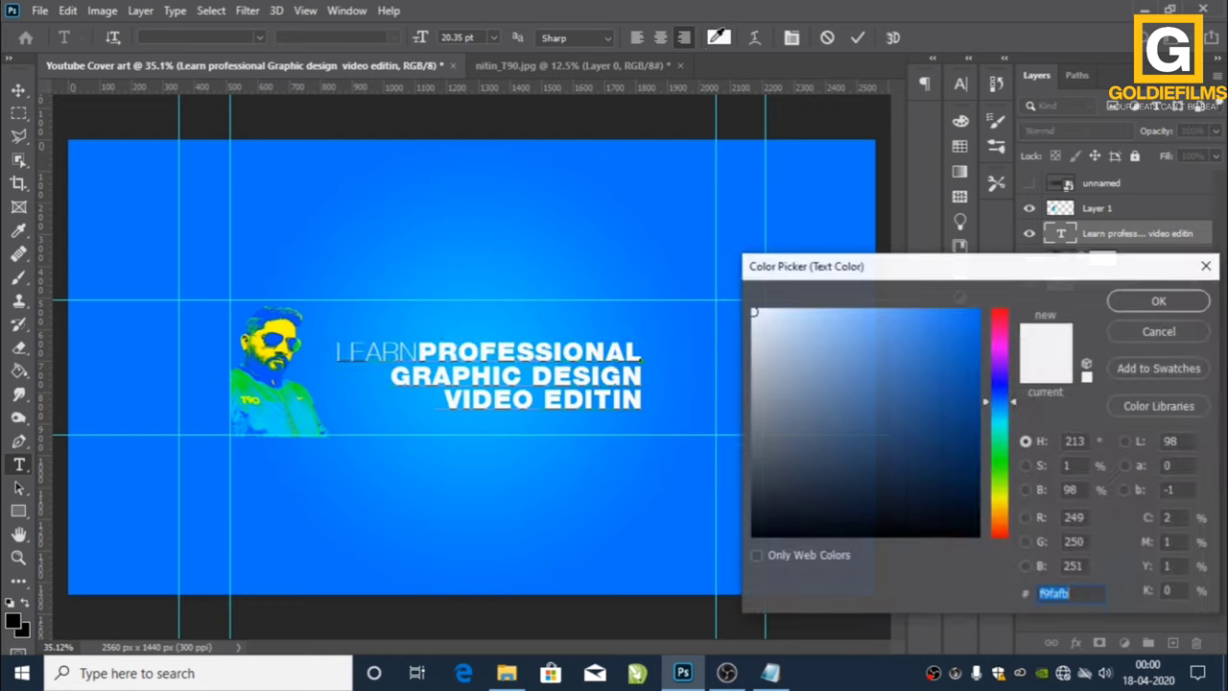
left_click(287, 325)
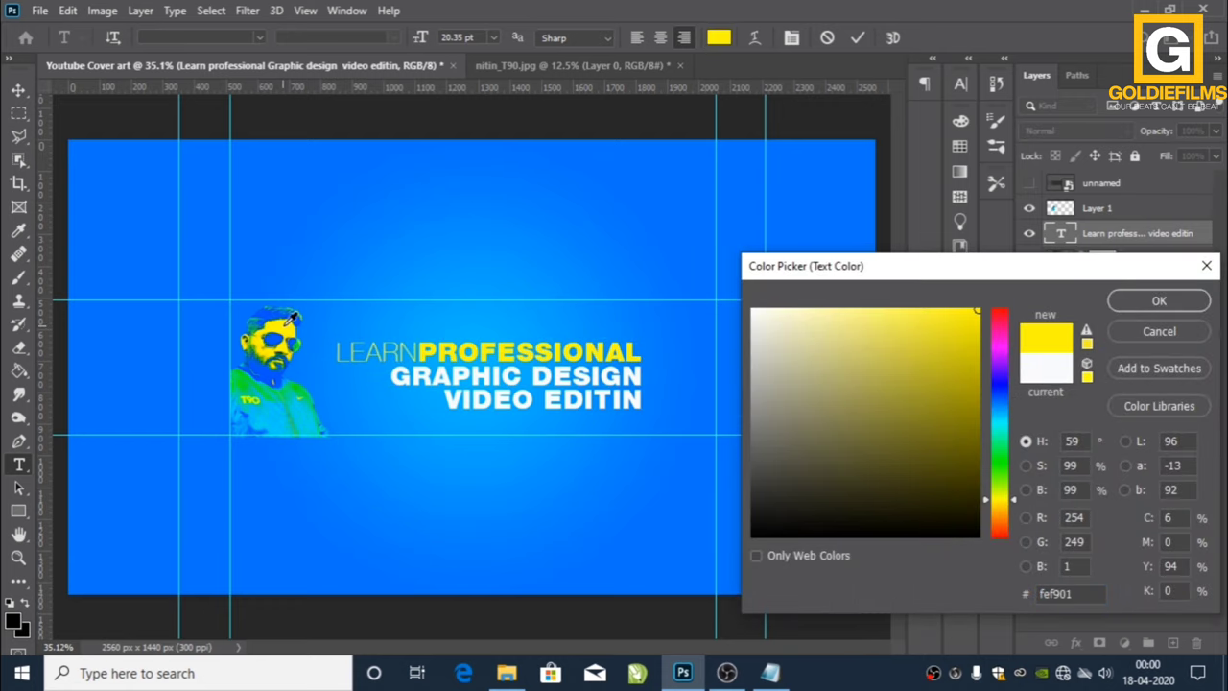
left_click(1147, 300)
left_click(18, 89)
left_click(440, 558)
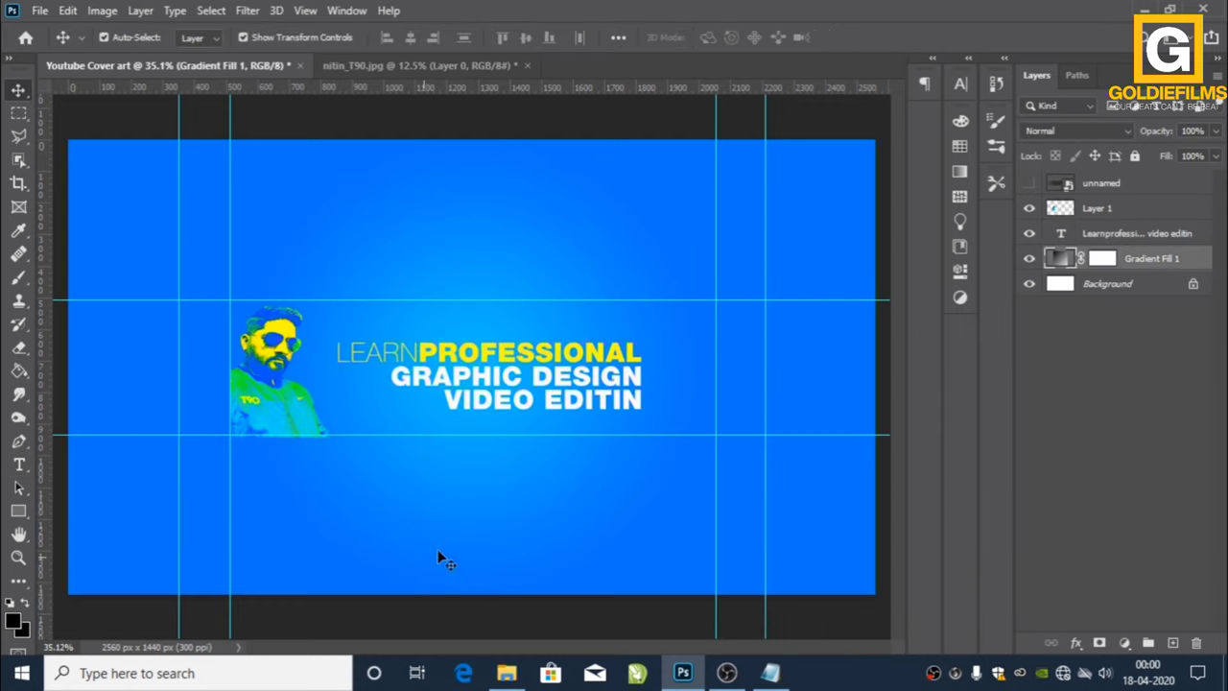
left_click_drag(517, 380, 495, 381)
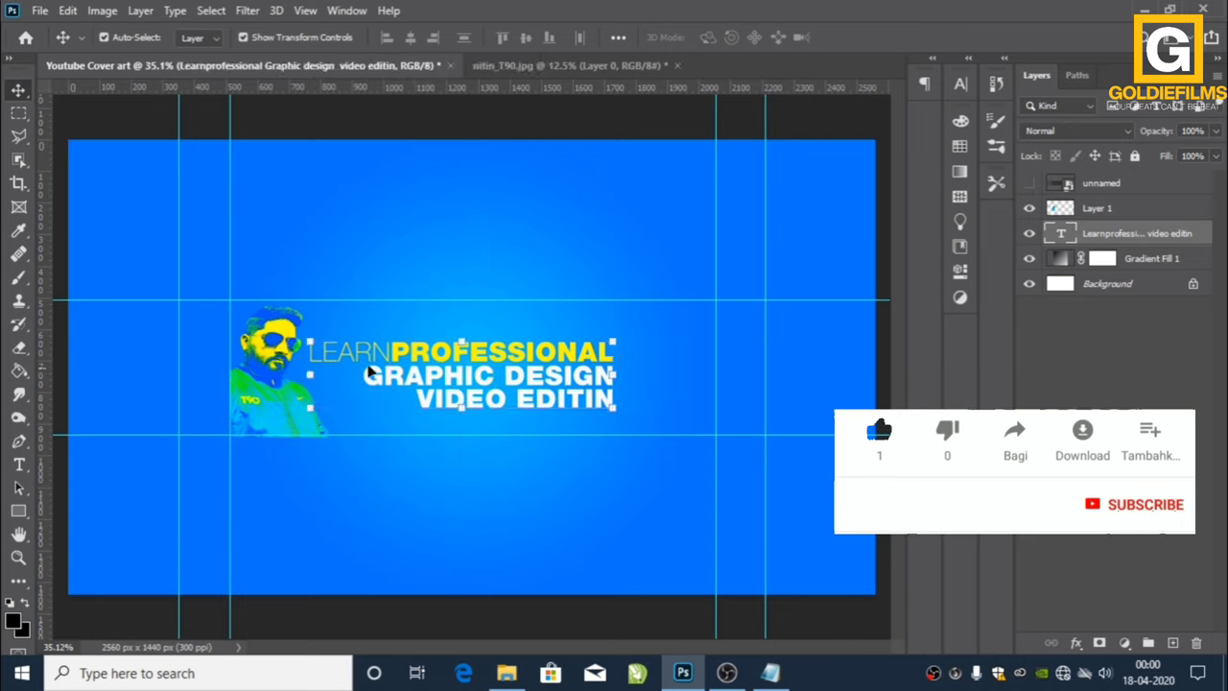
- Shrink the LEARNPROFESSIONAL line to 17.35 pt
key("t")
mouse_move(360, 353)
left_mouse_down()
mouse_move(309, 353)
mouse_move(686, 279)
left_mouse_up()
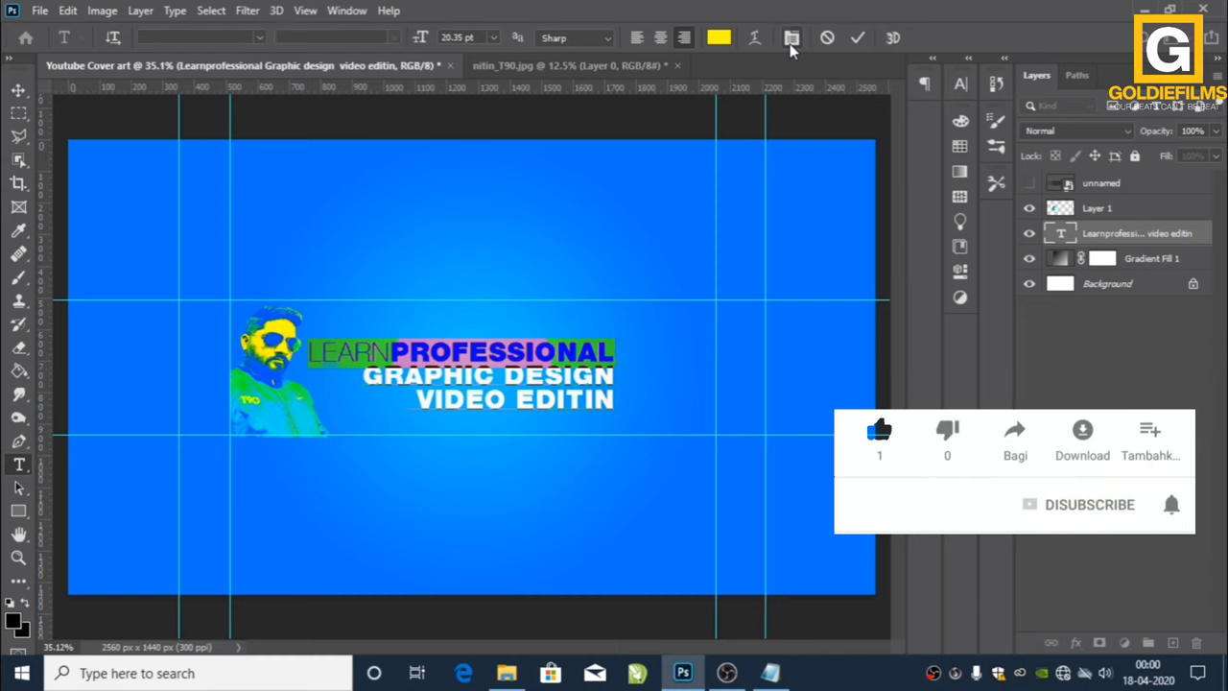
left_click(791, 38)
left_click_drag(791, 131, 790, 134)
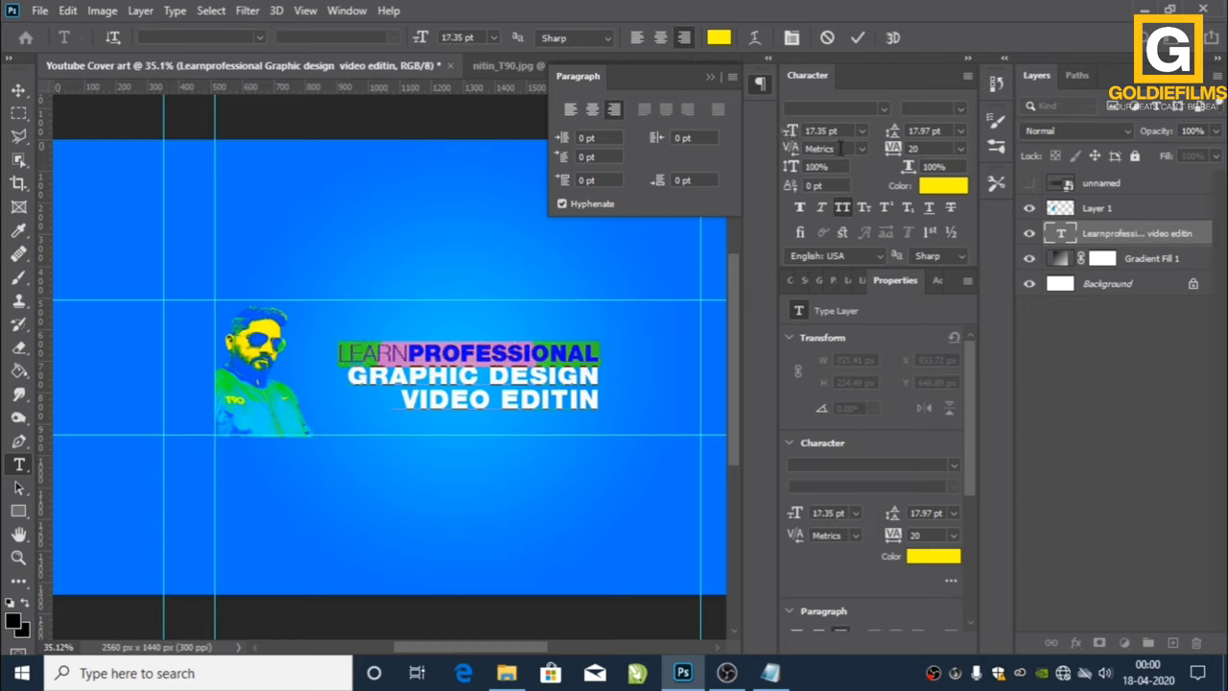
left_click(993, 54)
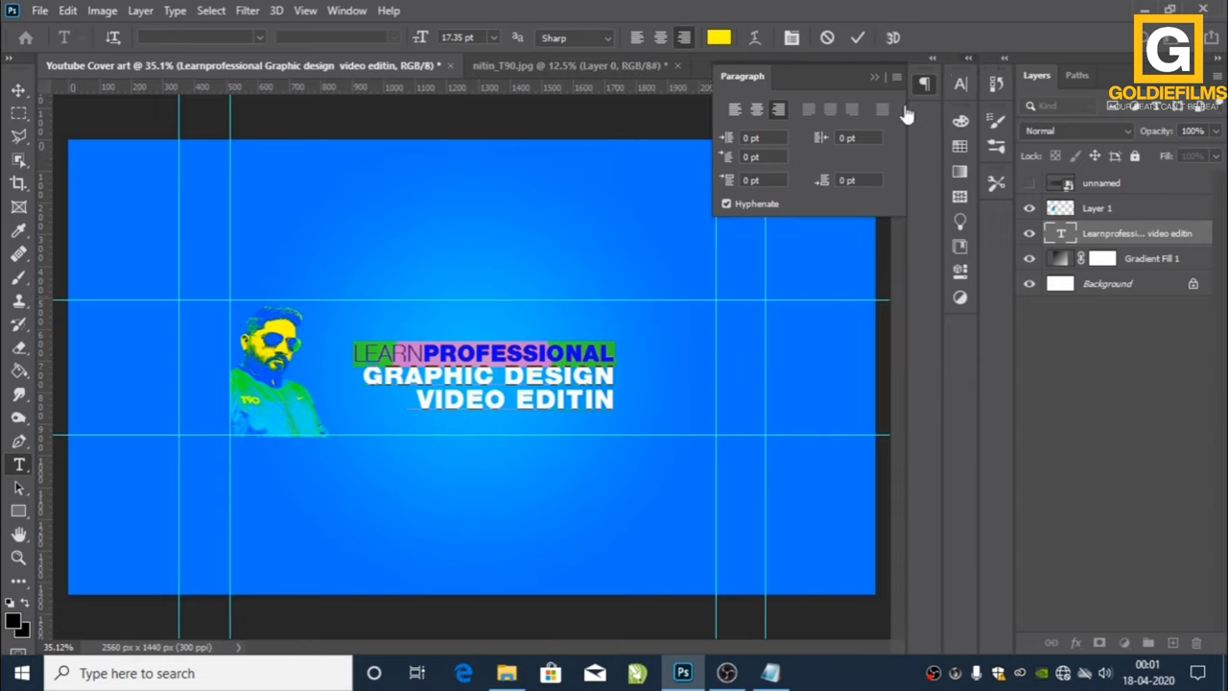
left_click(19, 90)
- Centre-align the headline and move it left beside the portrait, nudged slightly up
left_click(442, 518)
left_click(485, 390)
left_click(756, 109)
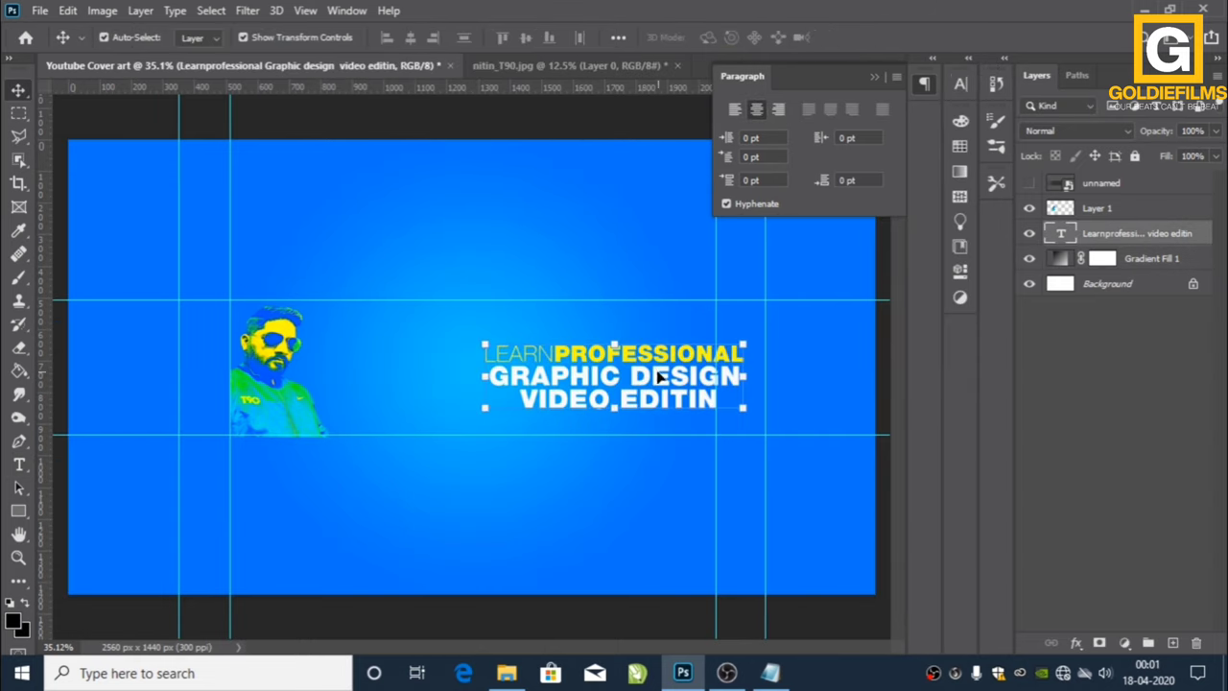
left_click_drag(660, 378, 476, 384)
left_click(727, 519)
left_click(635, 585)
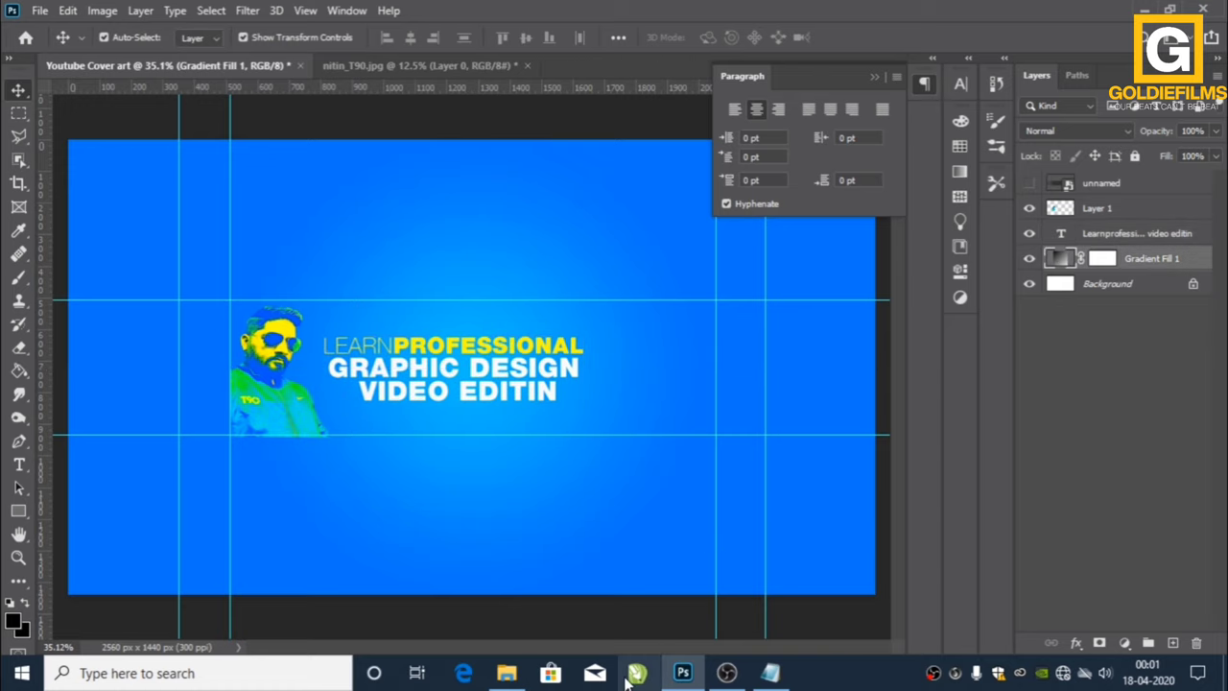
- Place goldiefilms_newlogo01 from the goldiee folder and scale it down beside the headline
left_click(507, 673)
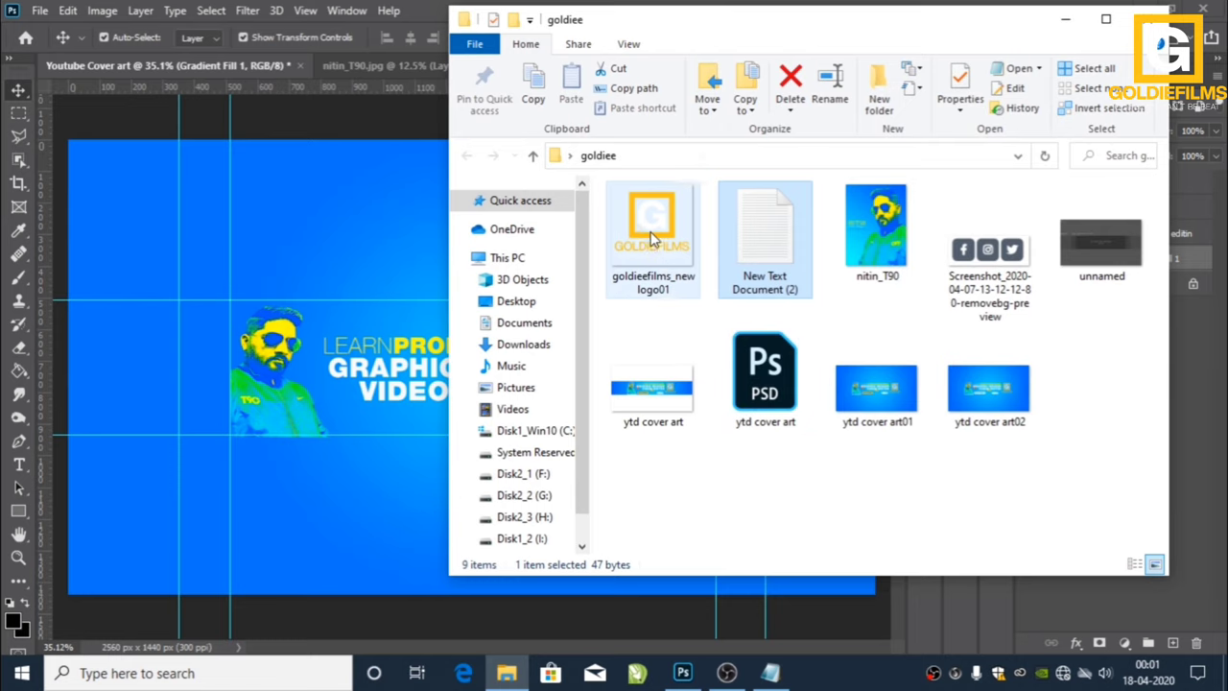
left_click_drag(652, 230, 380, 523)
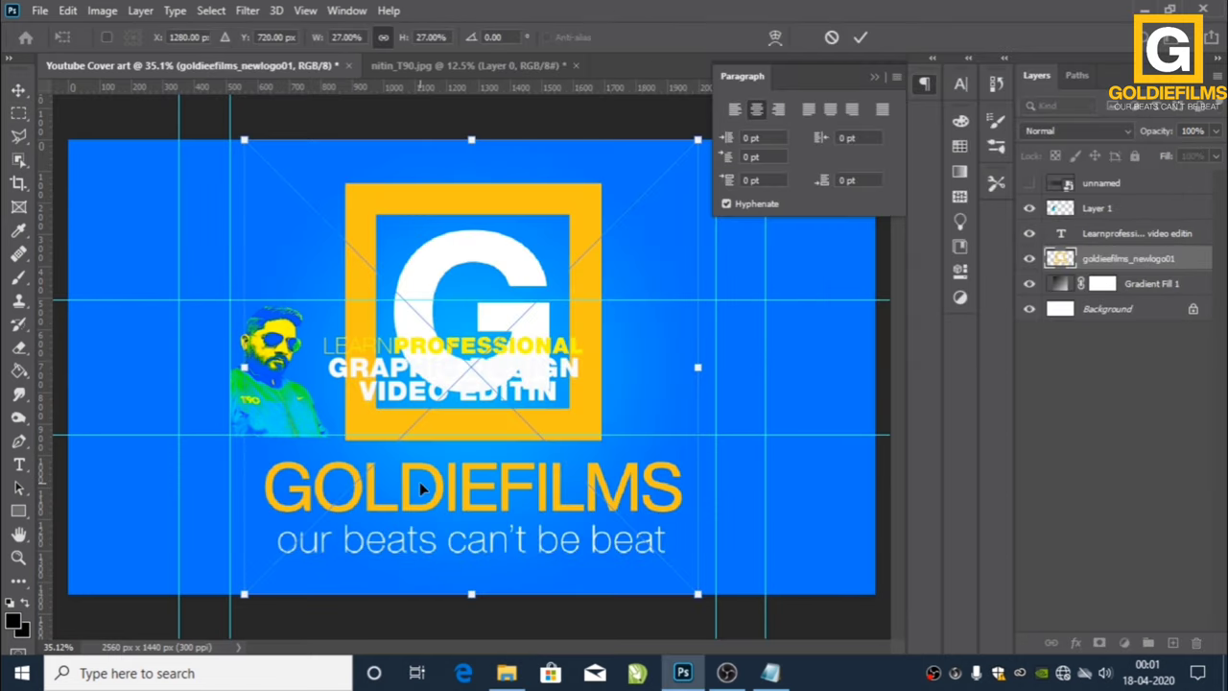
left_click_drag(245, 139, 583, 524)
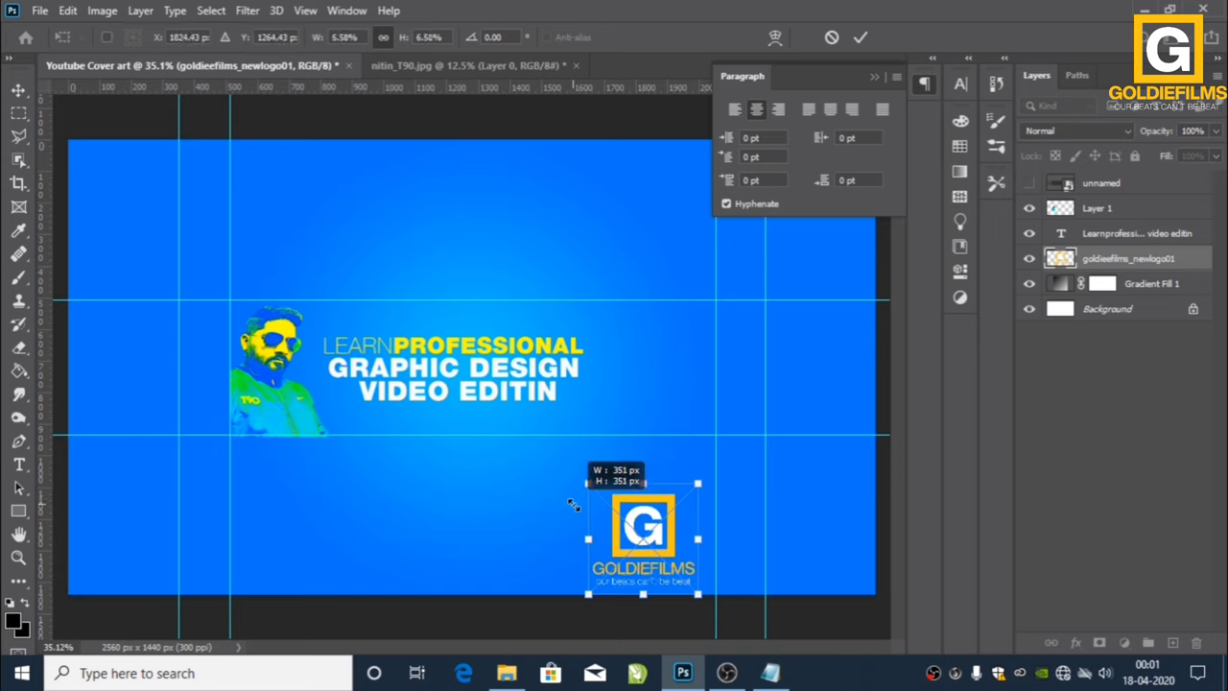
left_click_drag(660, 554, 665, 385)
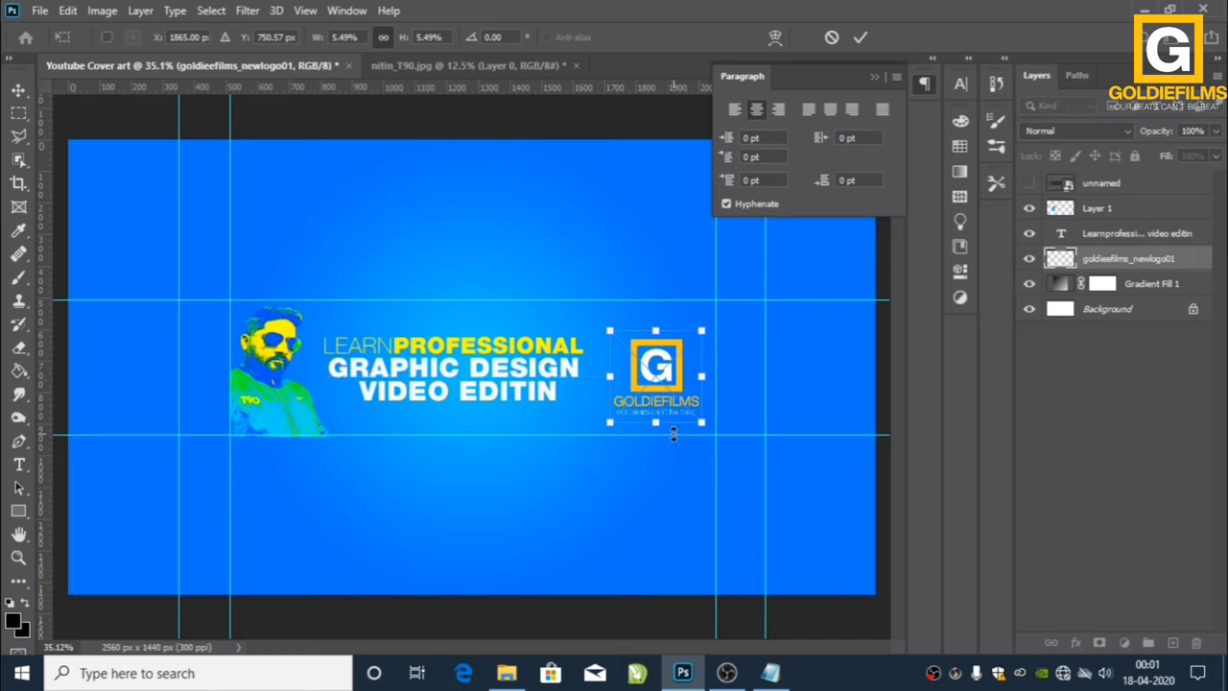
left_click_drag(703, 330, 718, 314)
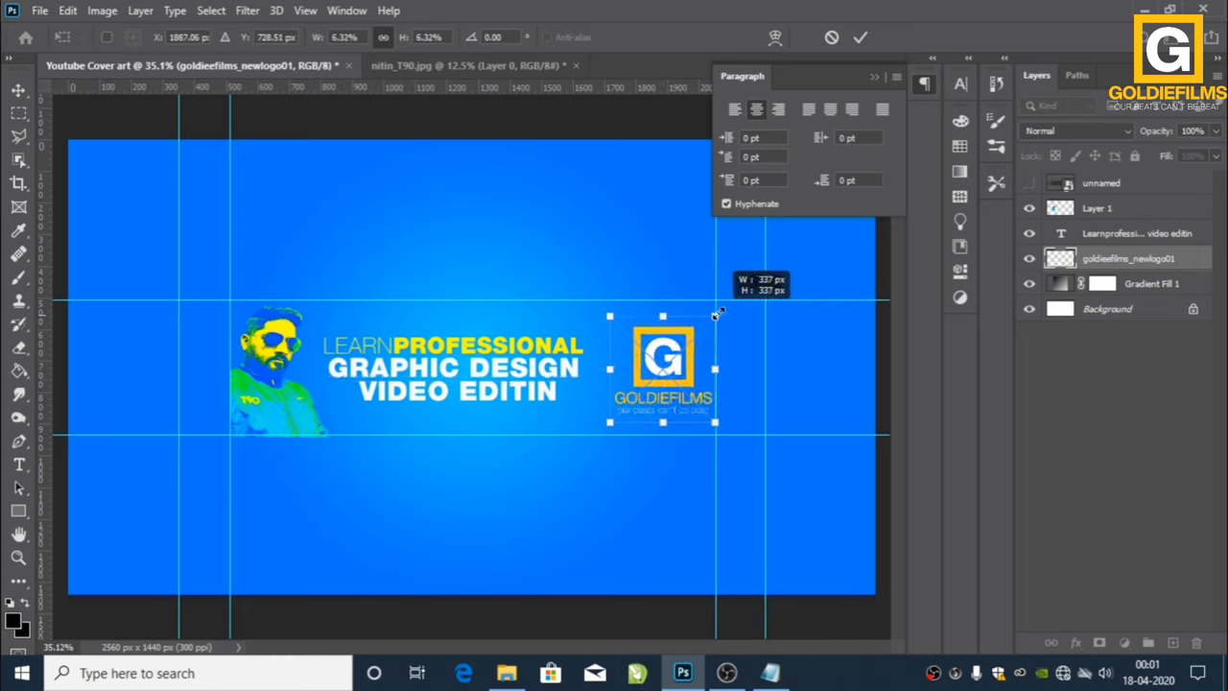
left_click_drag(610, 316, 587, 308)
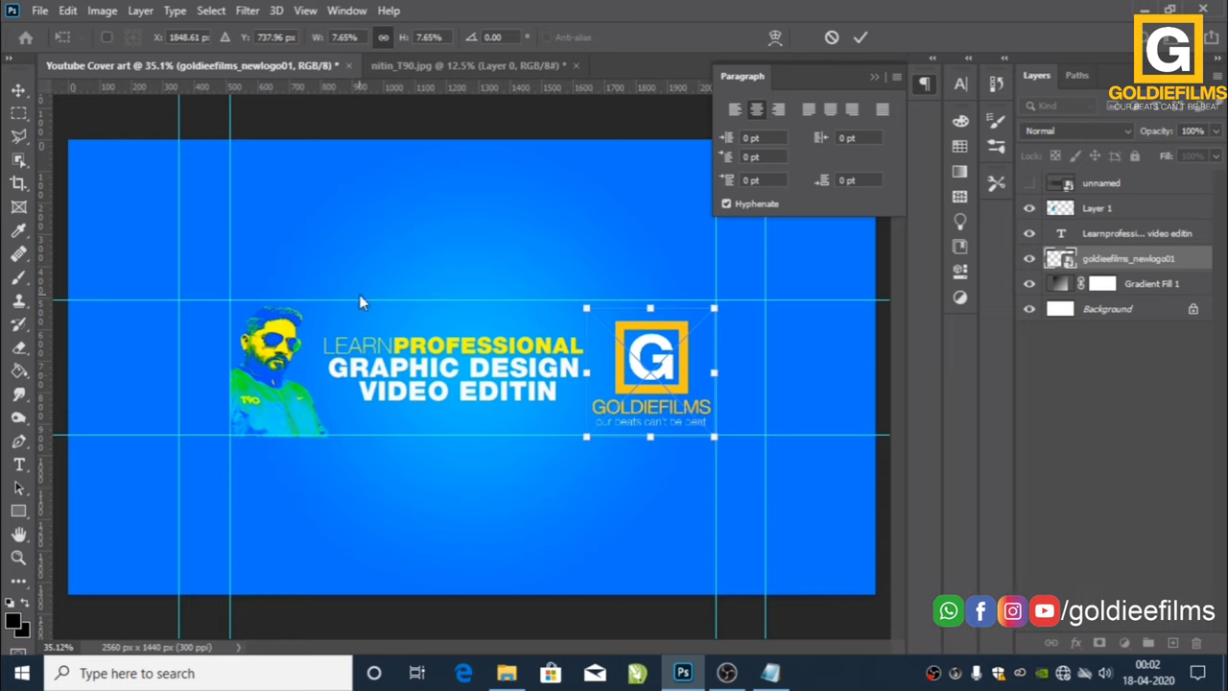
key("Return")
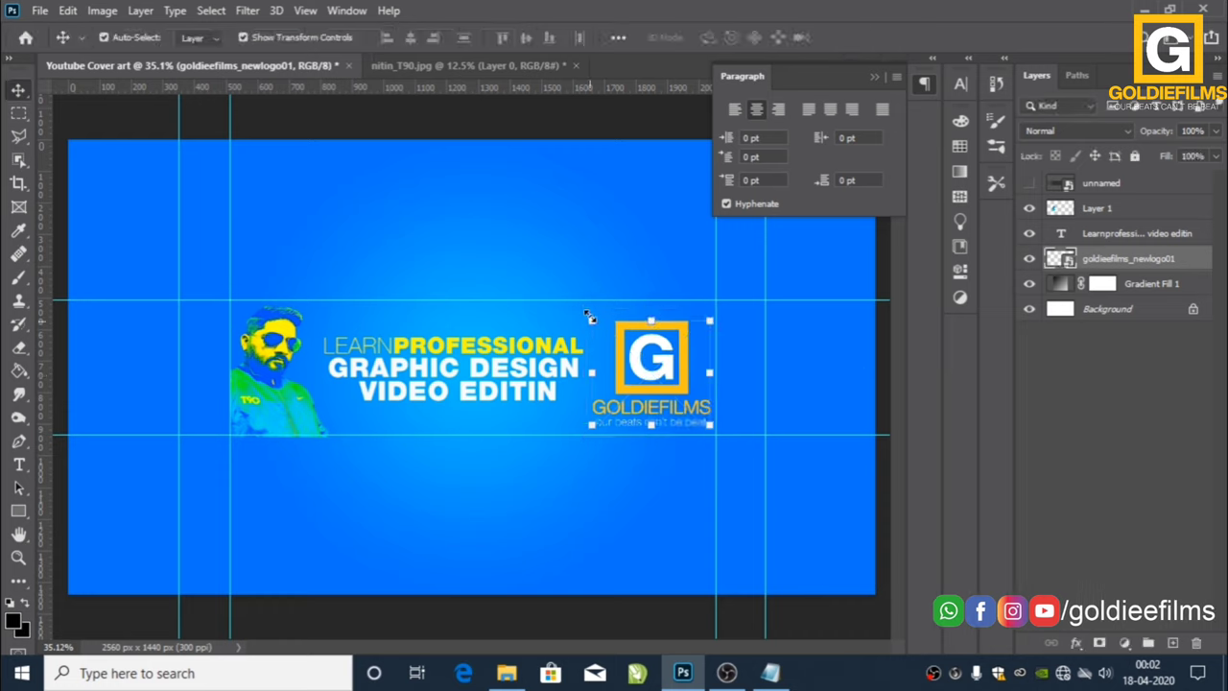
- Fine-tune the logo's size and position right of the headline and apply the transform
left_click_drag(590, 318, 578, 305)
left_click_drag(576, 419, 611, 419)
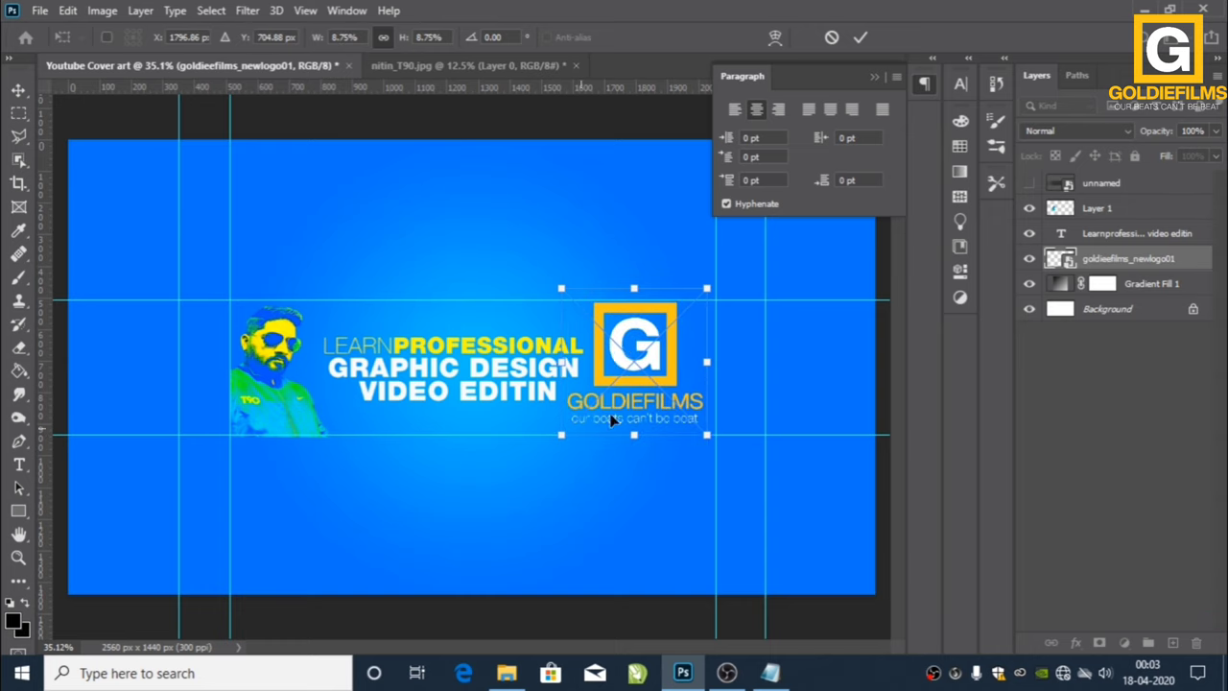
left_click_drag(634, 353, 642, 360)
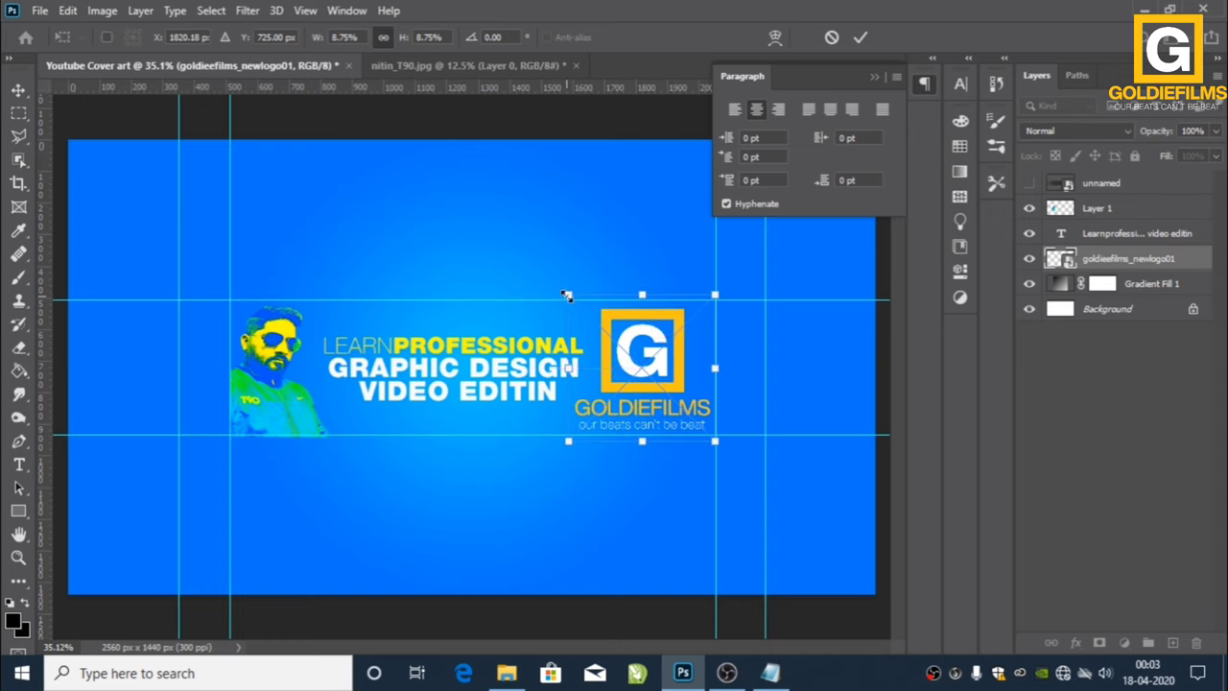
left_click_drag(567, 295, 584, 305)
left_click_drag(652, 359, 653, 363)
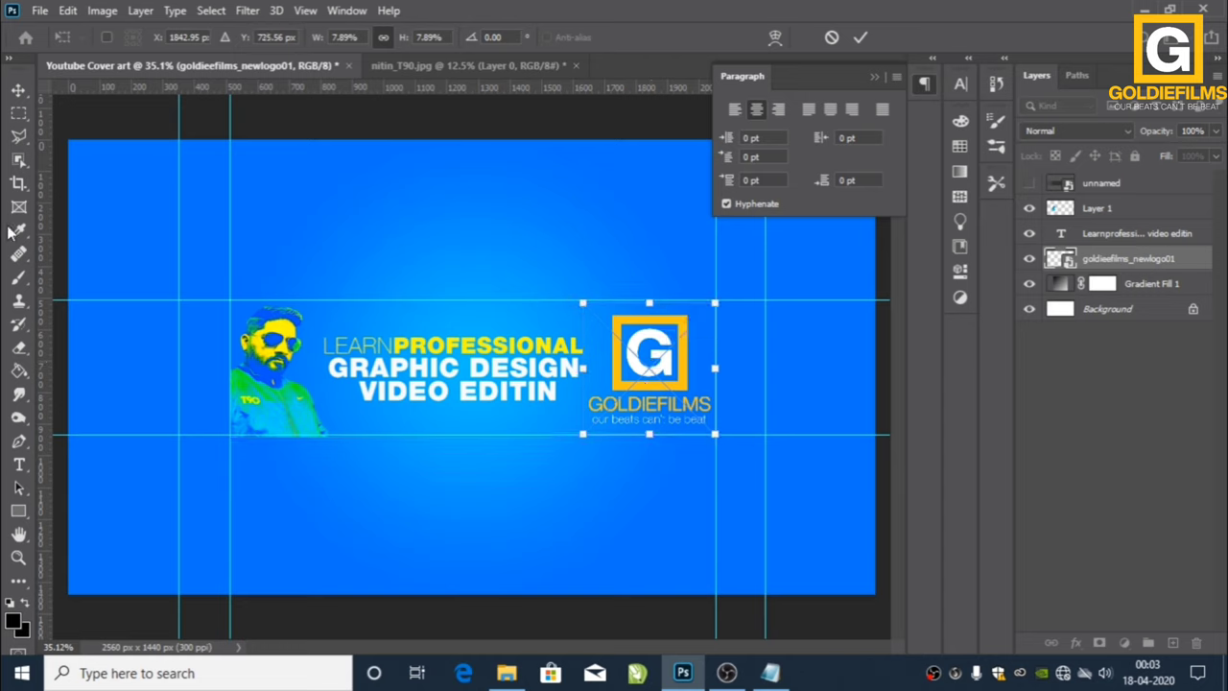
left_click(19, 90)
left_click(283, 427)
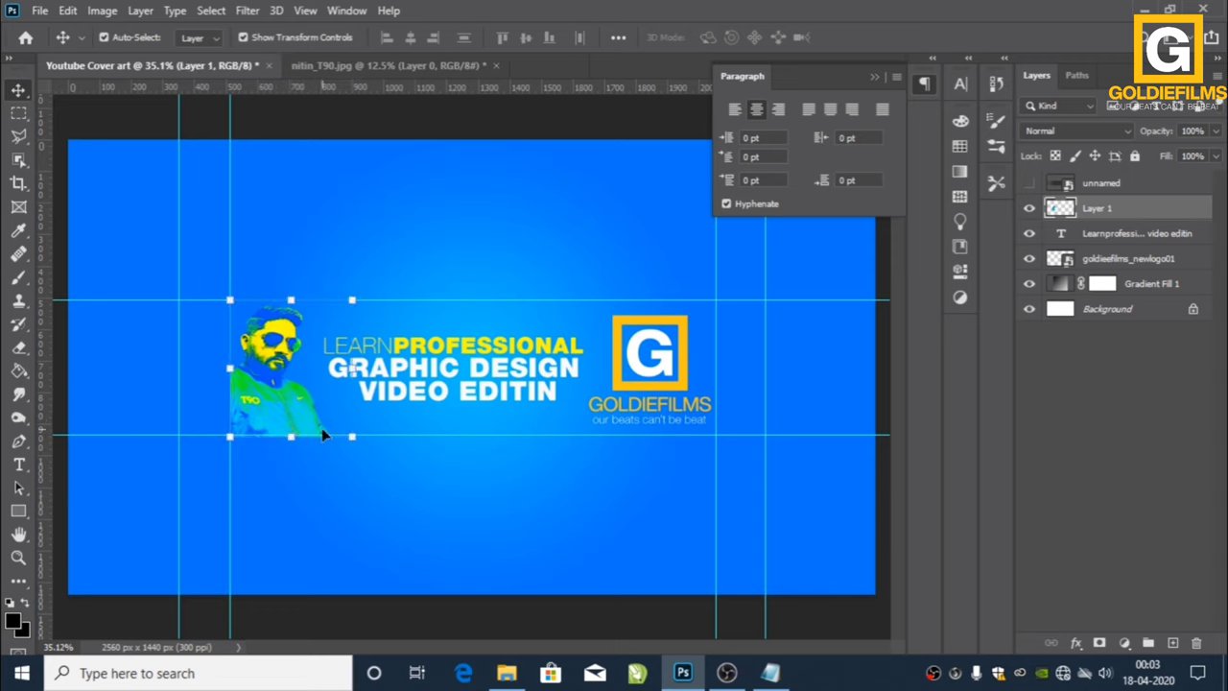
- Nudge the portrait up a couple of pixels
left_click_drag(321, 428, 322, 427)
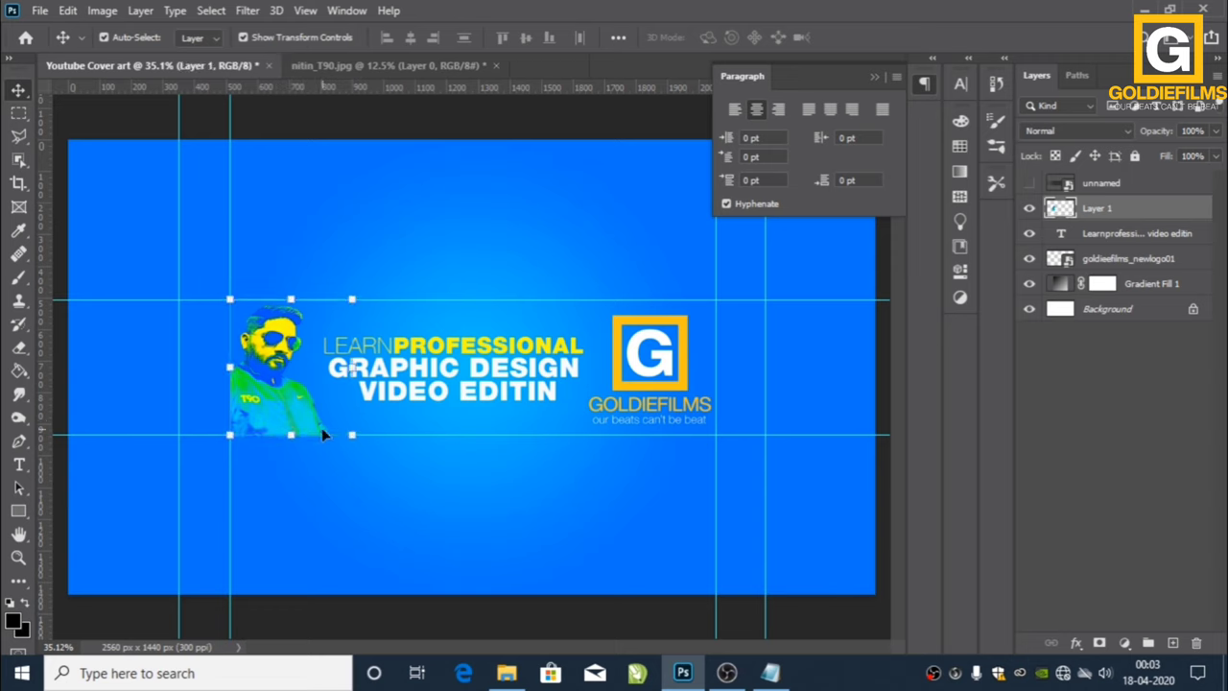
key("Up")
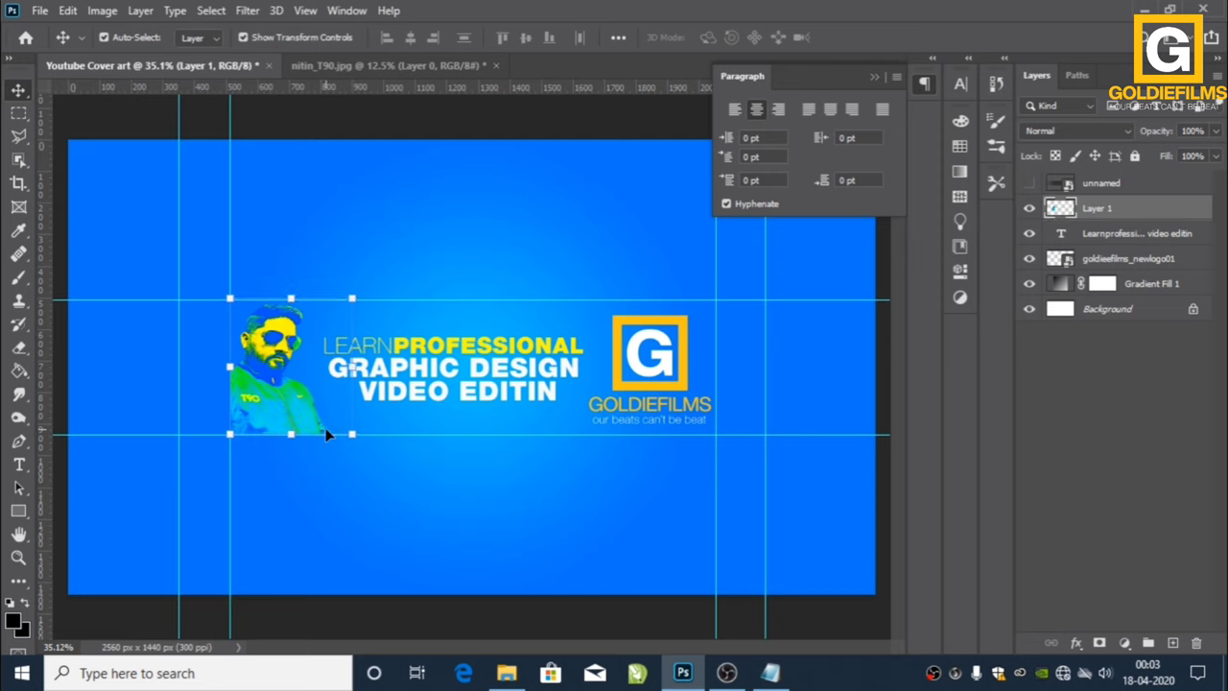
left_click(377, 519)
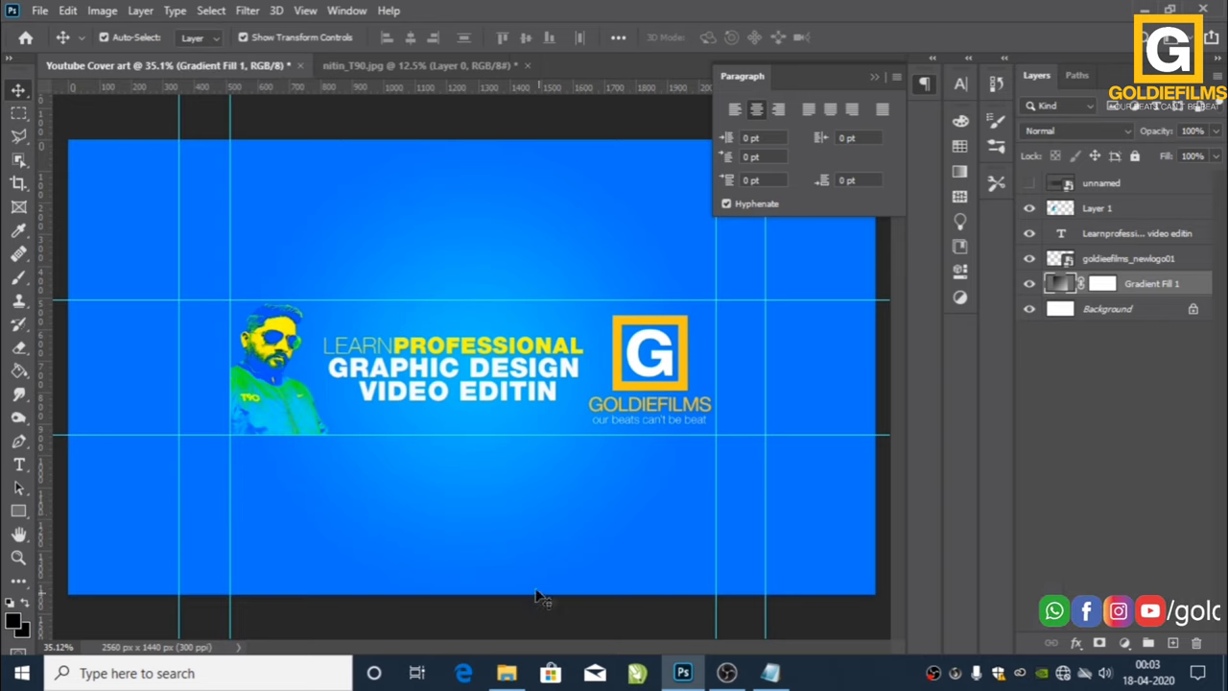
- Nudge the headline up and fine-tune its horizontal position between portrait and logo
key("shift+Up")
key("shift+Up")
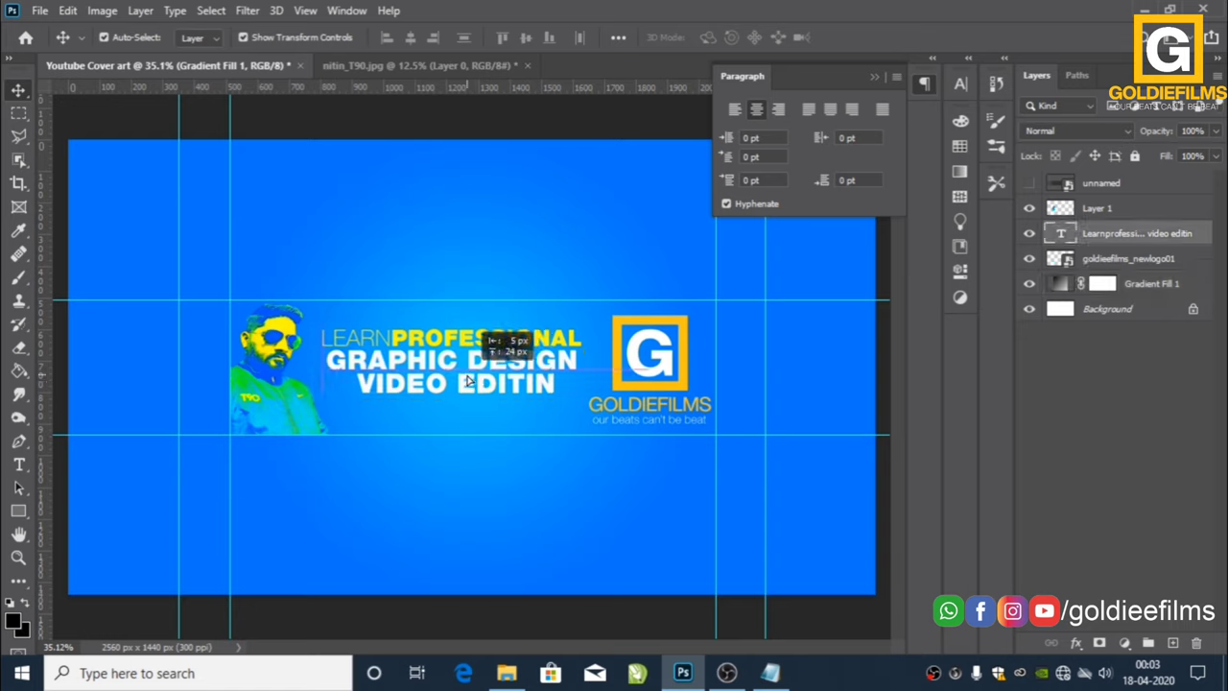
left_click(461, 377)
left_click_drag(449, 375, 454, 369)
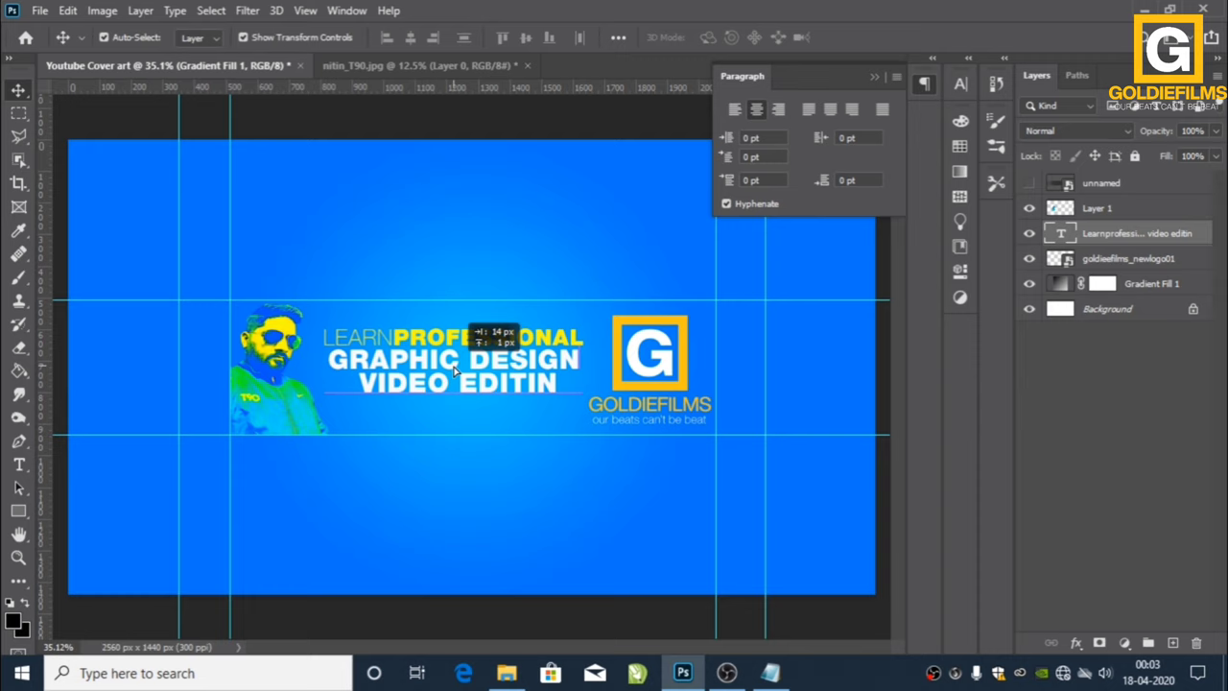
key("Left")
key("Left")
key("Left")
key("Left")
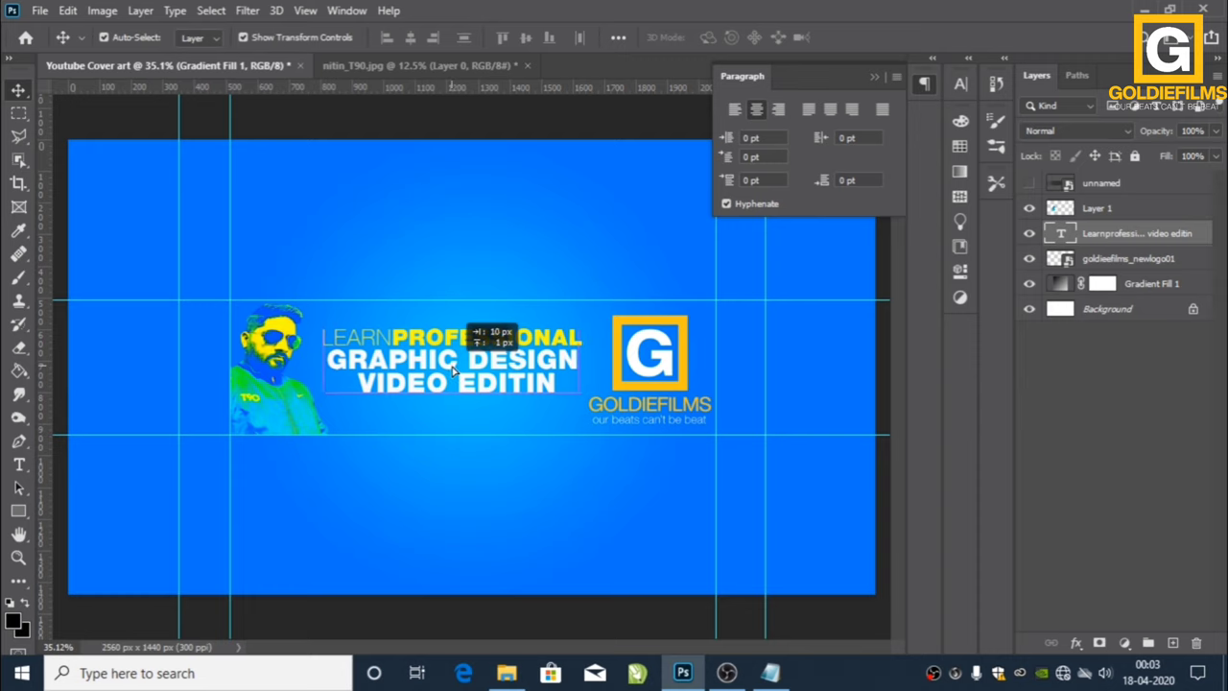
left_click(495, 516)
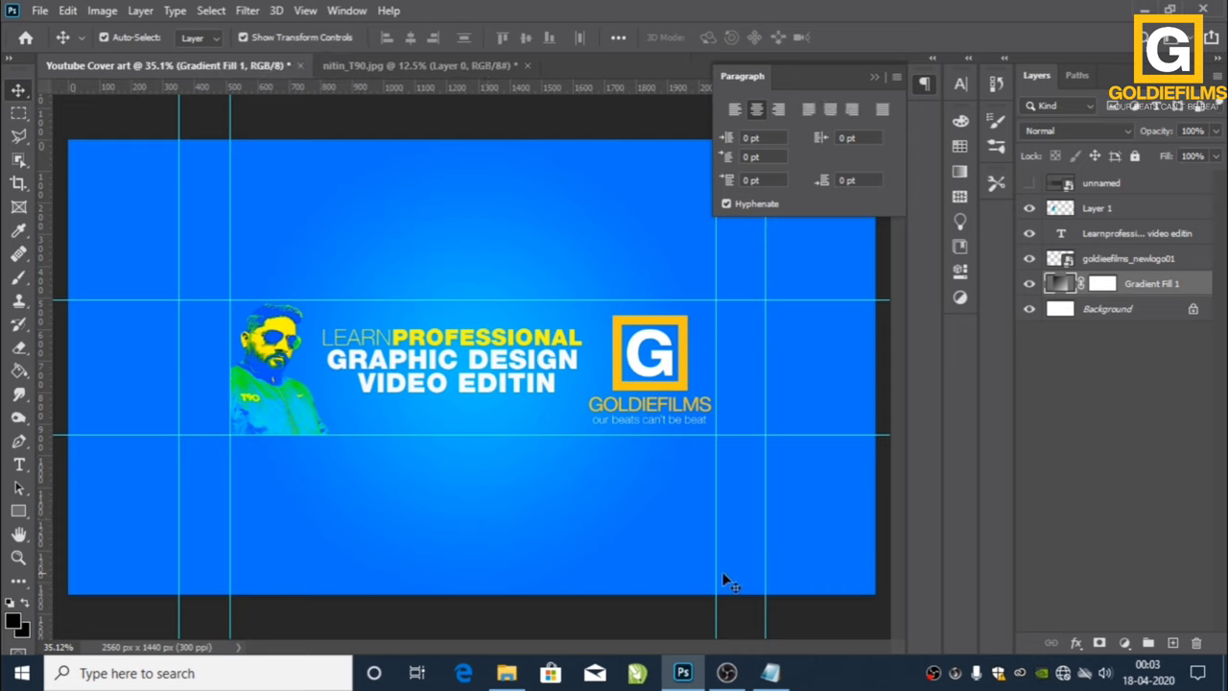
left_click(18, 466)
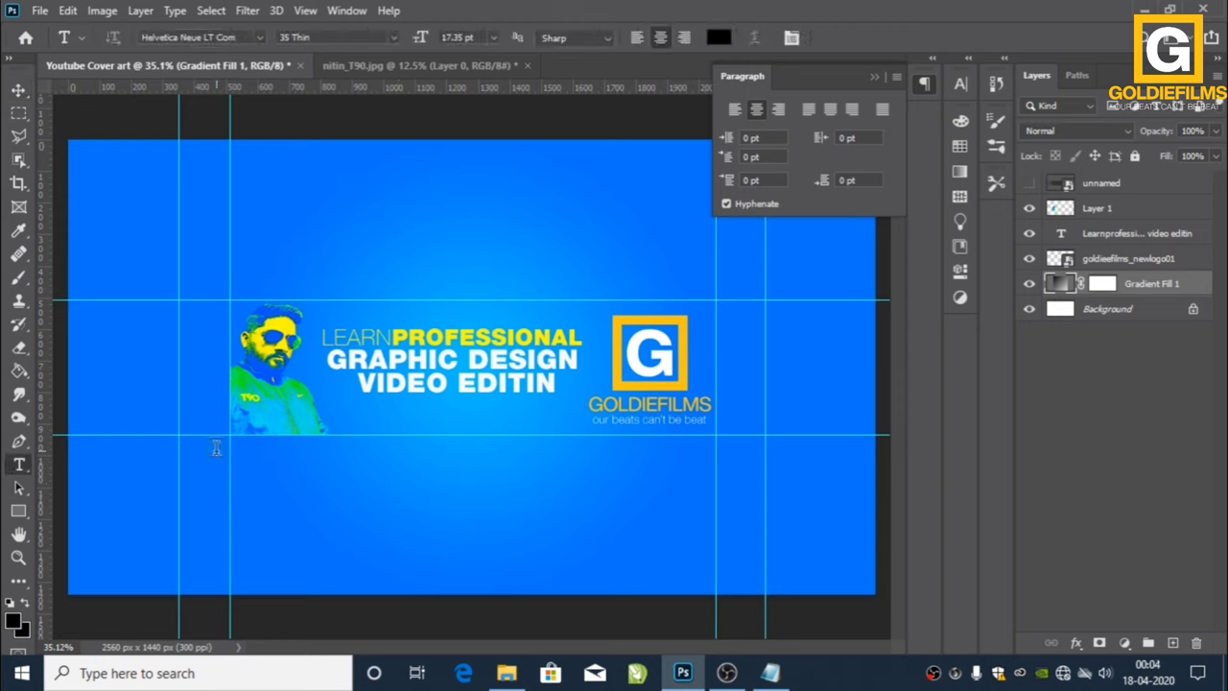
- Add the creator's name as a small text line below VIDEO EDITIN, right of the photo
left_click(352, 423)
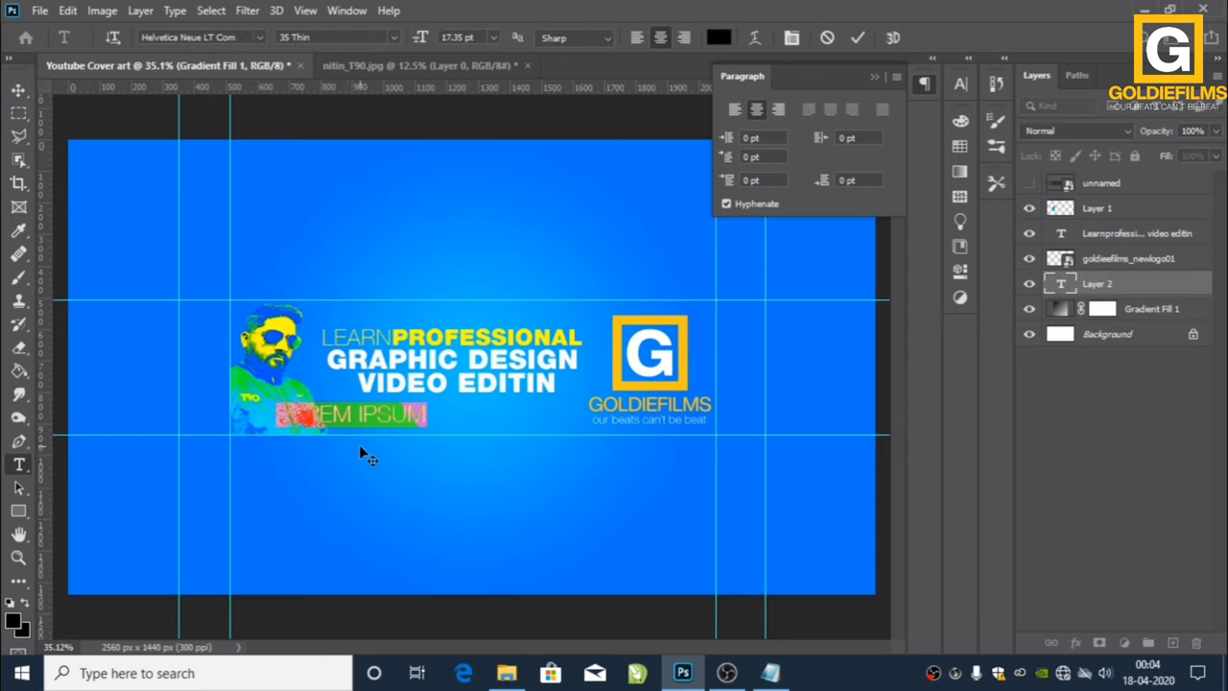
type("NITIN PANDEY")
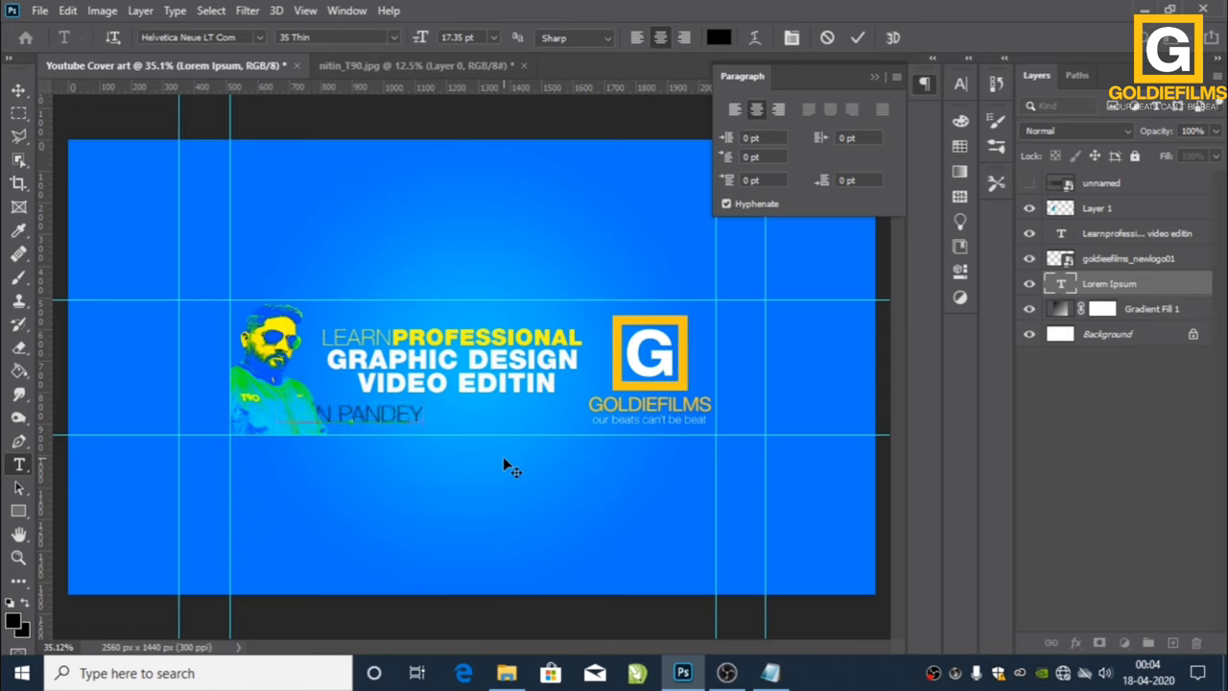
left_click(16, 92)
left_click_drag(376, 419, 432, 420)
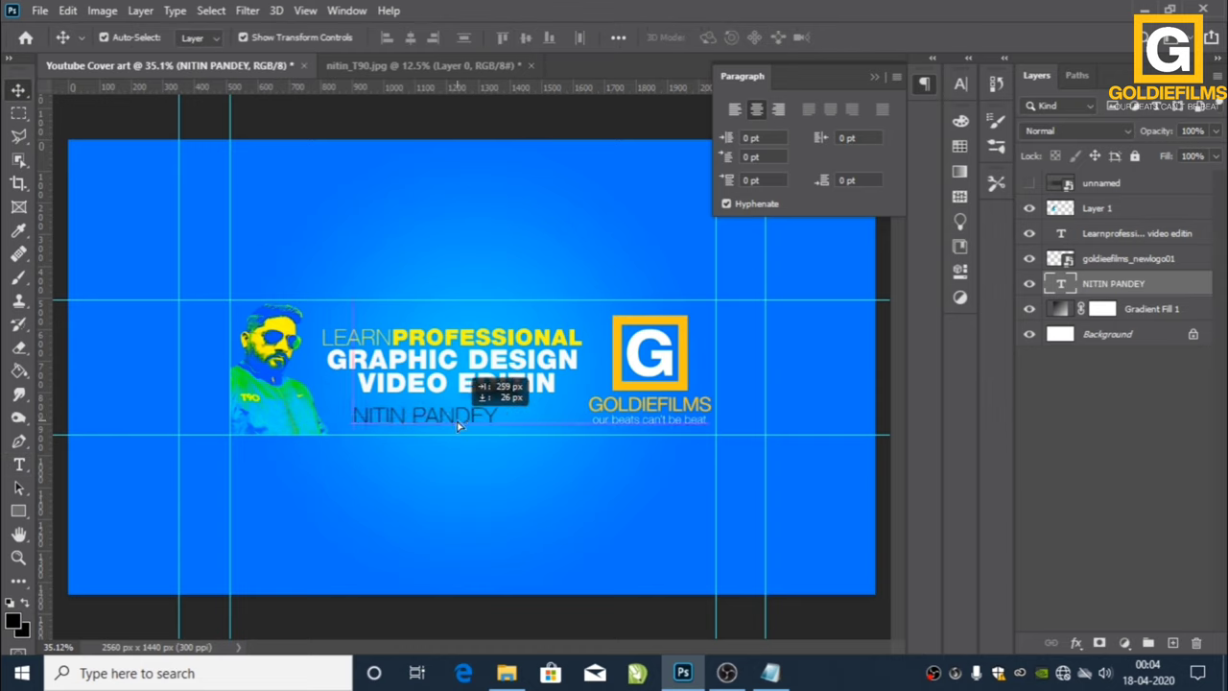
left_click_drag(336, 415, 393, 419)
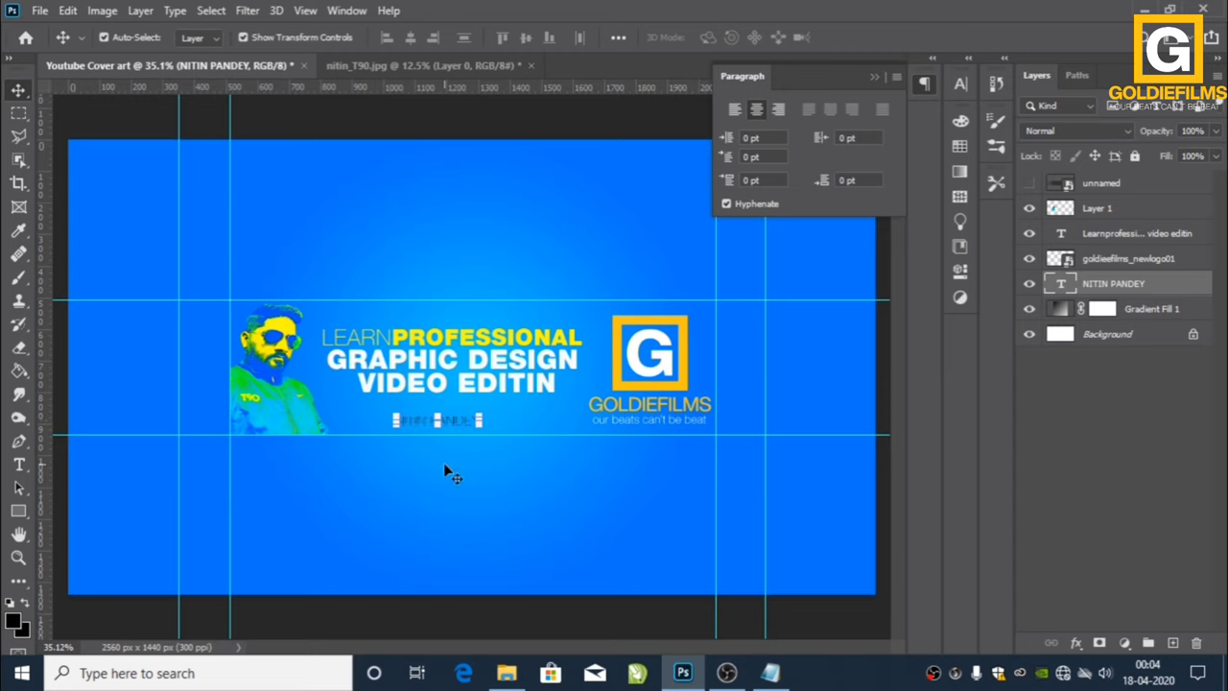
left_click_drag(393, 420, 391, 420)
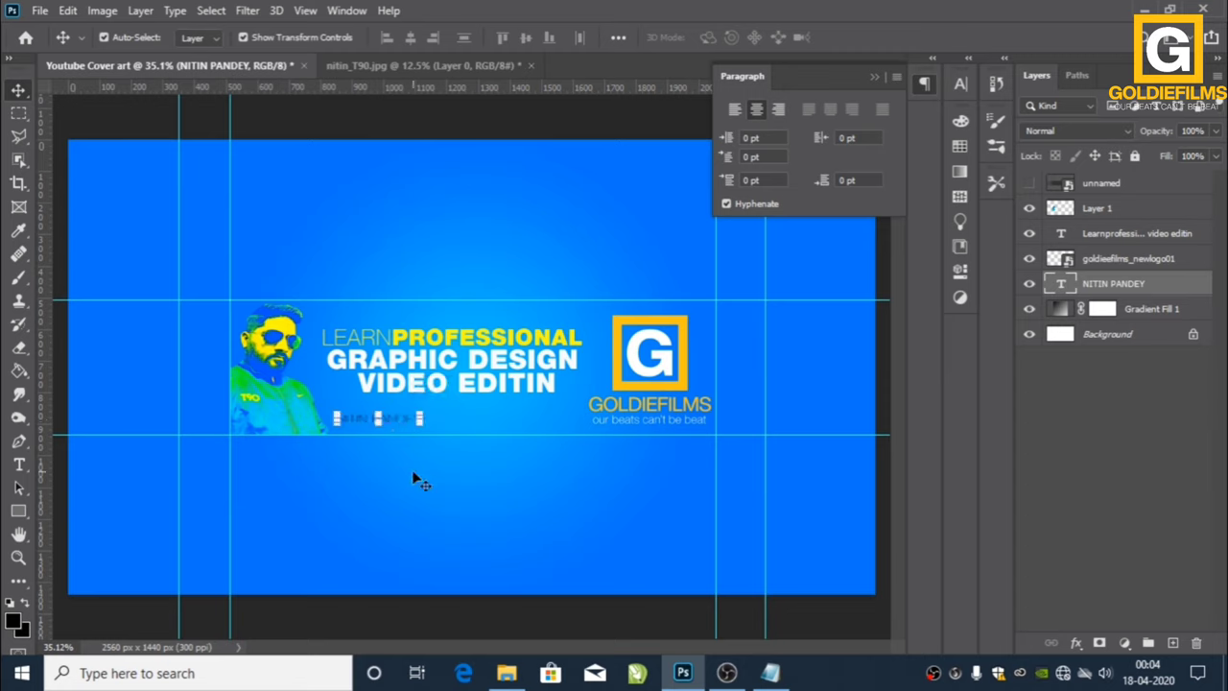
left_click(420, 482)
left_click(18, 514)
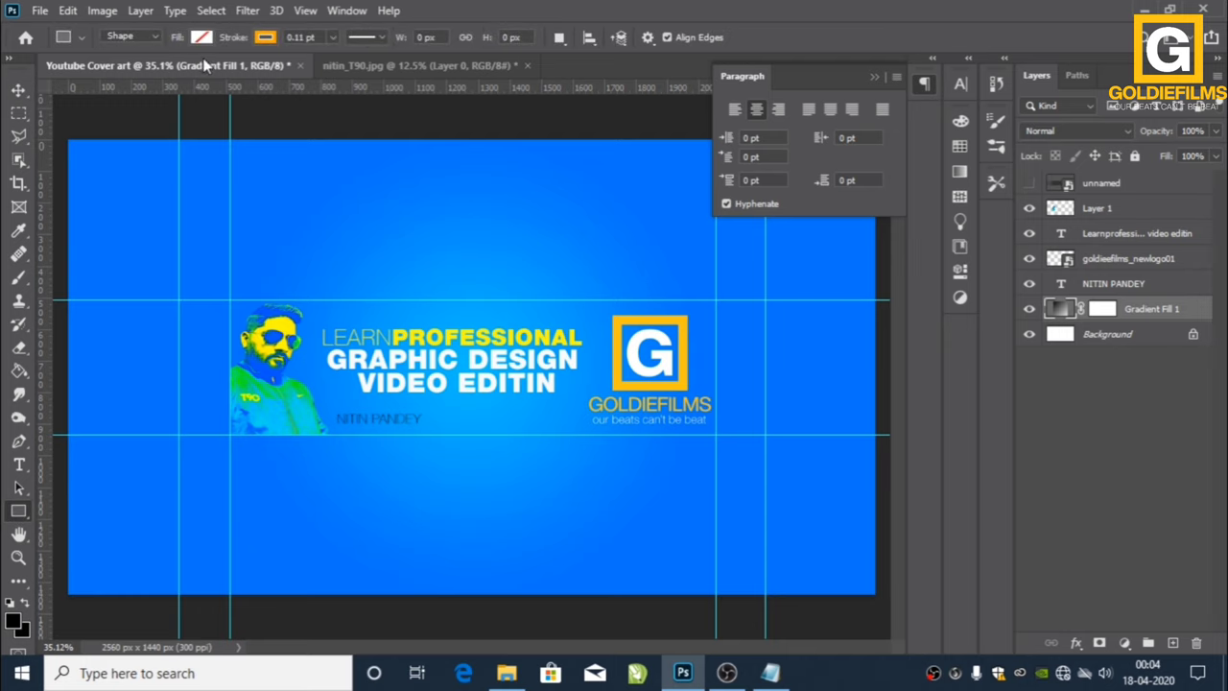
left_click(204, 38)
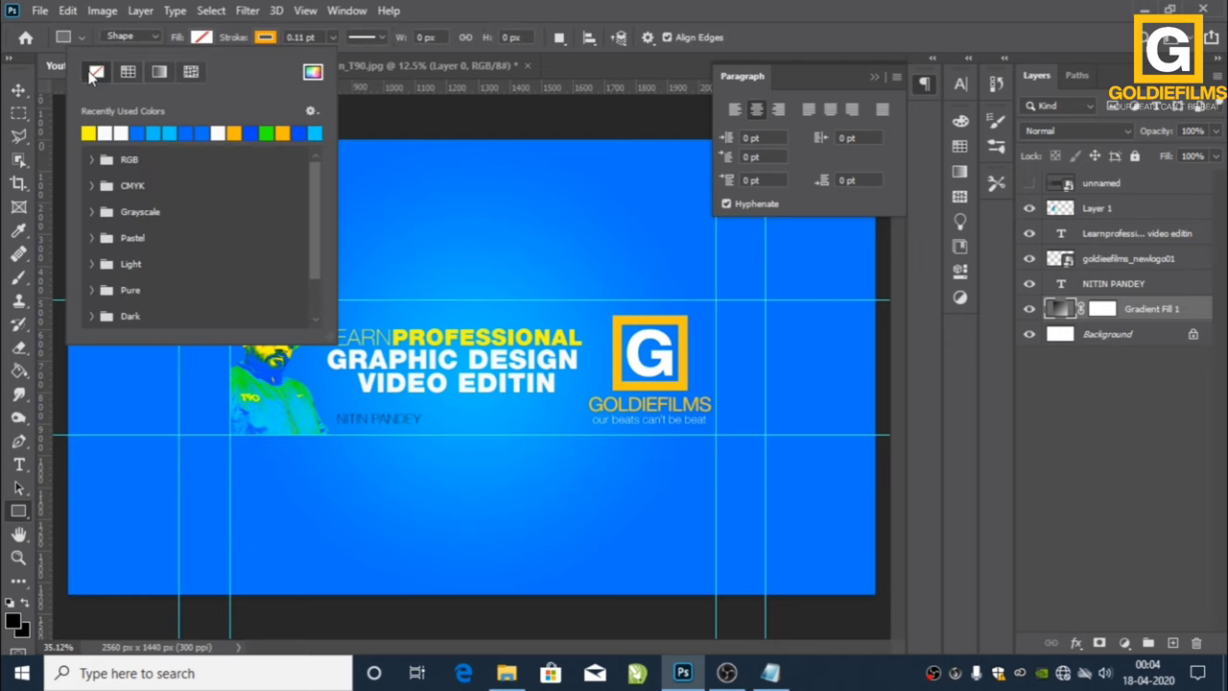
- Draw a white, stroke-free rectangle in the lower left with 25 px rounded corners
left_click(121, 132)
left_click(269, 41)
left_click(162, 76)
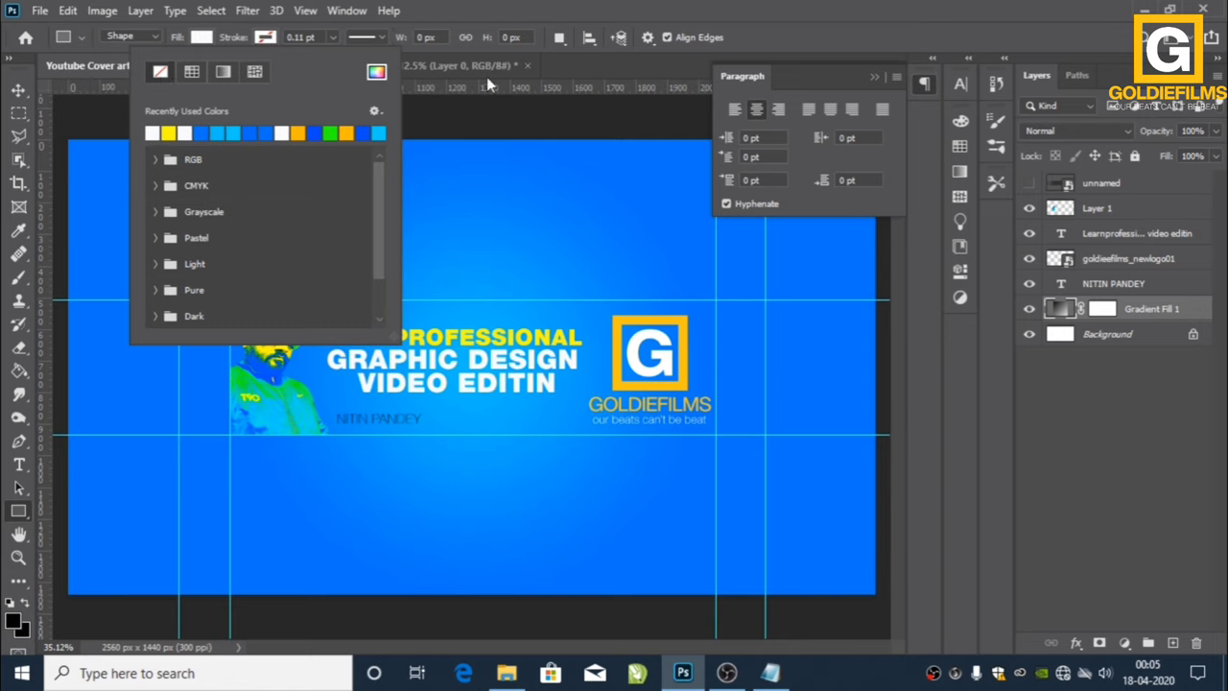
left_click(486, 77)
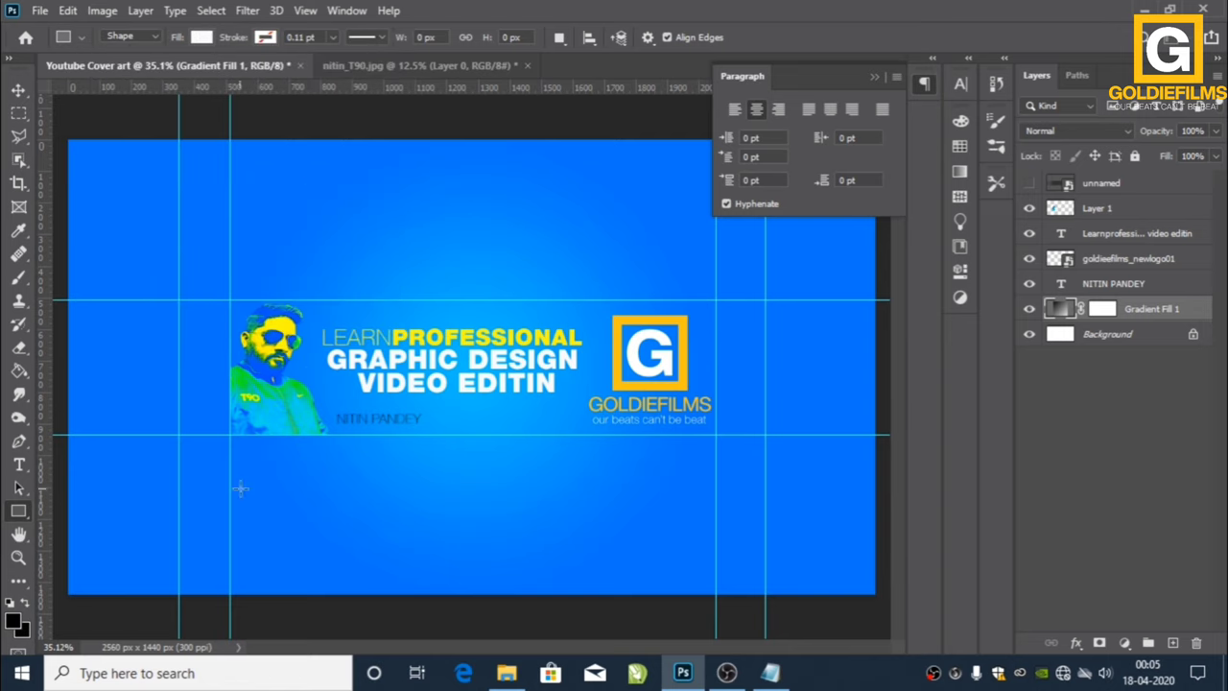
left_click_drag(254, 473, 348, 500)
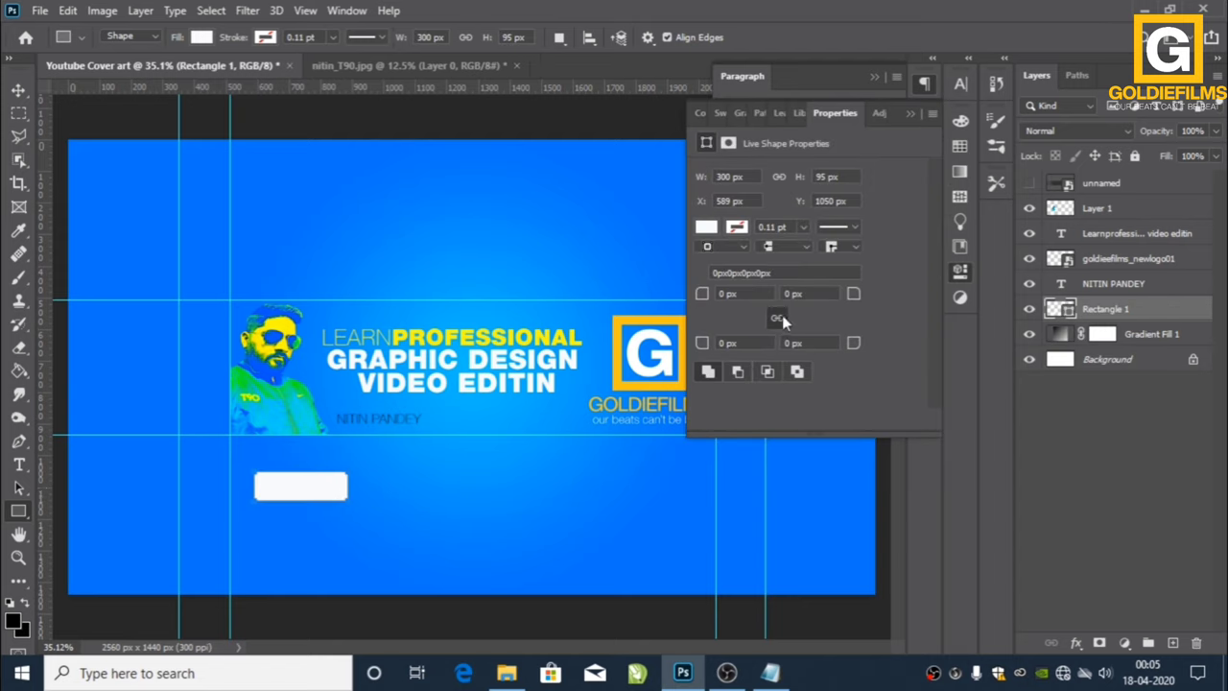
left_click(750, 299)
type("25")
left_click(802, 293)
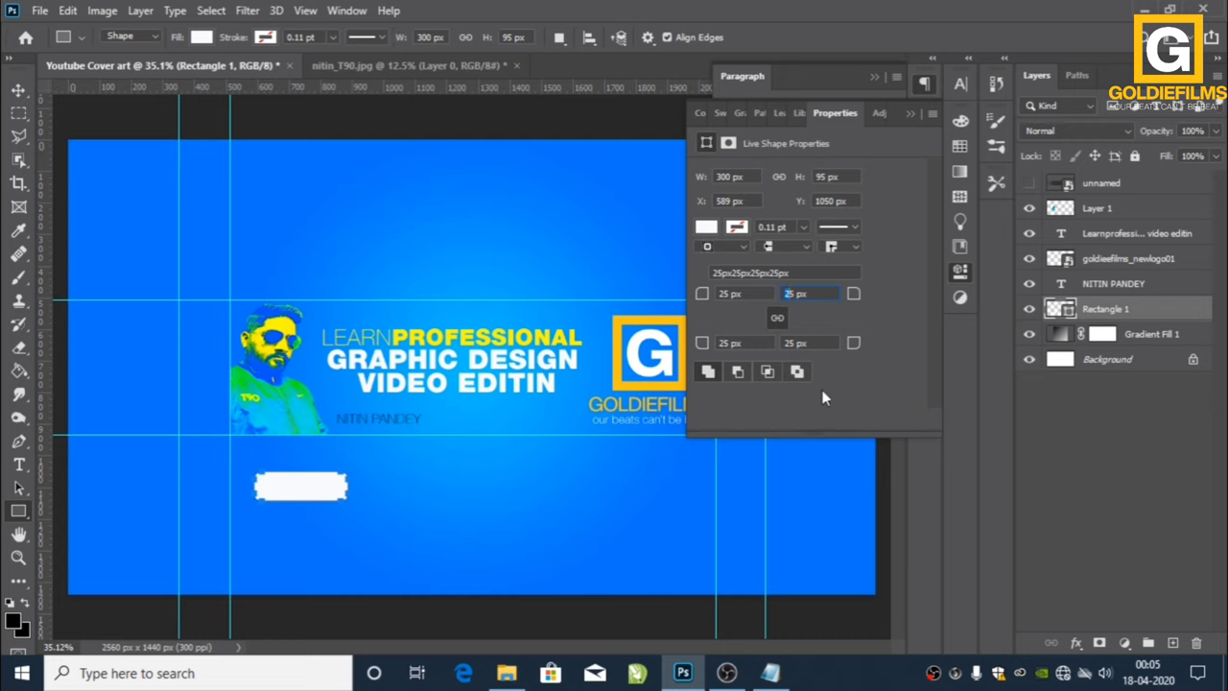
left_click(17, 92)
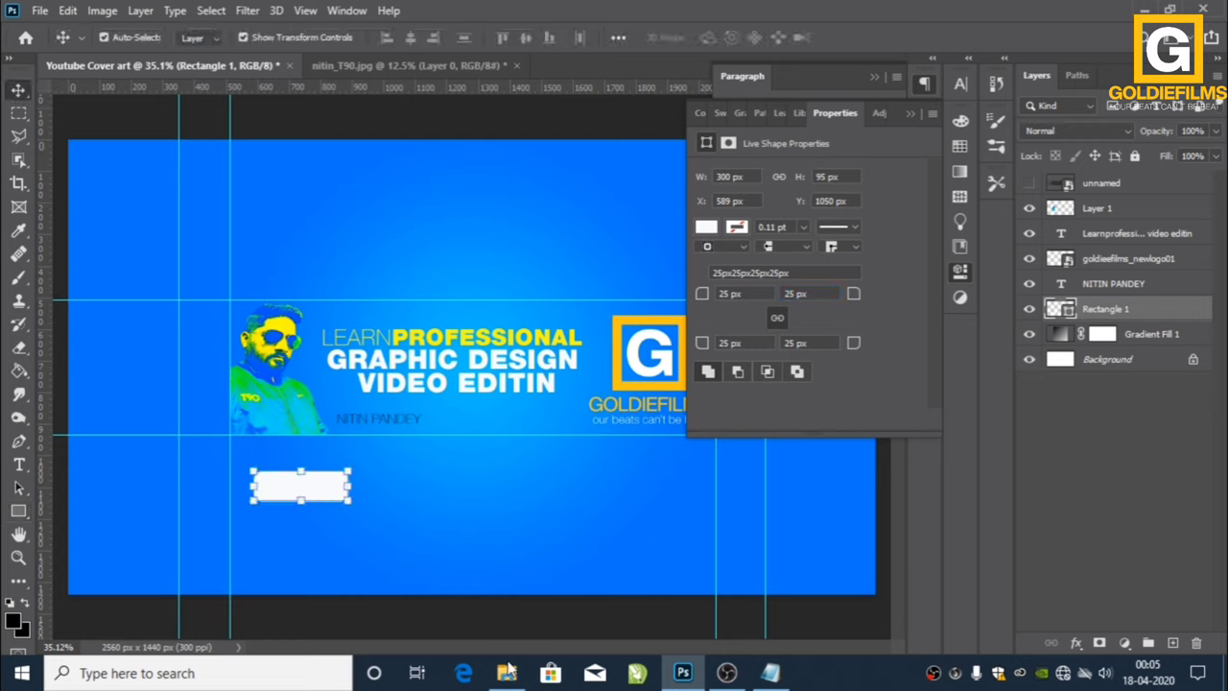
left_click(375, 537)
- Position the rounded white Rectangle 1 behind the name caption, nudging it with arrow keys
left_click(753, 278)
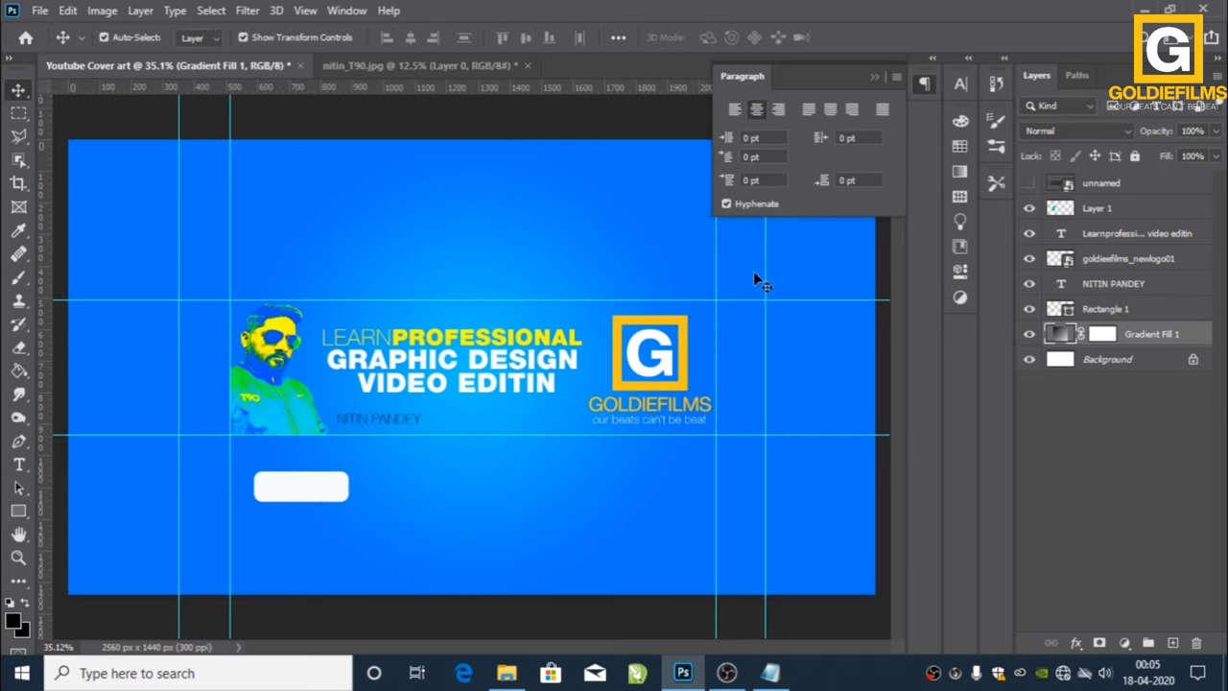
left_click_drag(303, 494, 378, 425)
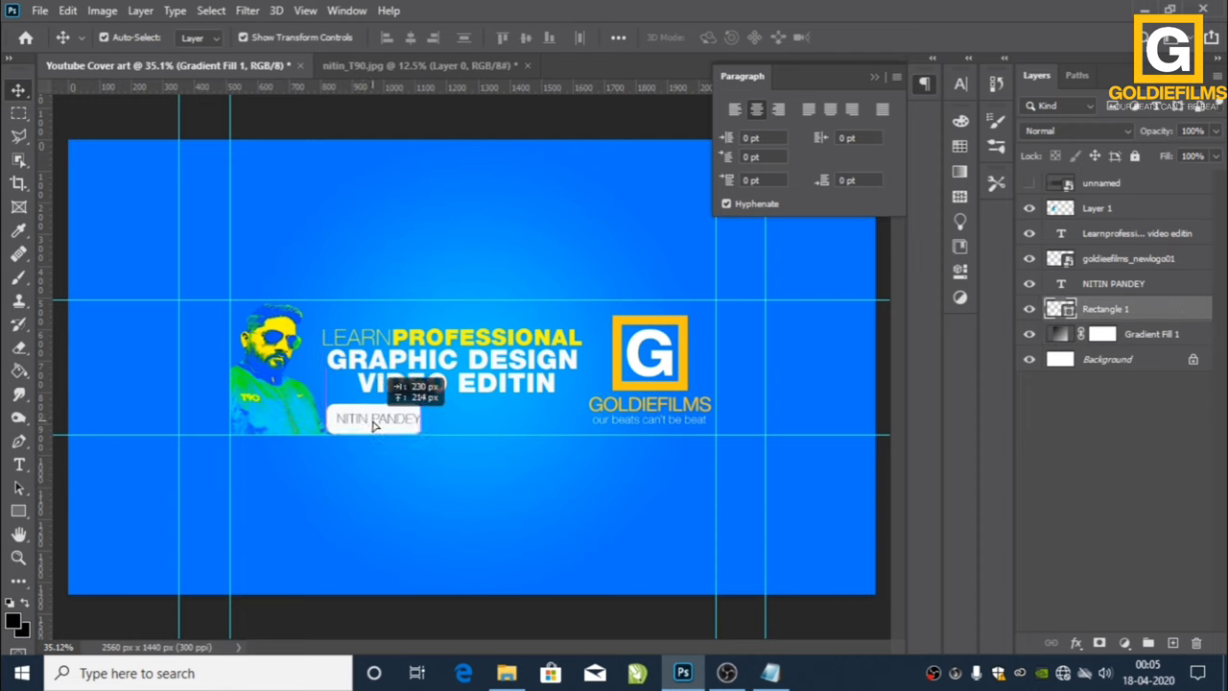
left_click_drag(375, 427, 378, 425)
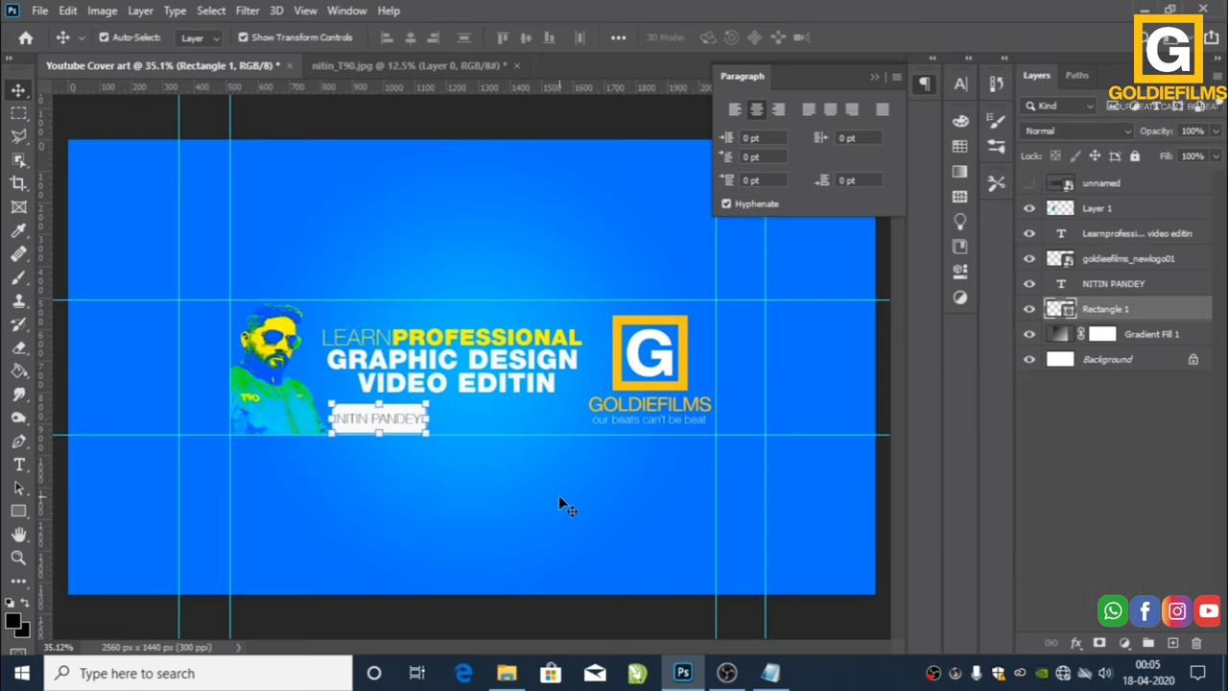
key("shift+Up")
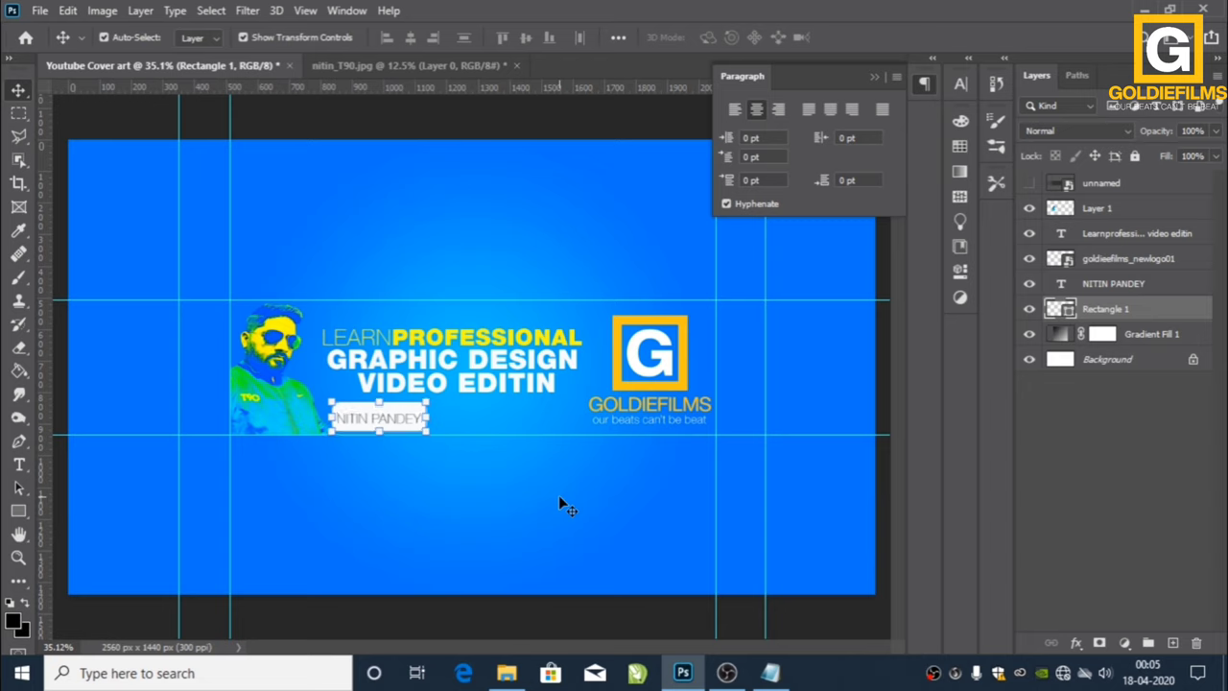
left_click(560, 497)
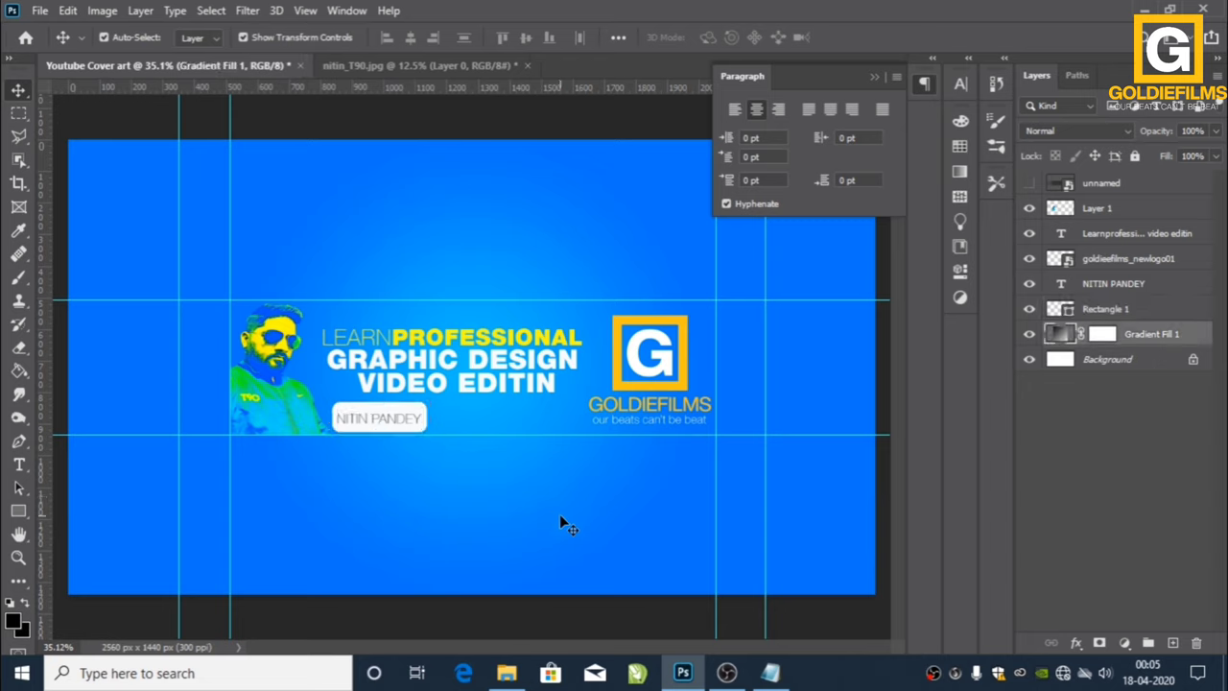
left_click(403, 424)
key("Down")
key("Down")
key("Down")
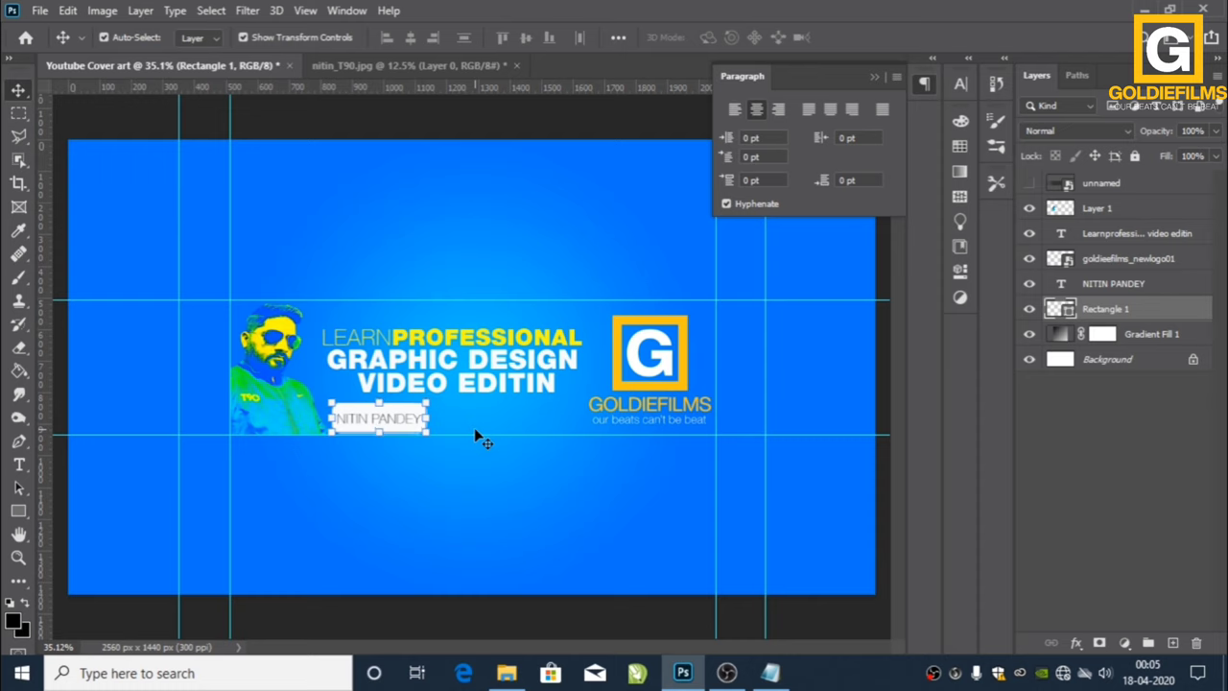
left_click(480, 518)
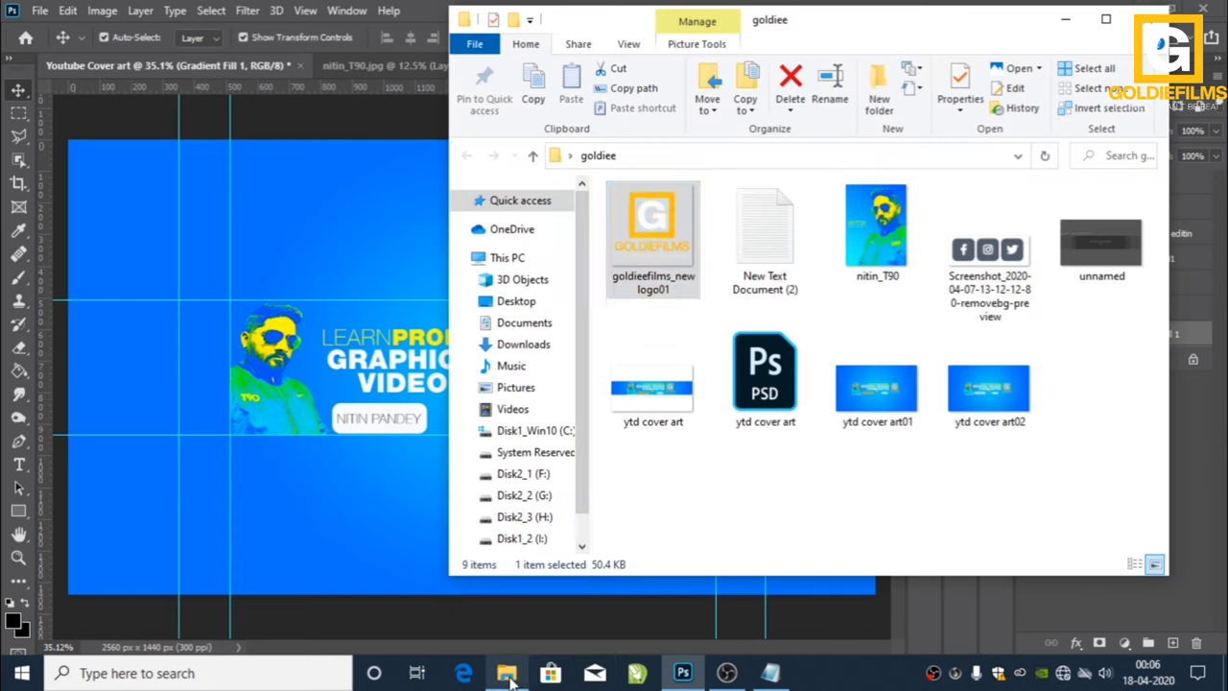
- Place the social icons screenshot beside the name badge, scaled to 19.65%, and open Hue/Saturation
left_click(507, 673)
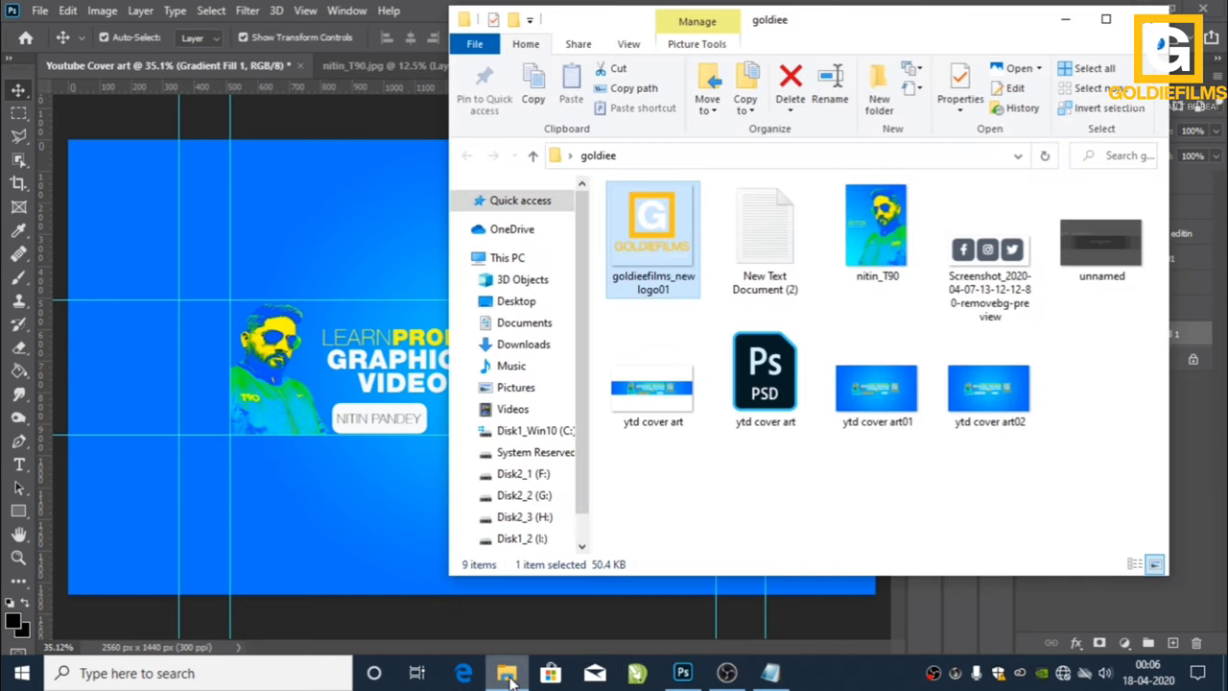
left_click(995, 261)
left_click_drag(996, 261, 389, 516)
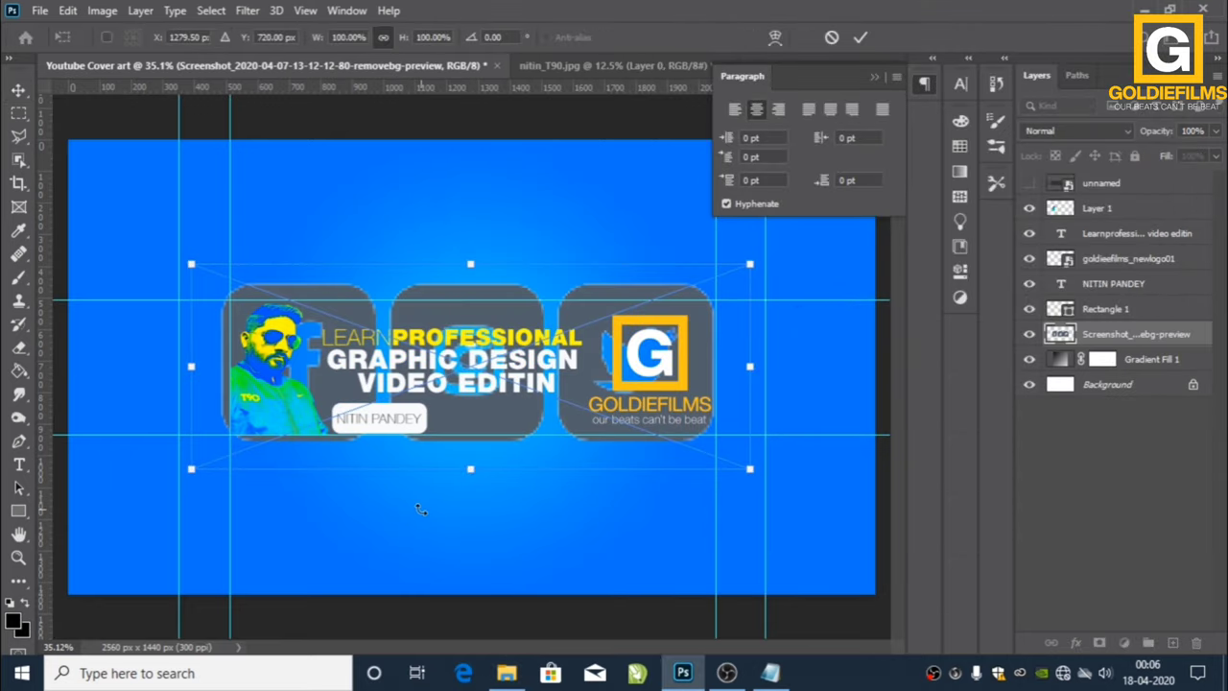
left_click_drag(191, 263, 586, 557)
left_click_drag(694, 455, 531, 423)
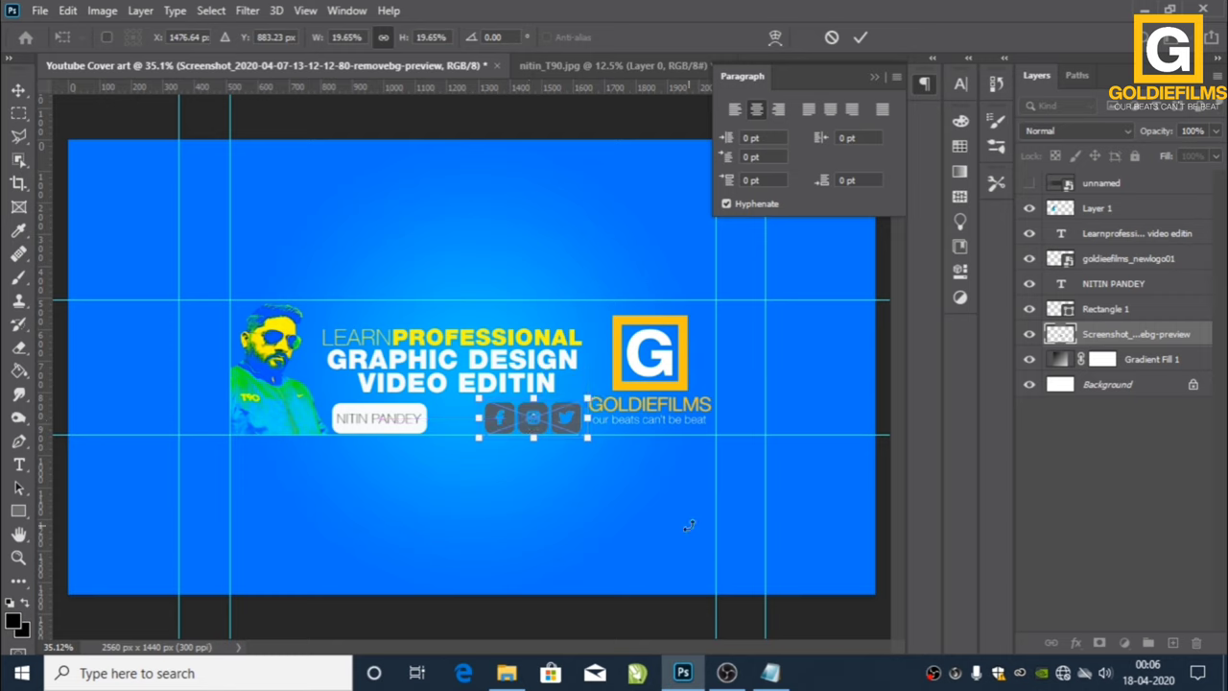
key("Return")
key("ctrl+u")
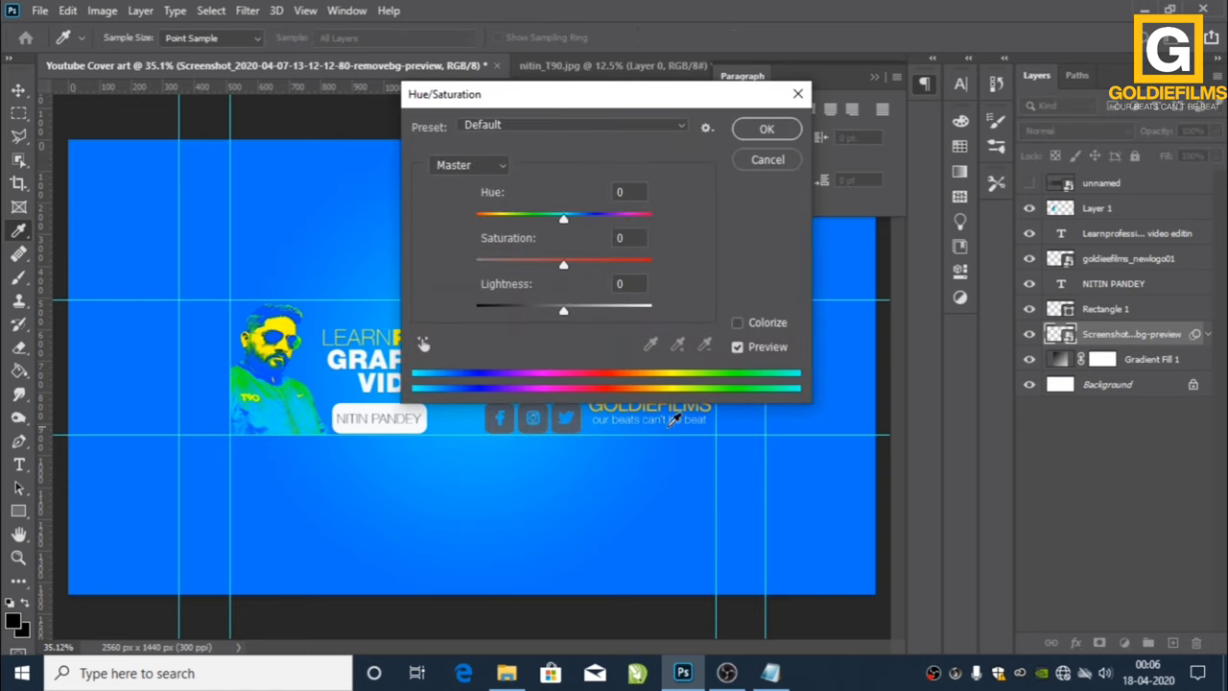
- Raise Hue/Saturation Lightness to +100 so the social icons turn white
left_click_drag(658, 110, 919, 82)
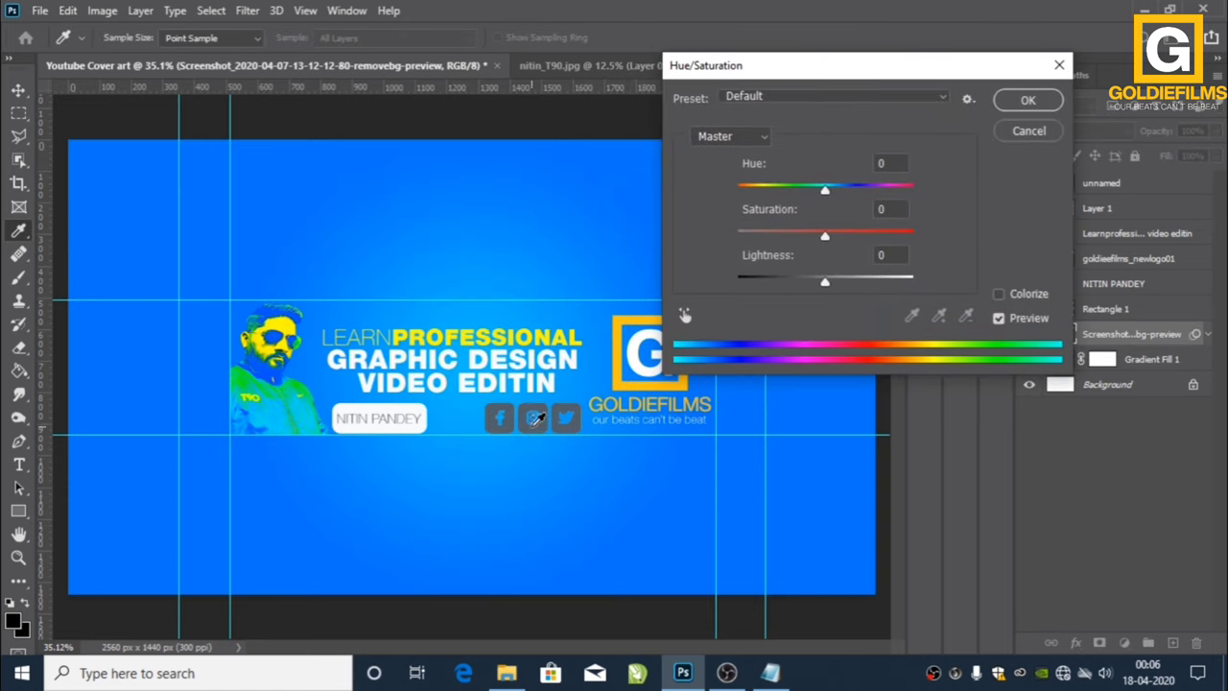
left_click_drag(826, 284, 894, 287)
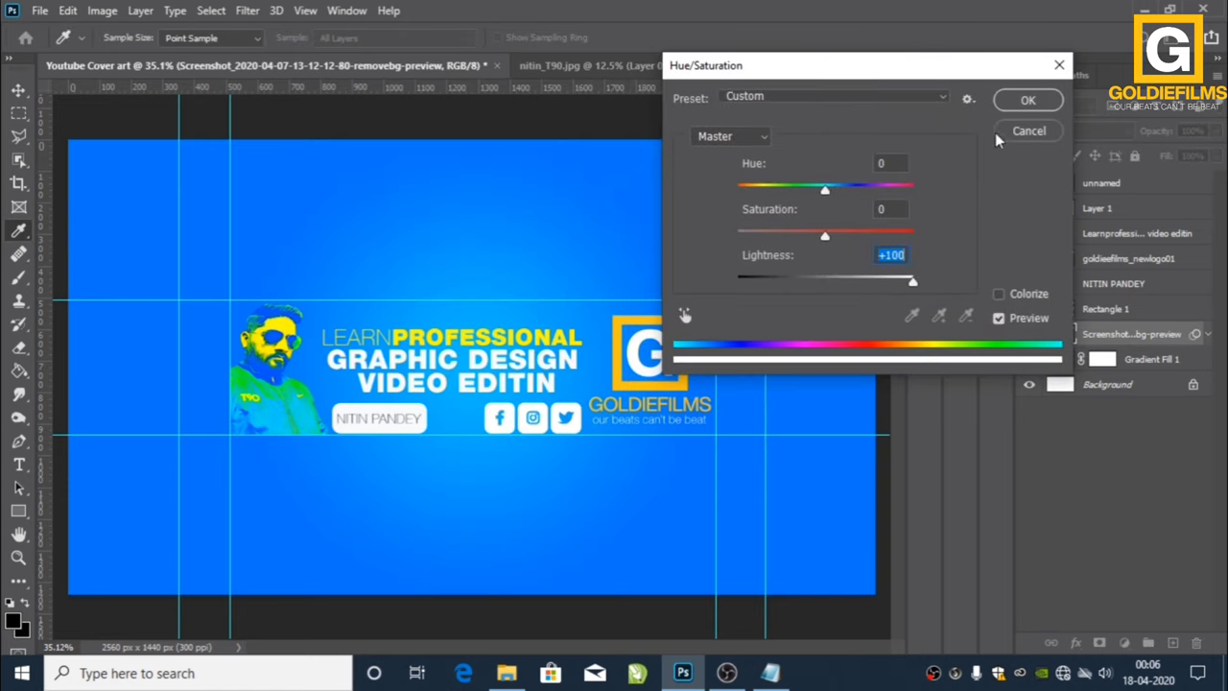
left_click(1029, 103)
left_click(309, 231)
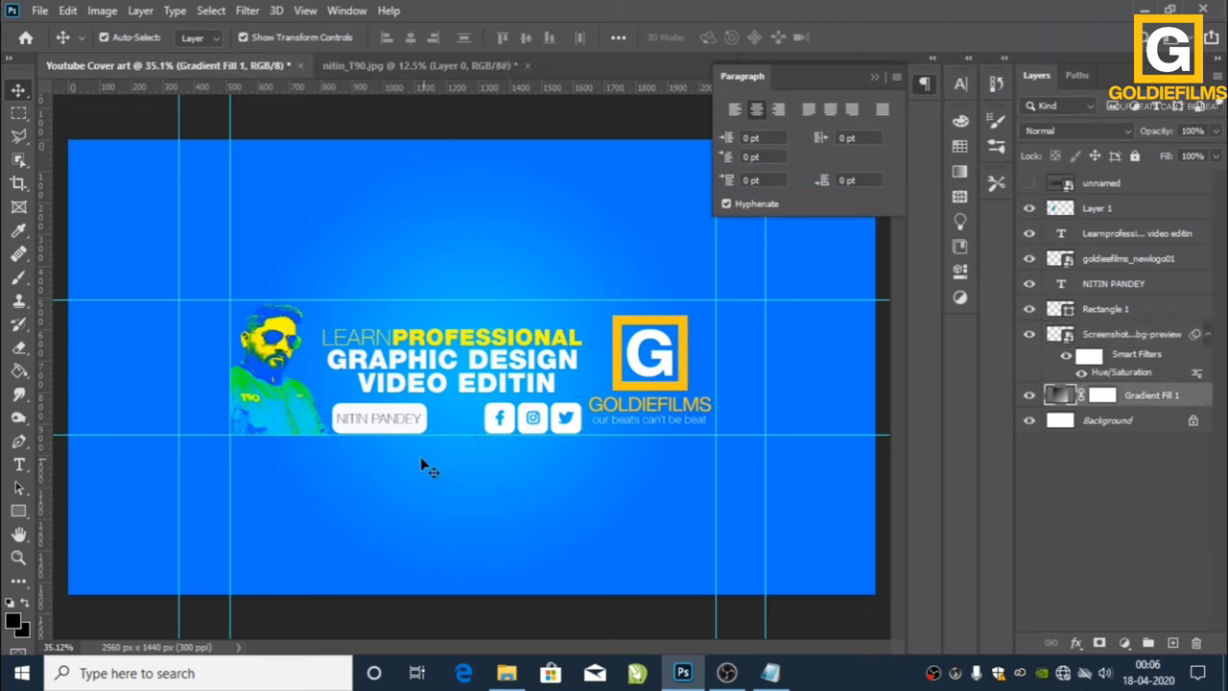
left_click(395, 418)
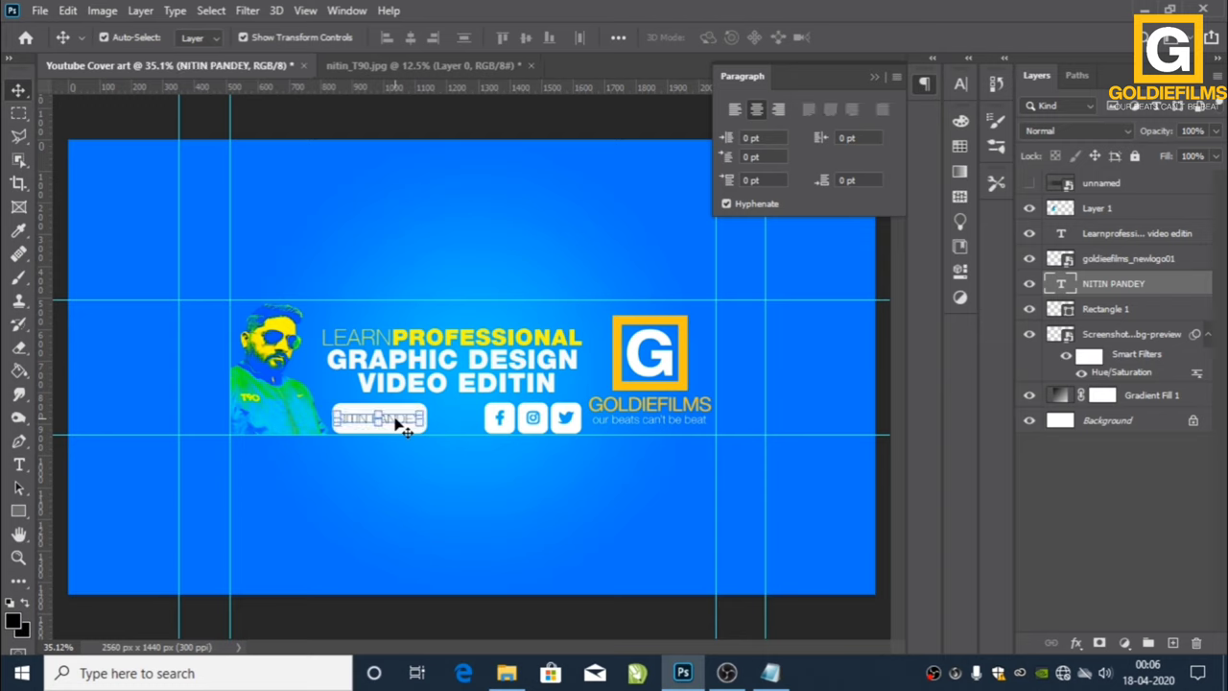
double_click(396, 421)
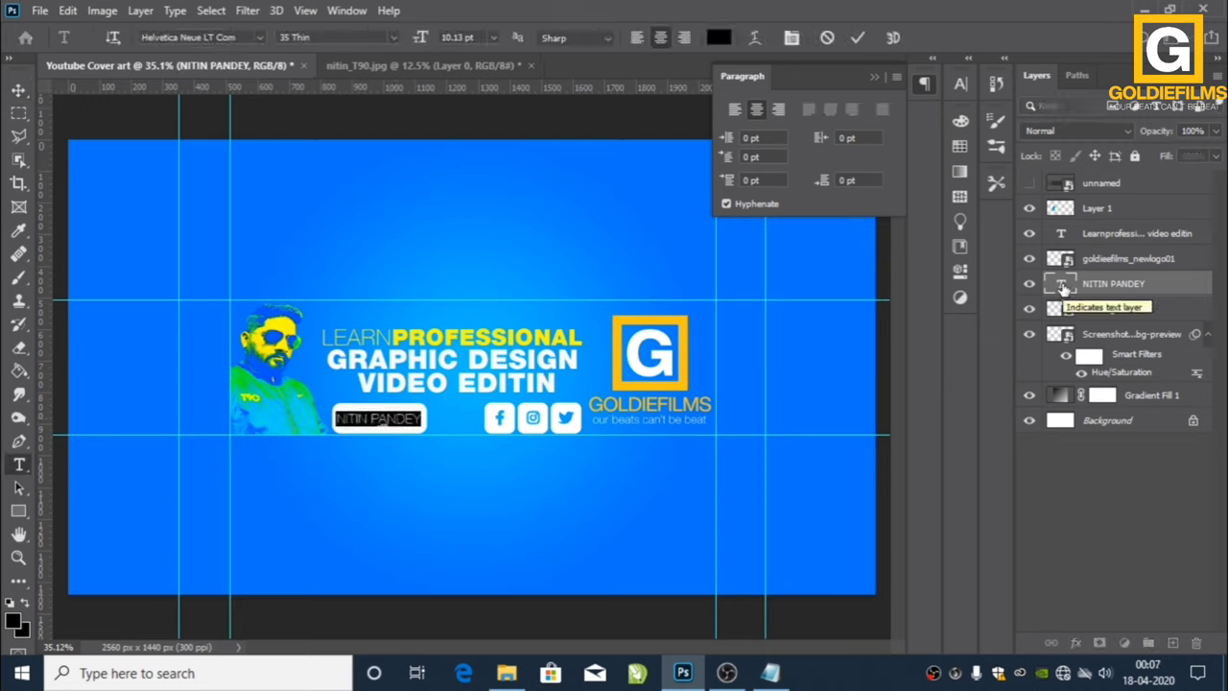
left_click(395, 38)
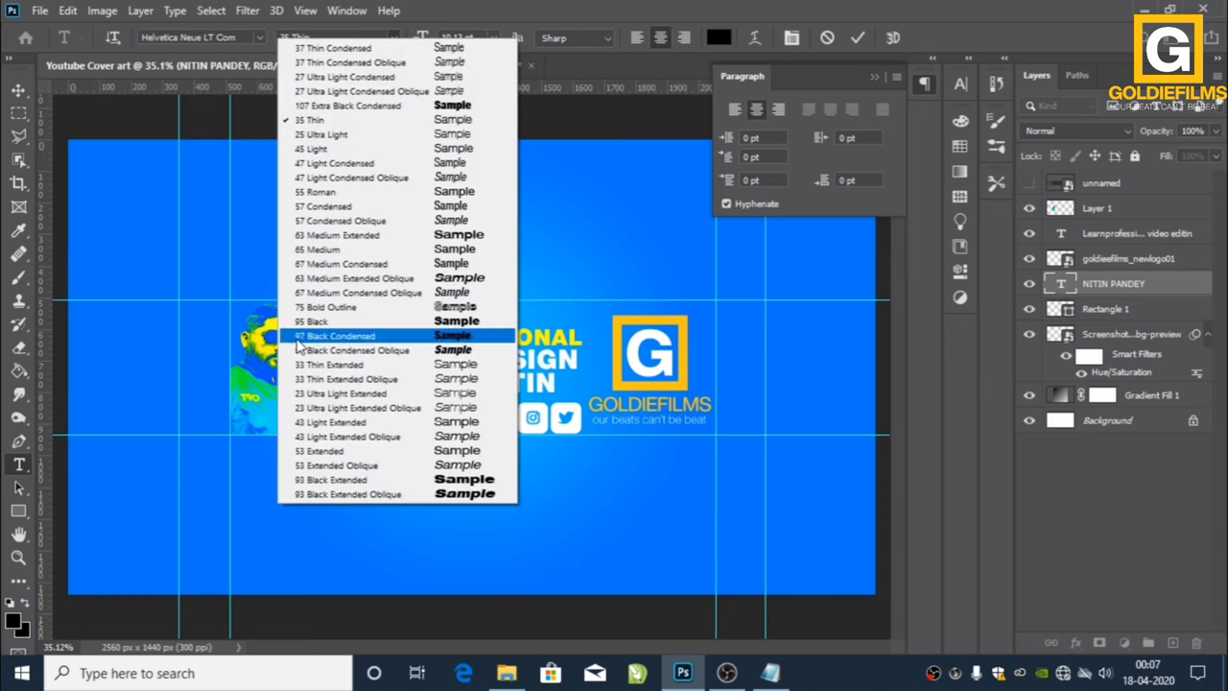
left_click(332, 330)
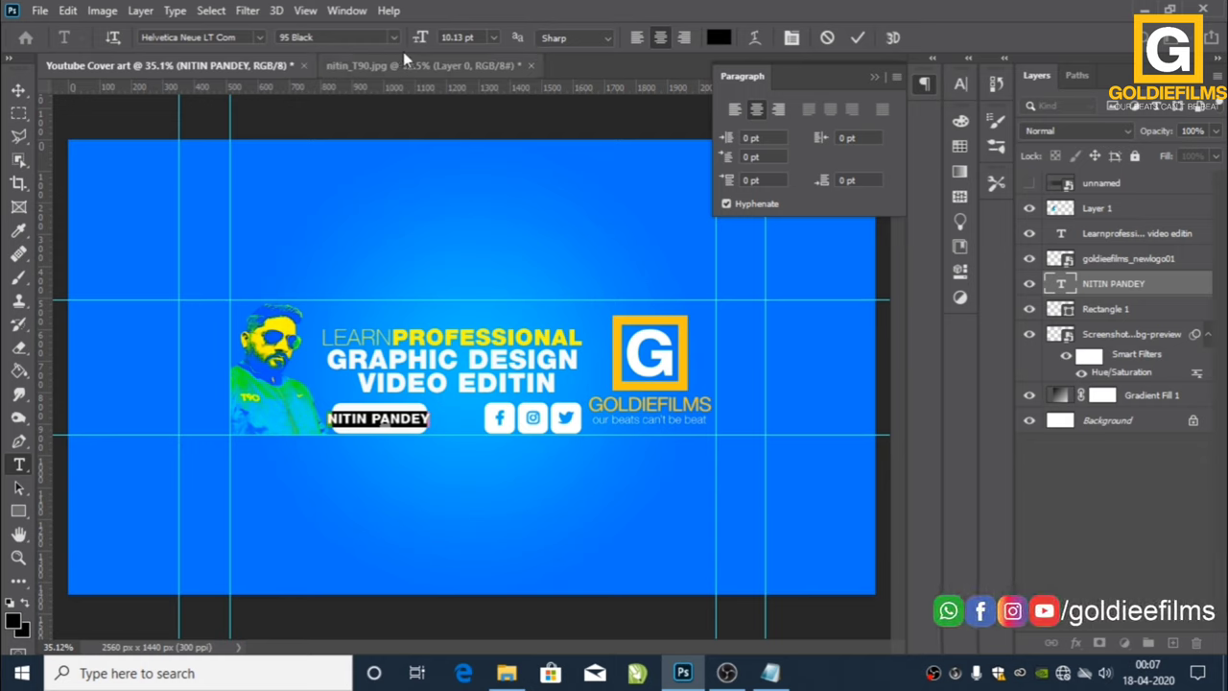
left_click_drag(419, 43, 412, 43)
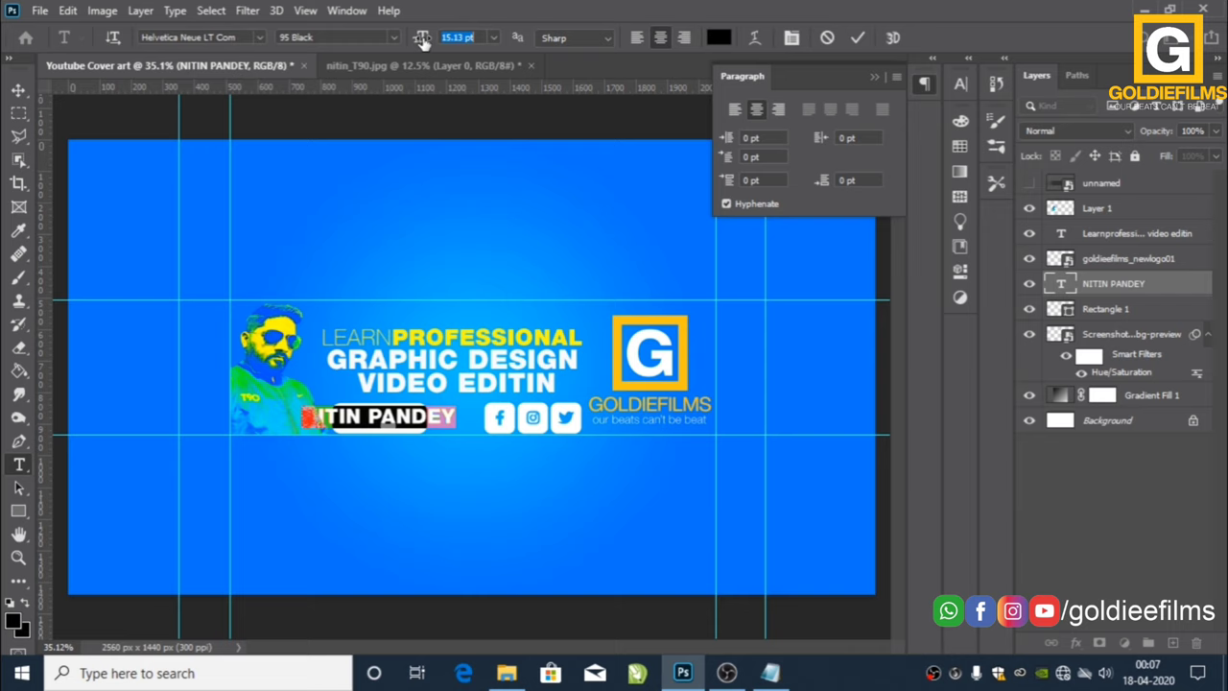
left_click_drag(419, 42, 419, 42)
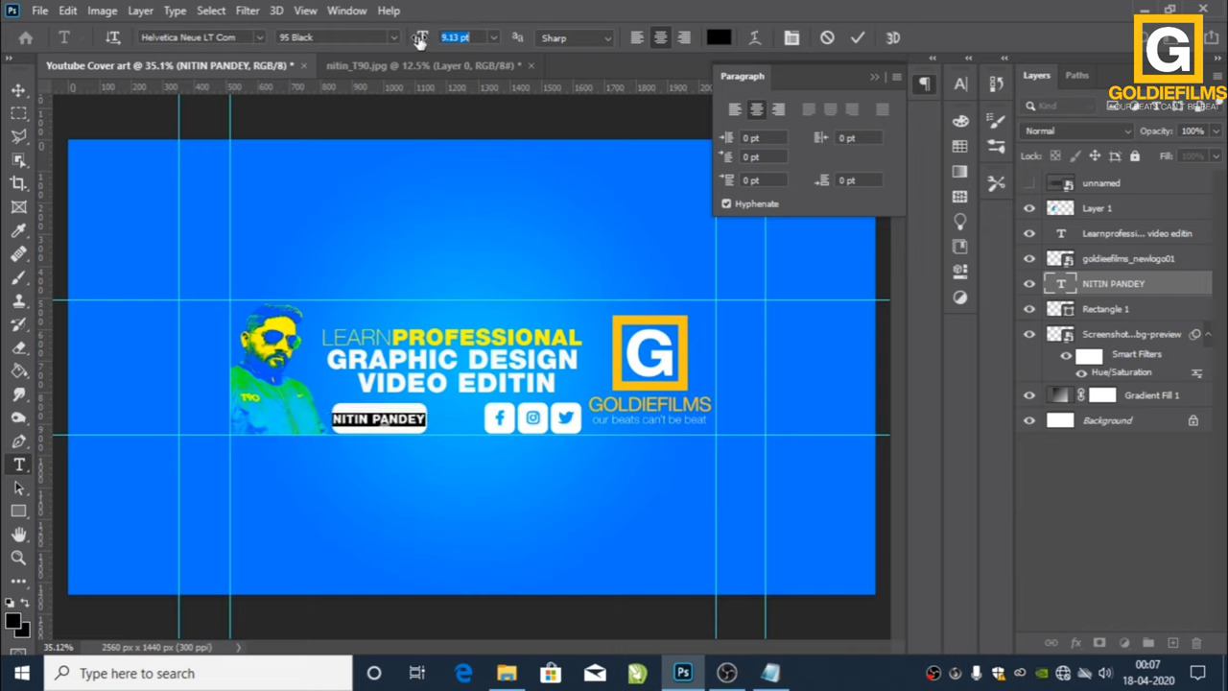
left_click(413, 38)
type("9")
key("Return")
key("v")
left_click(402, 427)
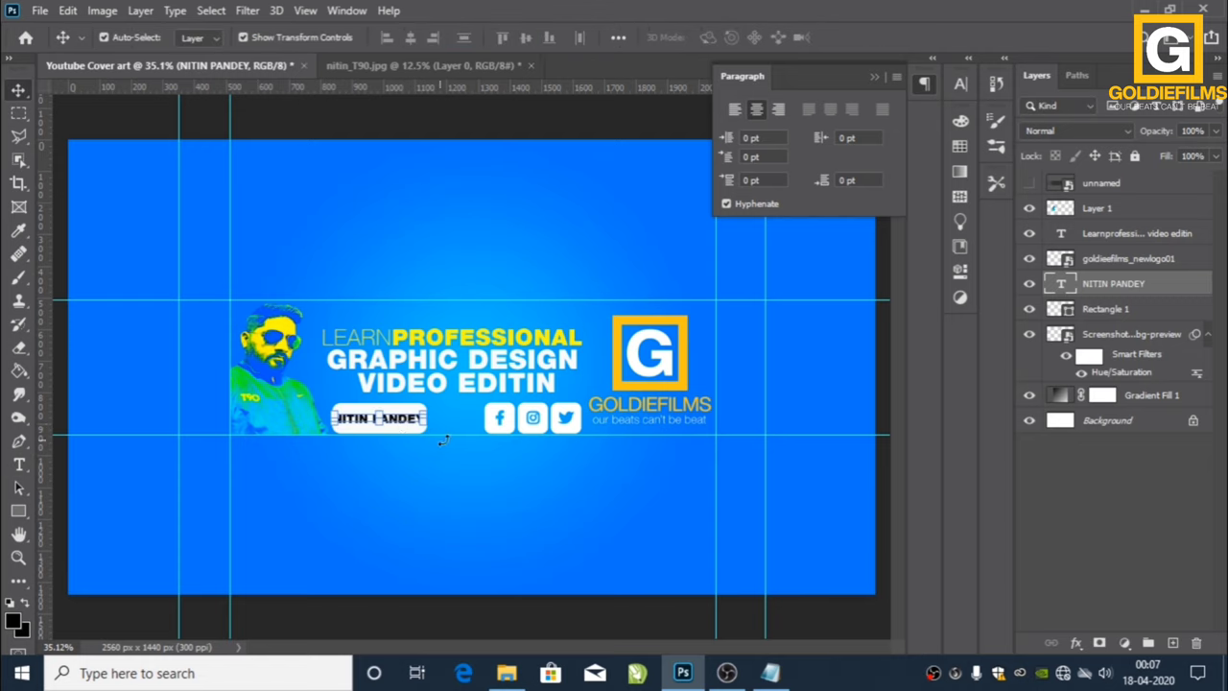
key("t")
left_click(719, 36)
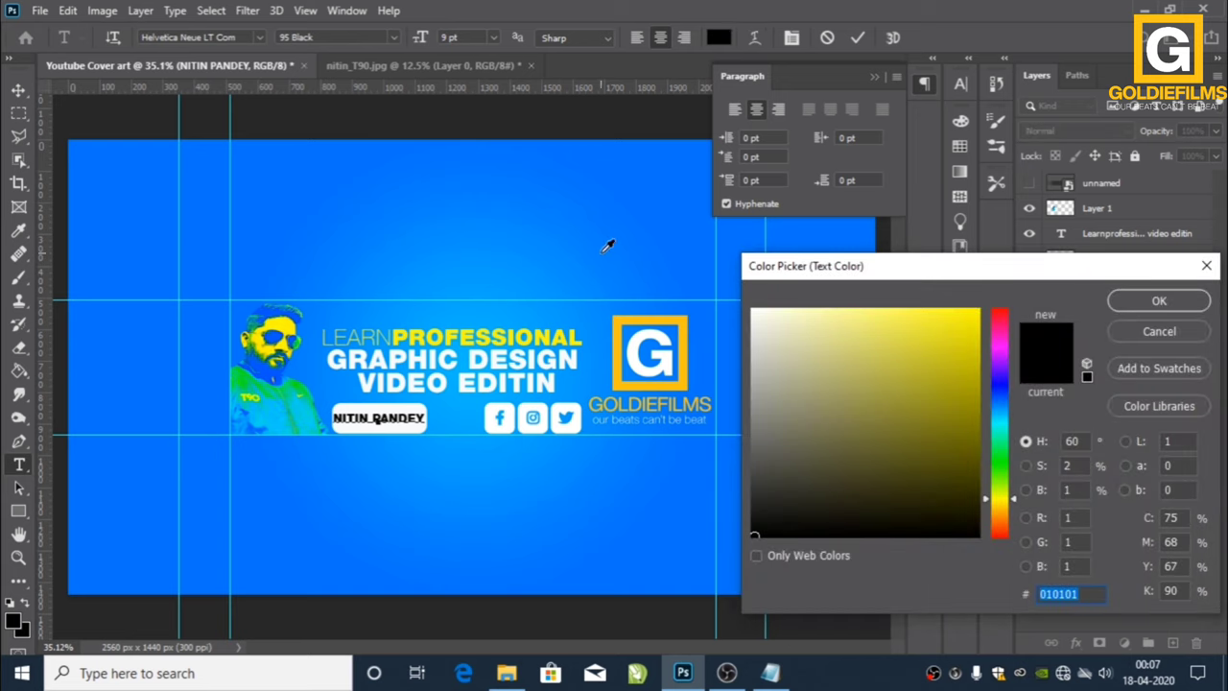
left_click(486, 402)
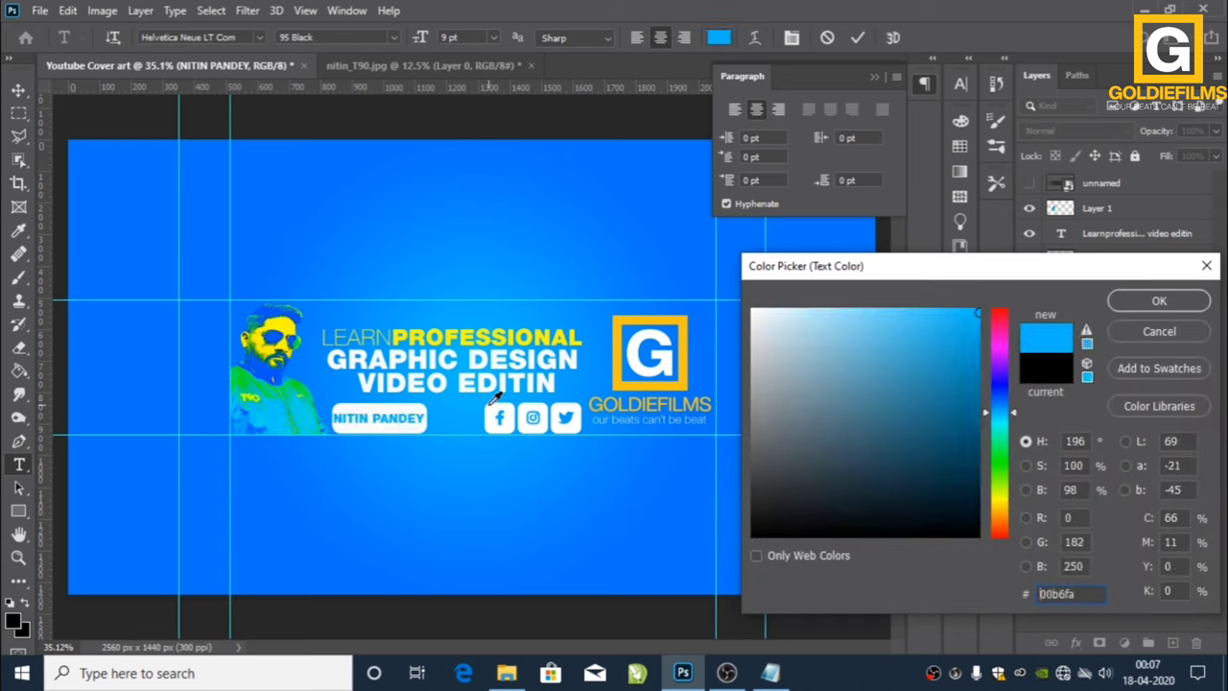
left_click(496, 398)
left_click(485, 399)
left_click(501, 414)
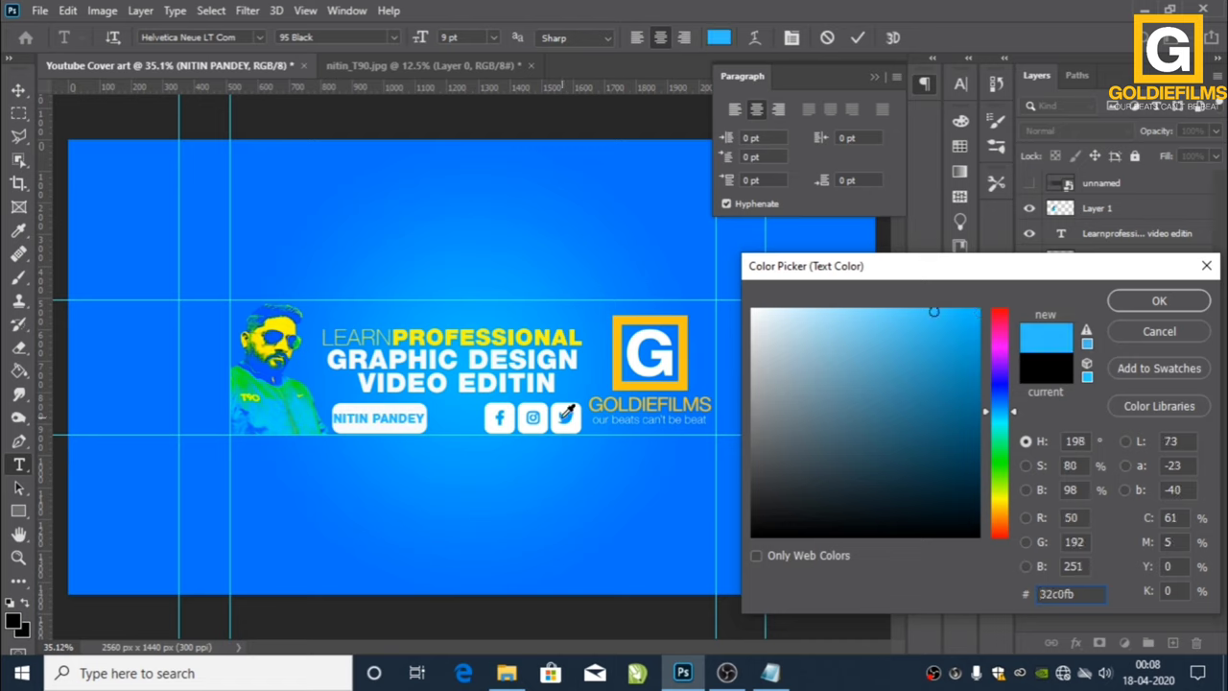
left_click(567, 416)
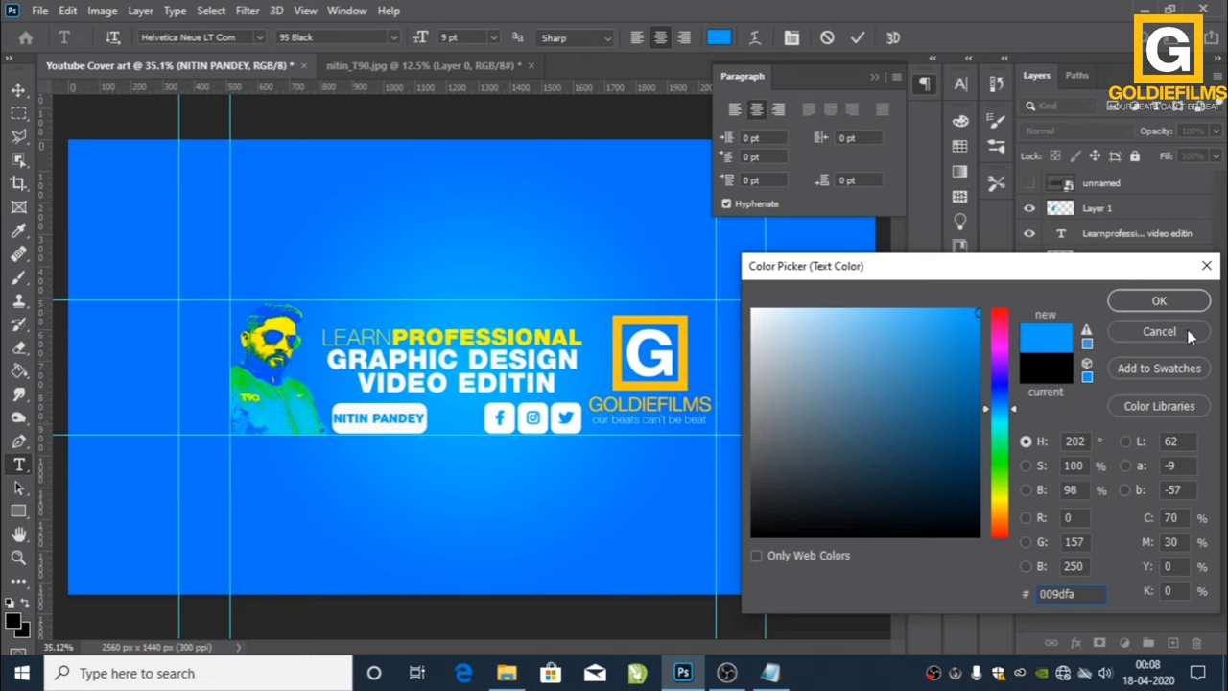
left_click(1160, 302)
left_click(18, 89)
left_click(543, 526)
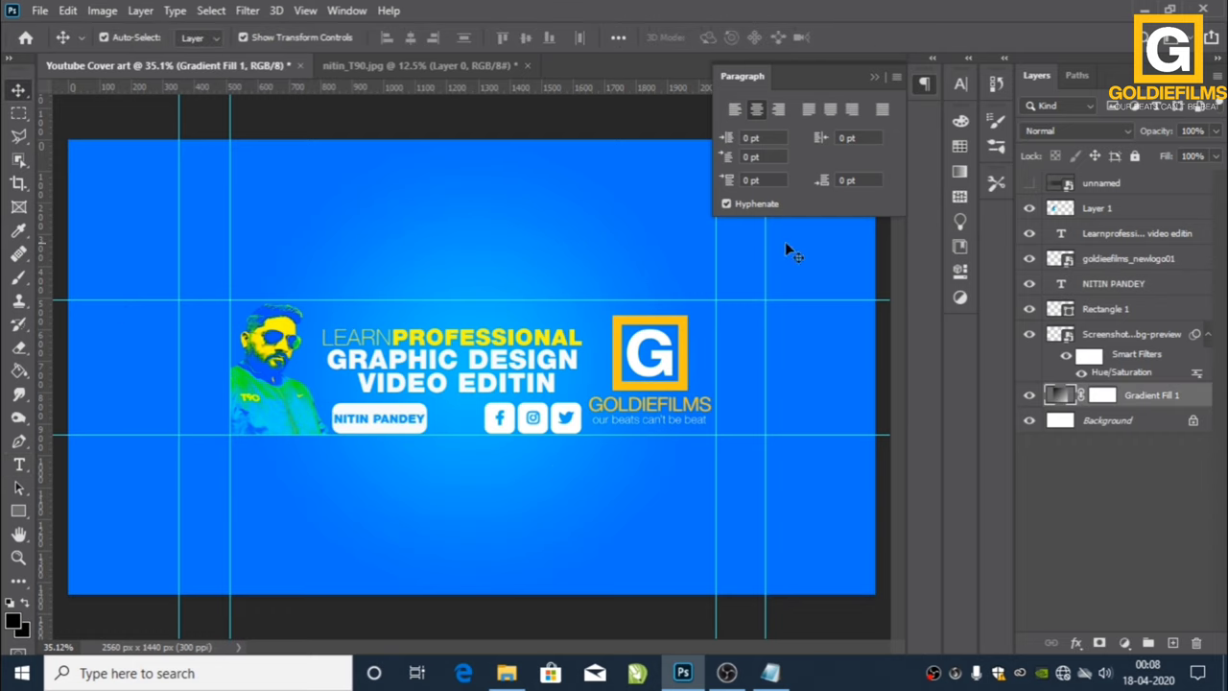
- Collapse the Paragraph panel and nudge the GOLDIEFILMS logo slightly
left_click(873, 76)
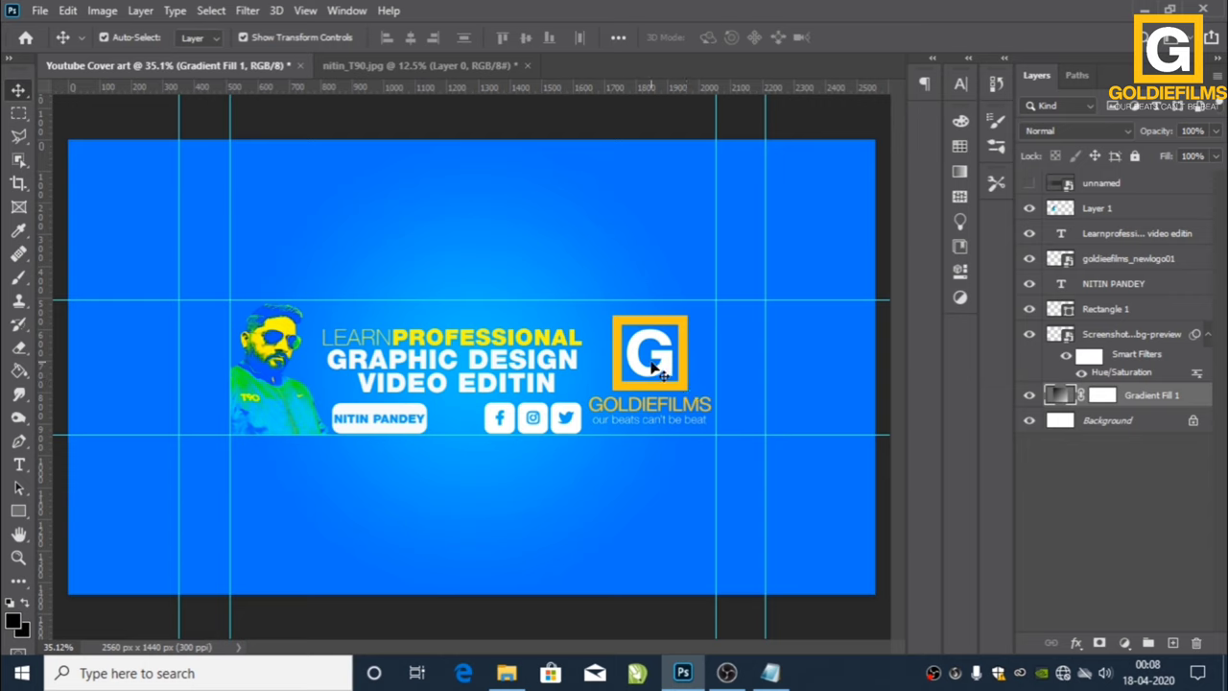
left_click_drag(649, 375, 647, 375)
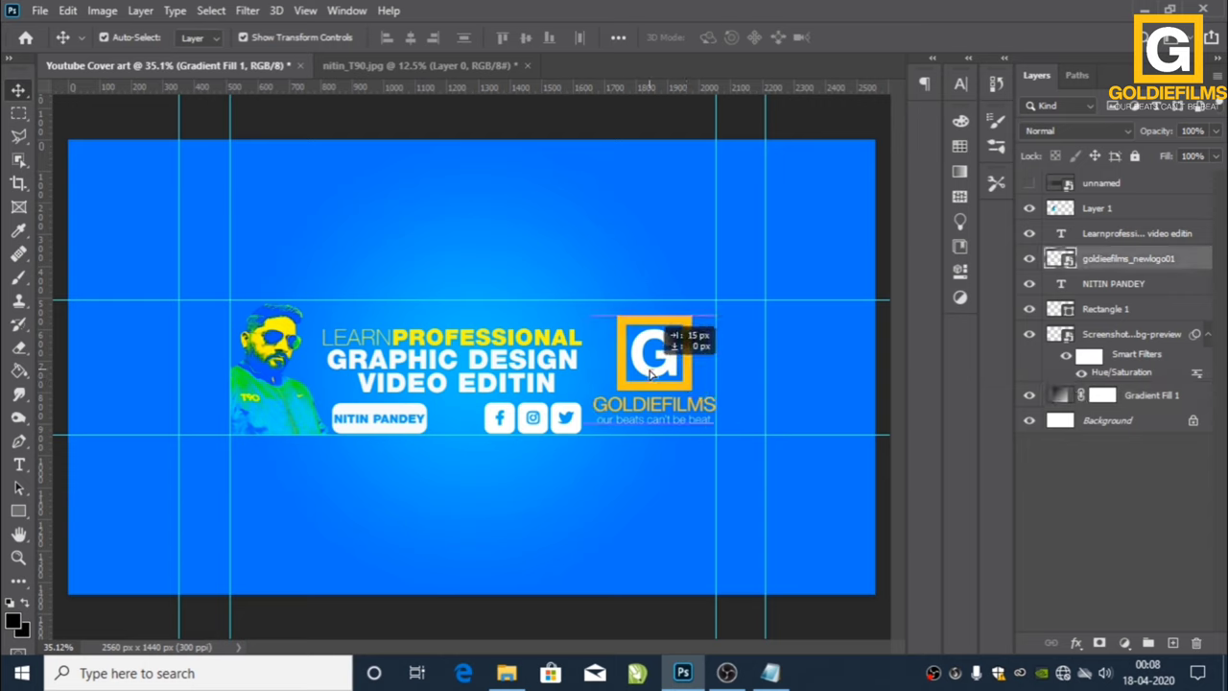
left_click_drag(647, 374, 647, 373)
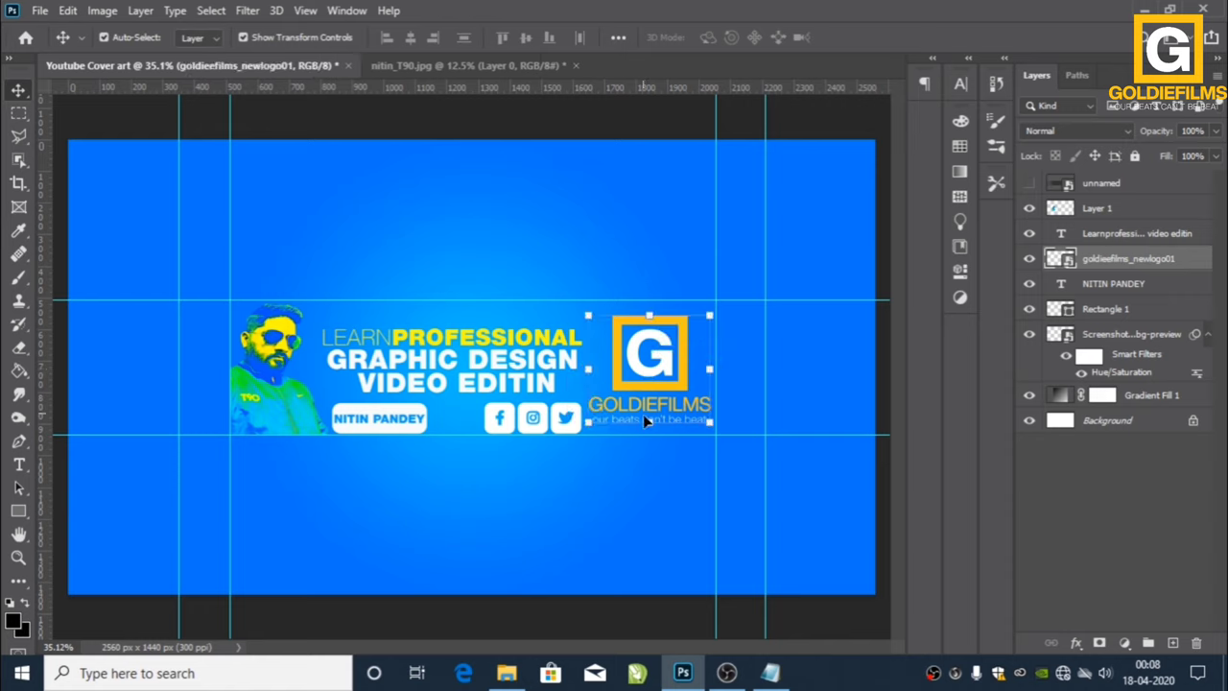
left_click(608, 487)
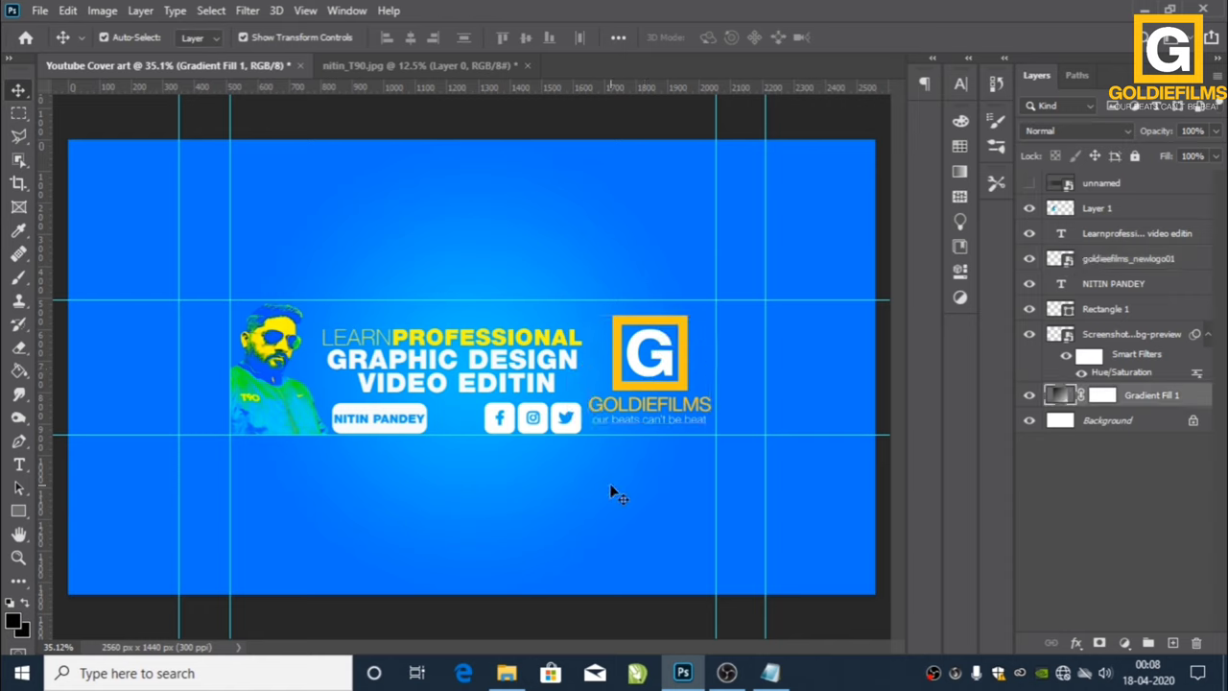
- Skew the white name badge (Rectangle 1) slightly with Free Transform
left_click(413, 434)
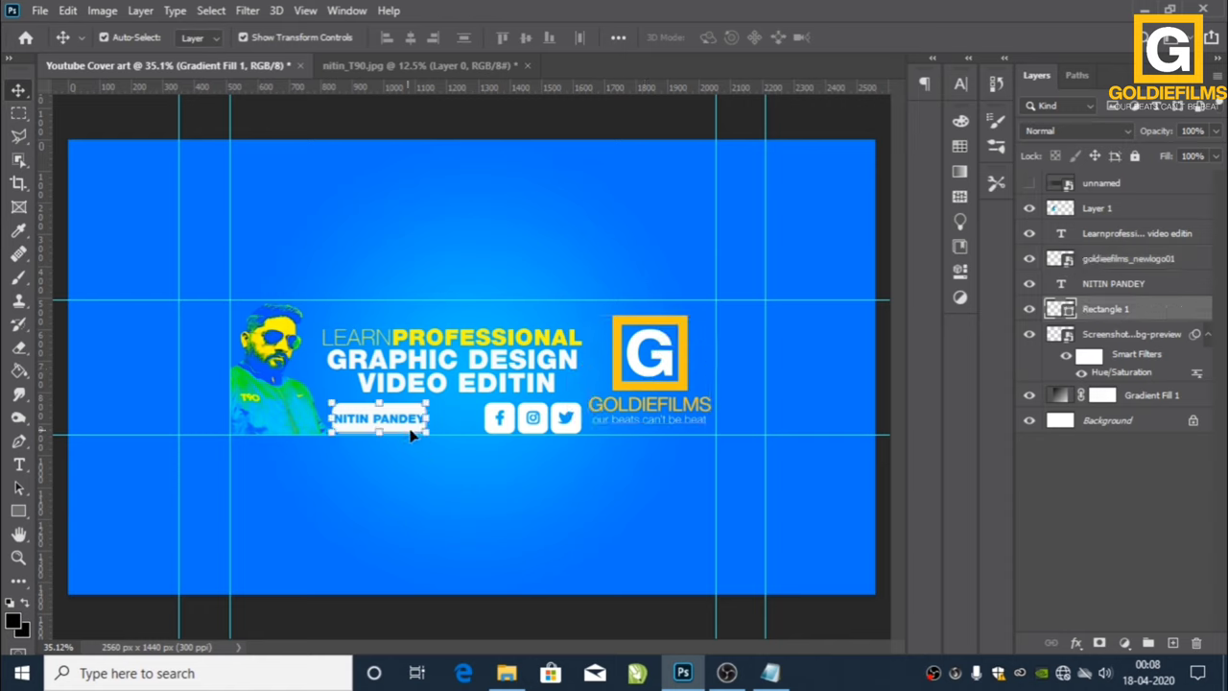
left_click_drag(377, 435, 381, 440)
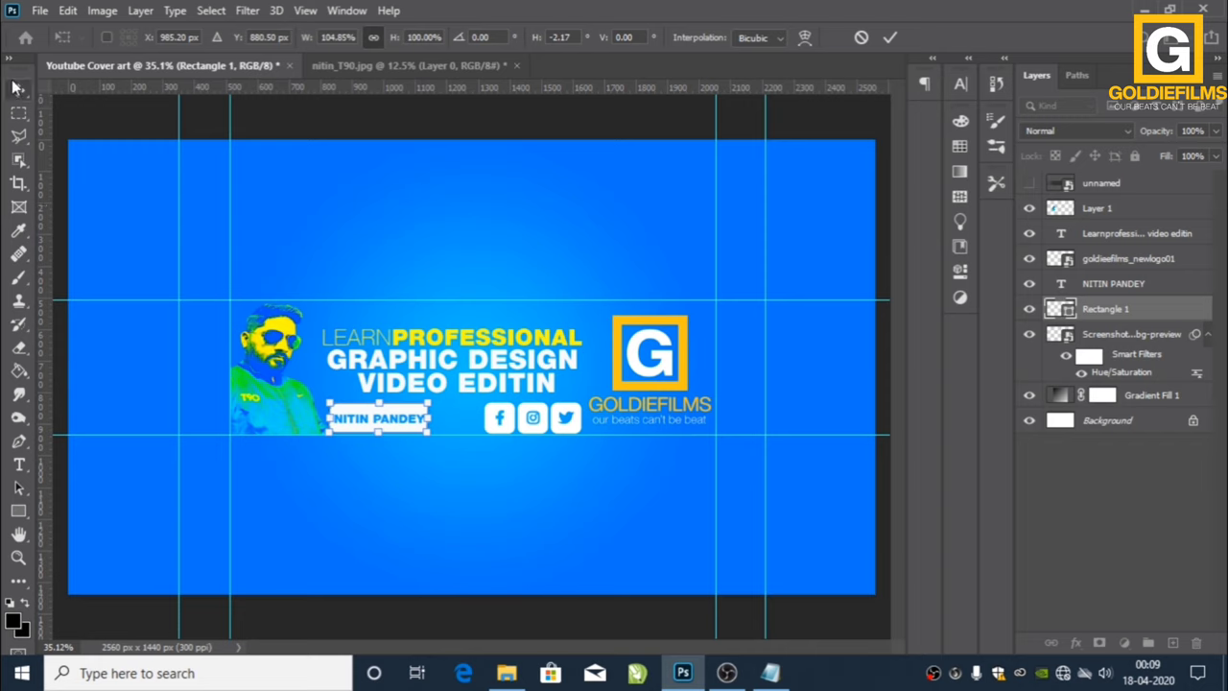
key("Return")
left_click(431, 564)
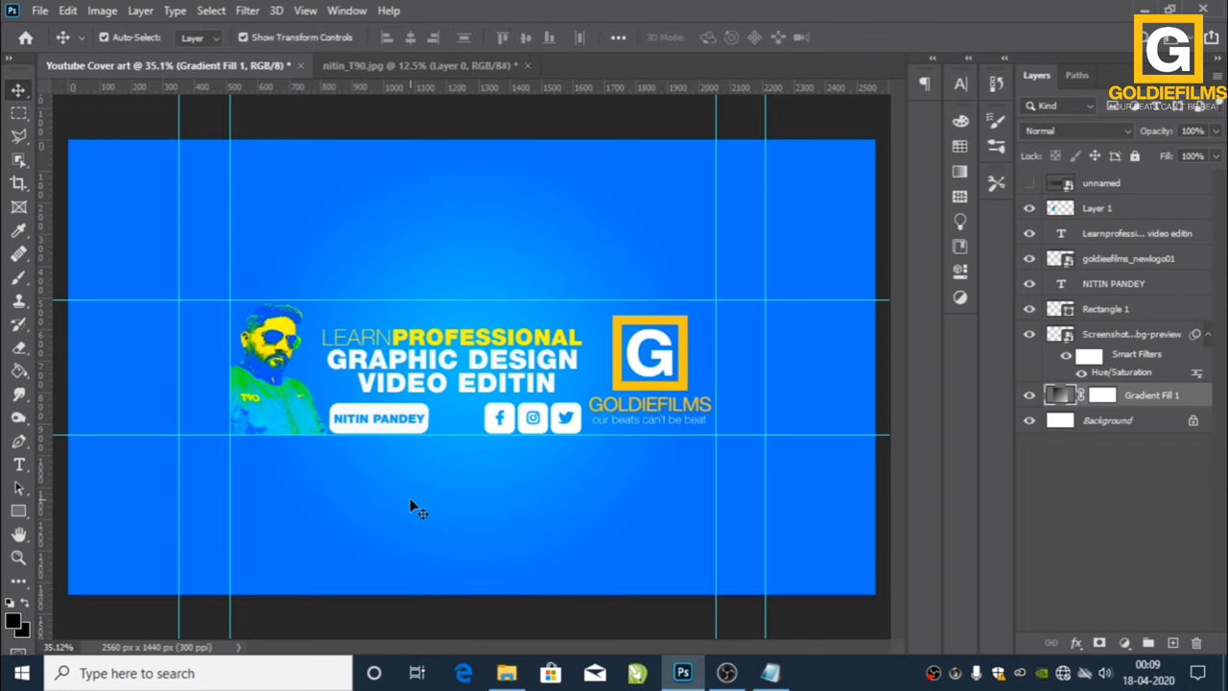
- Move the headline text block slightly up and to the right
left_click_drag(469, 378, 473, 369)
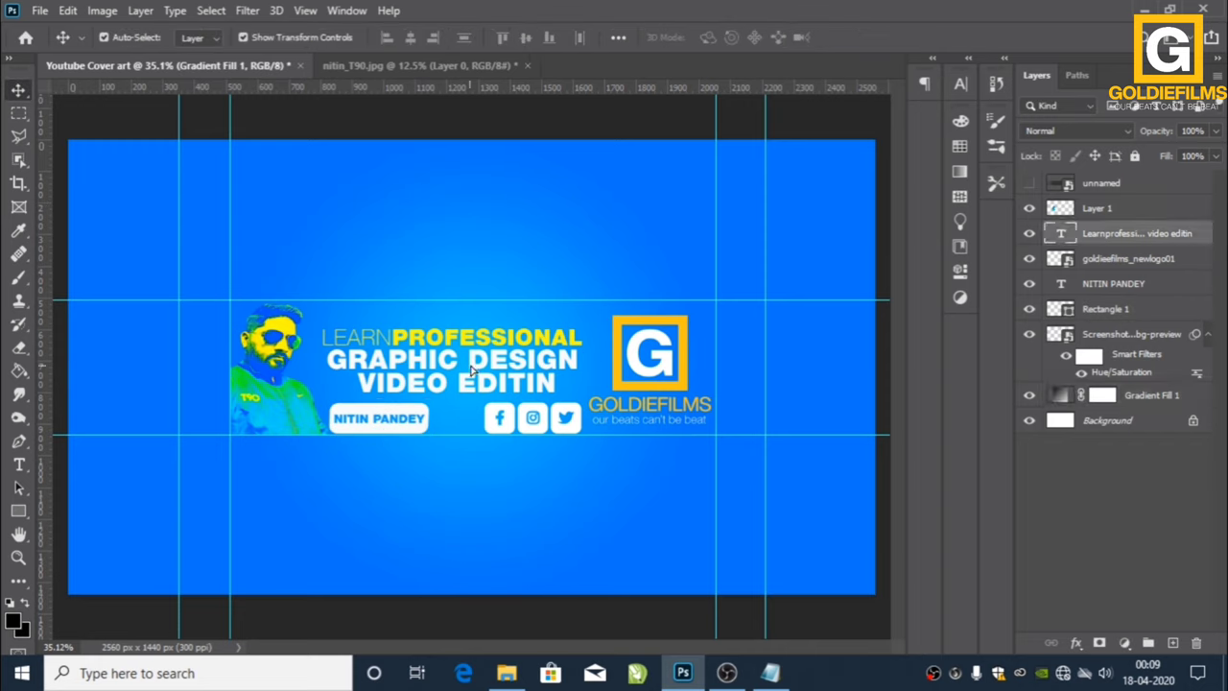
left_click_drag(475, 367, 478, 370)
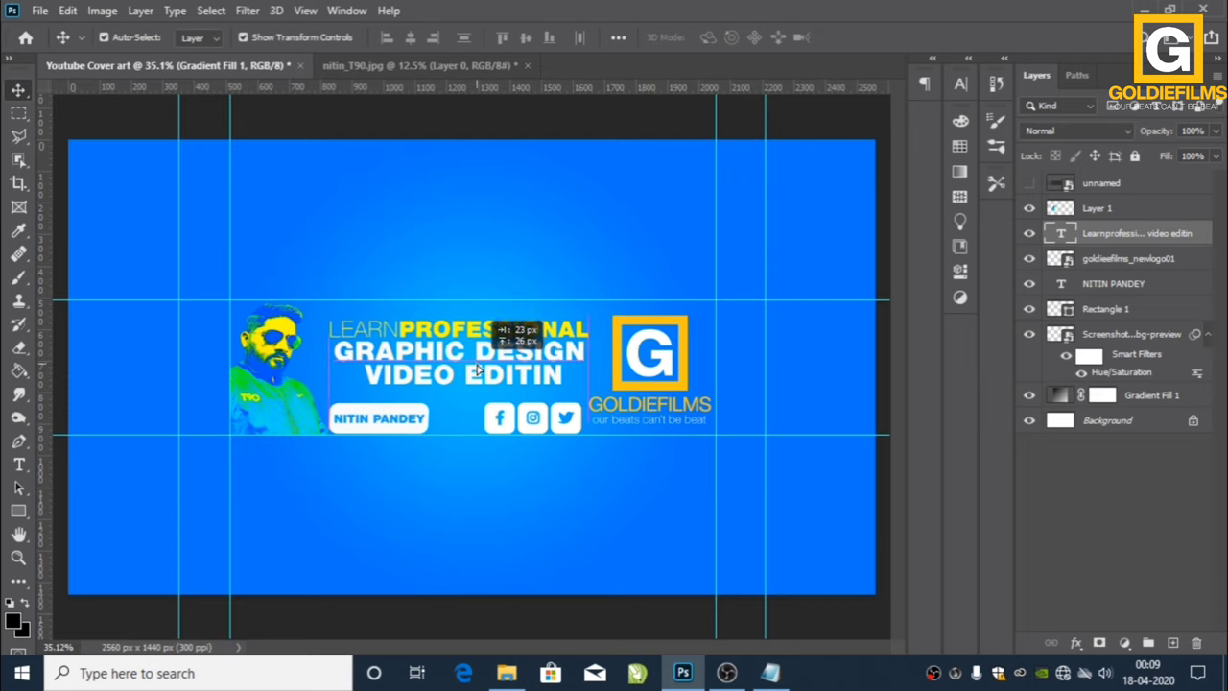
left_click_drag(478, 370, 478, 370)
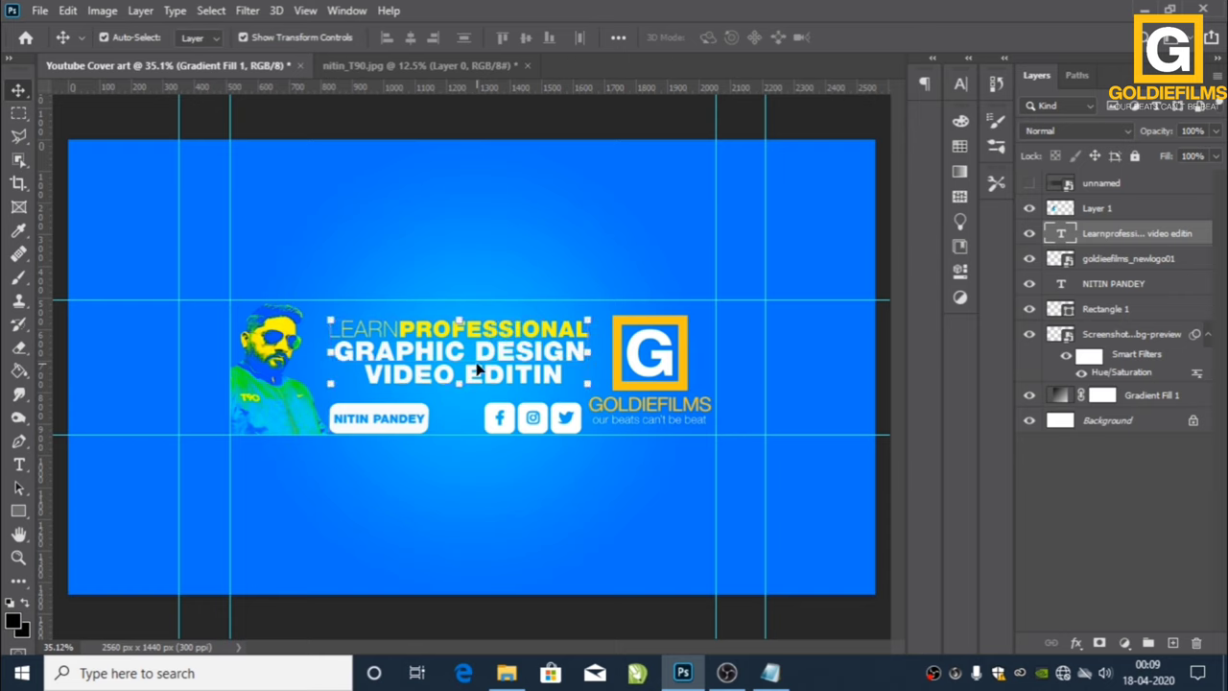
left_click(485, 508)
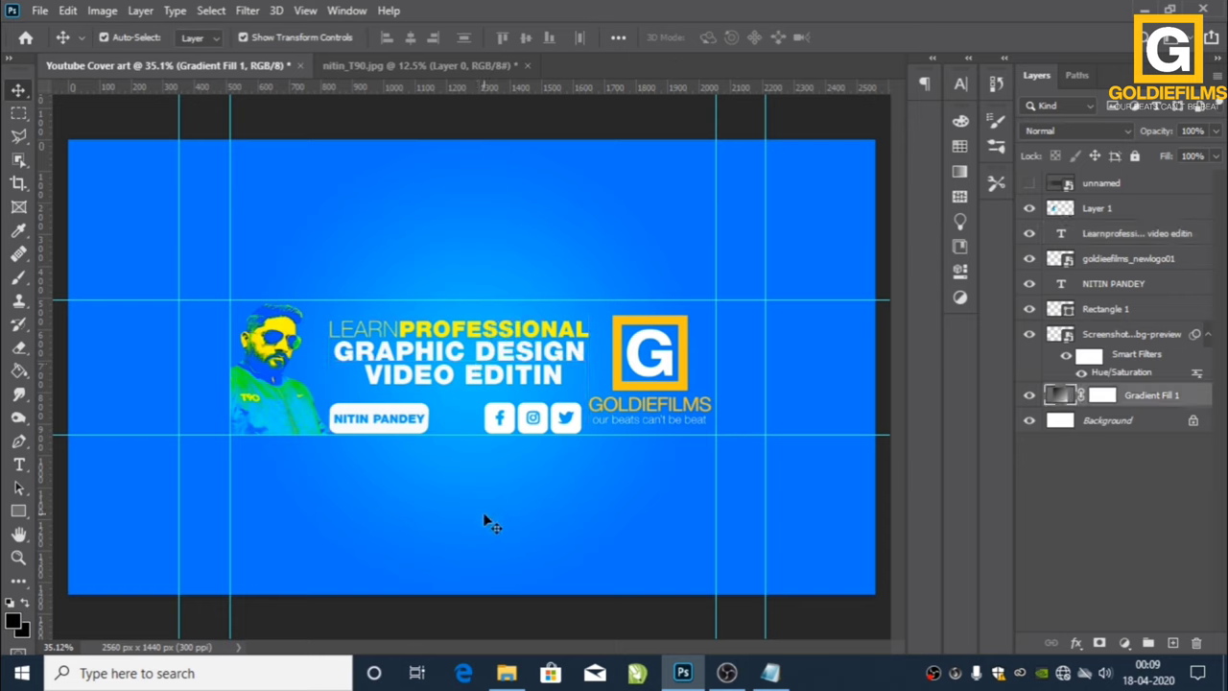
- Draw a white Rectangle 2 at lower left and drag a corner to make it a triangle
left_click(18, 515)
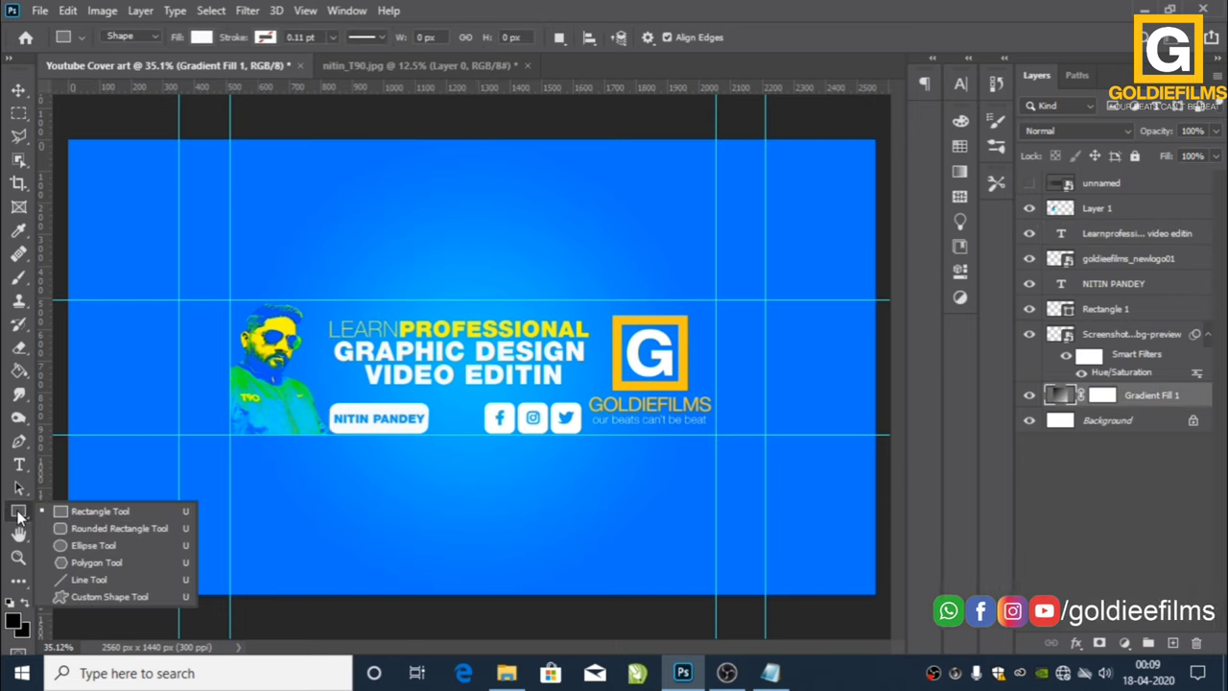
left_click(76, 515)
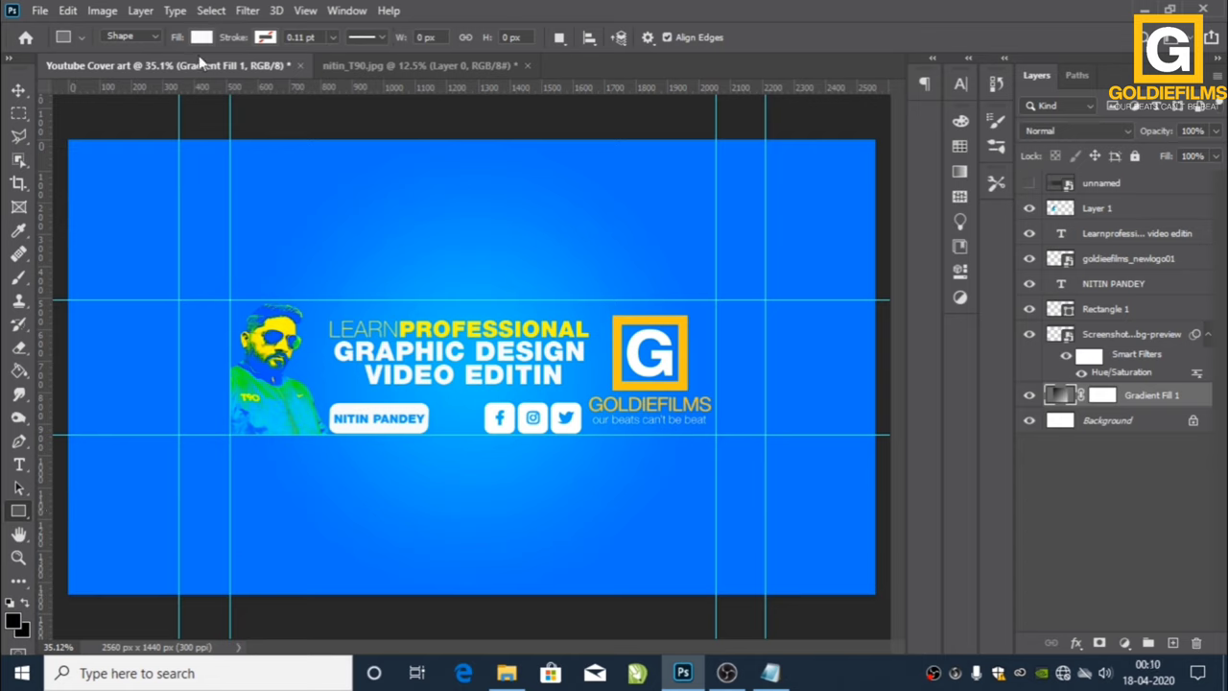
left_click_drag(295, 501, 356, 548)
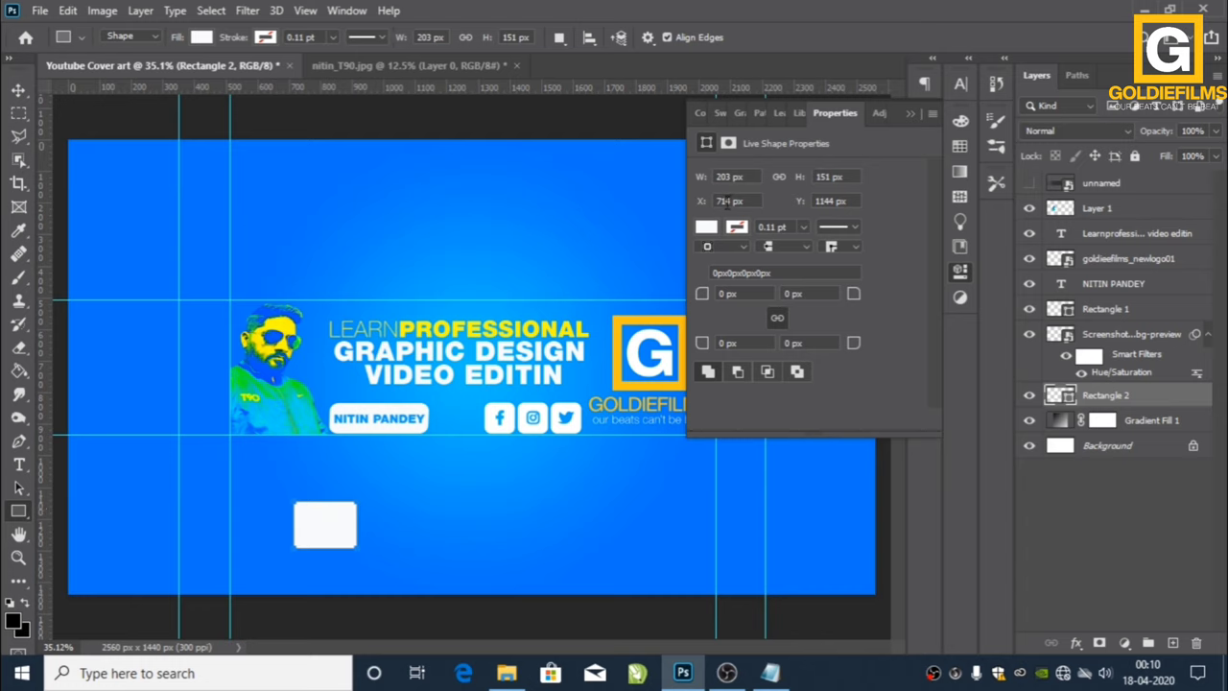
left_click(911, 113)
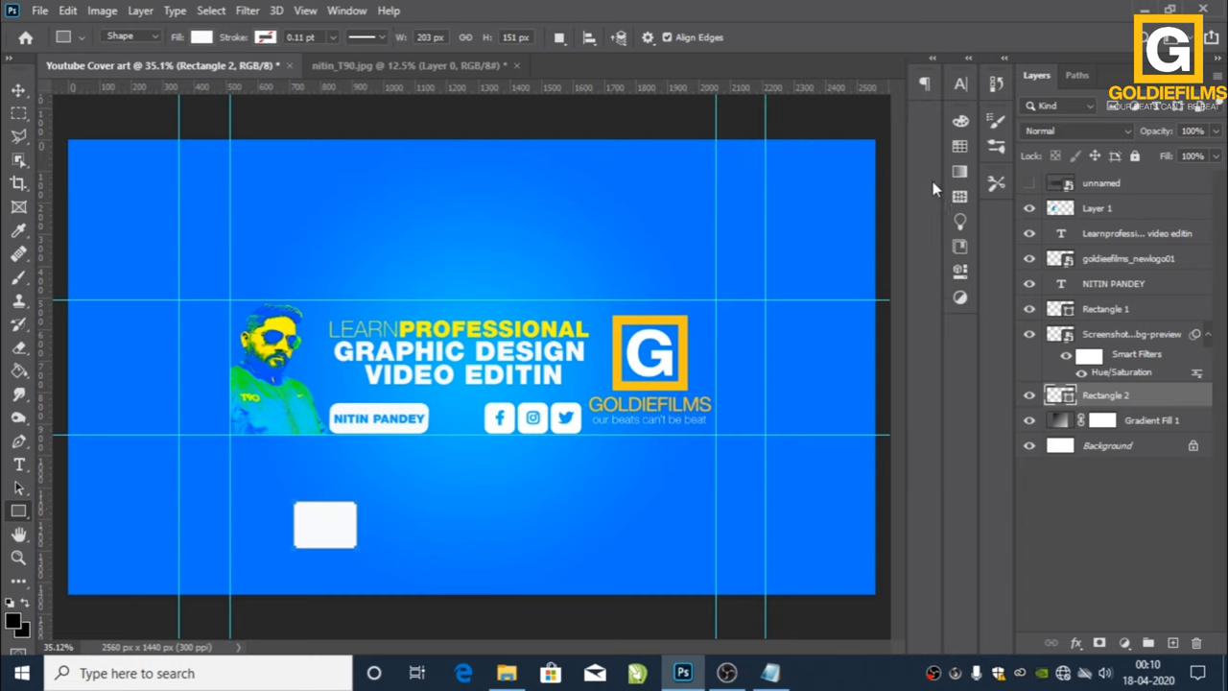
left_click(19, 90)
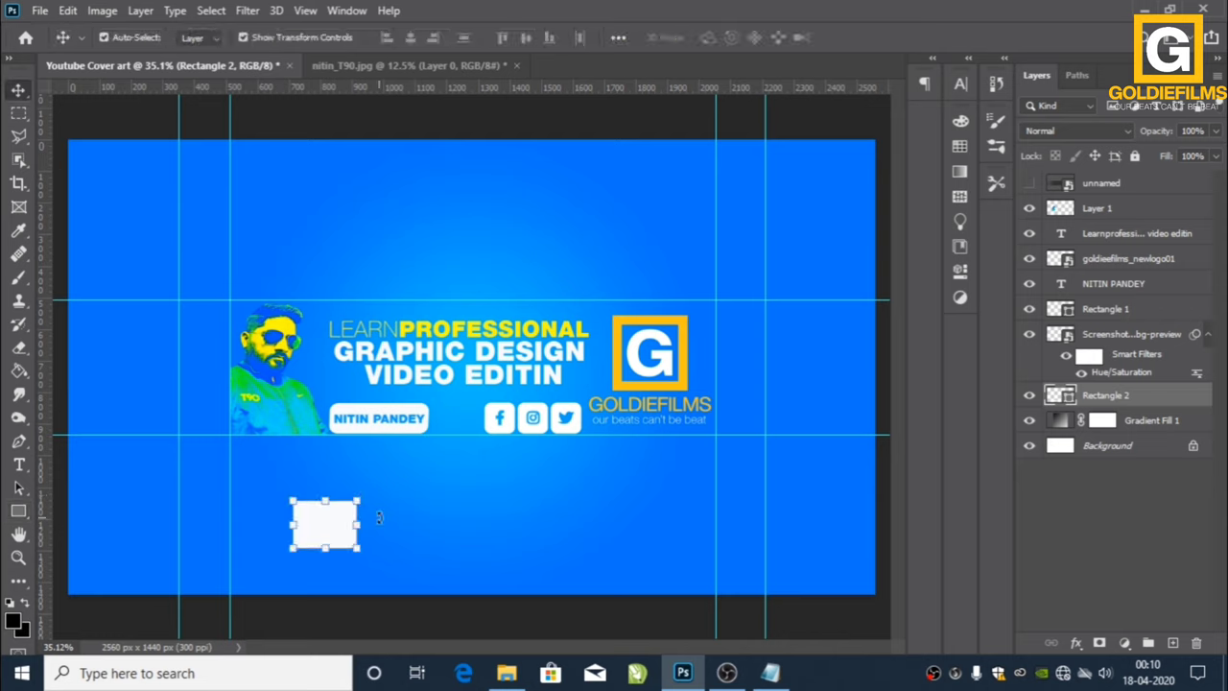
left_click_drag(357, 501, 327, 527)
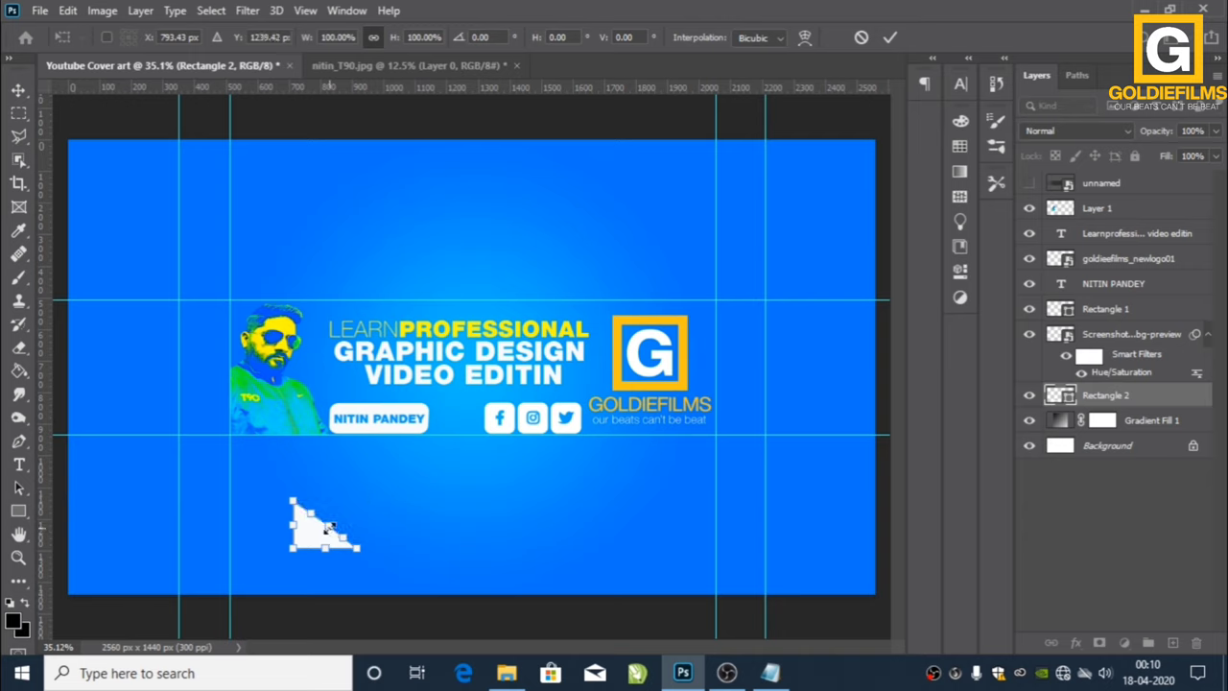
left_click(18, 89)
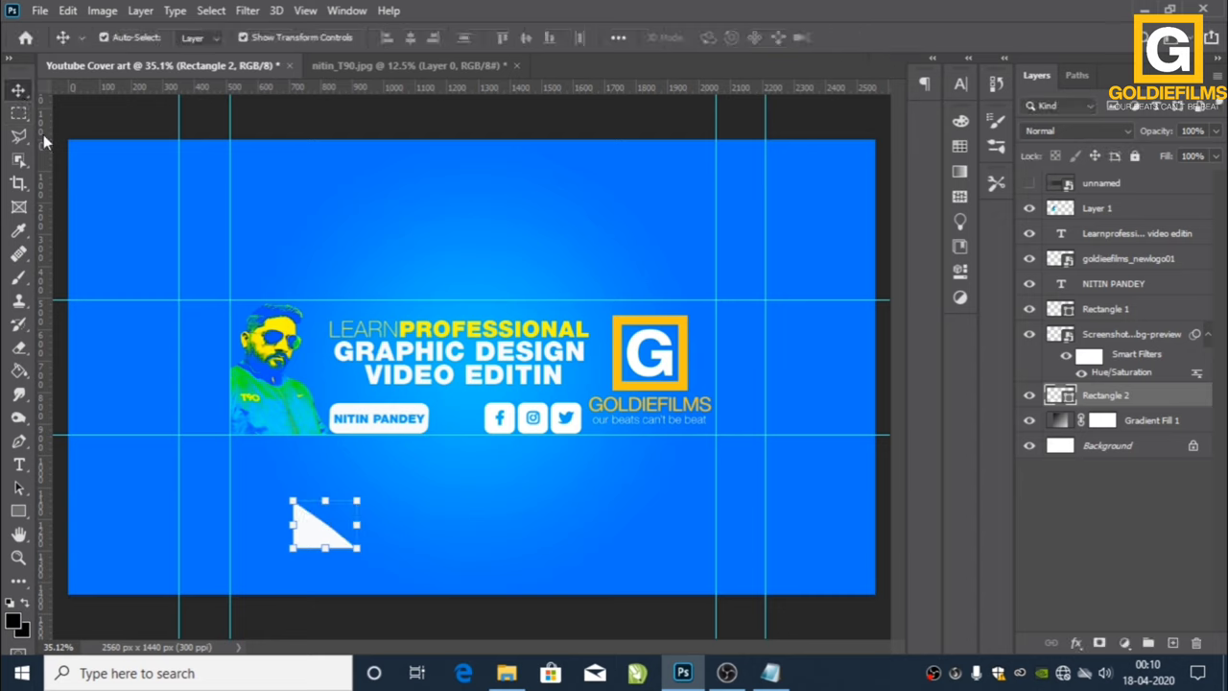
left_click(388, 542)
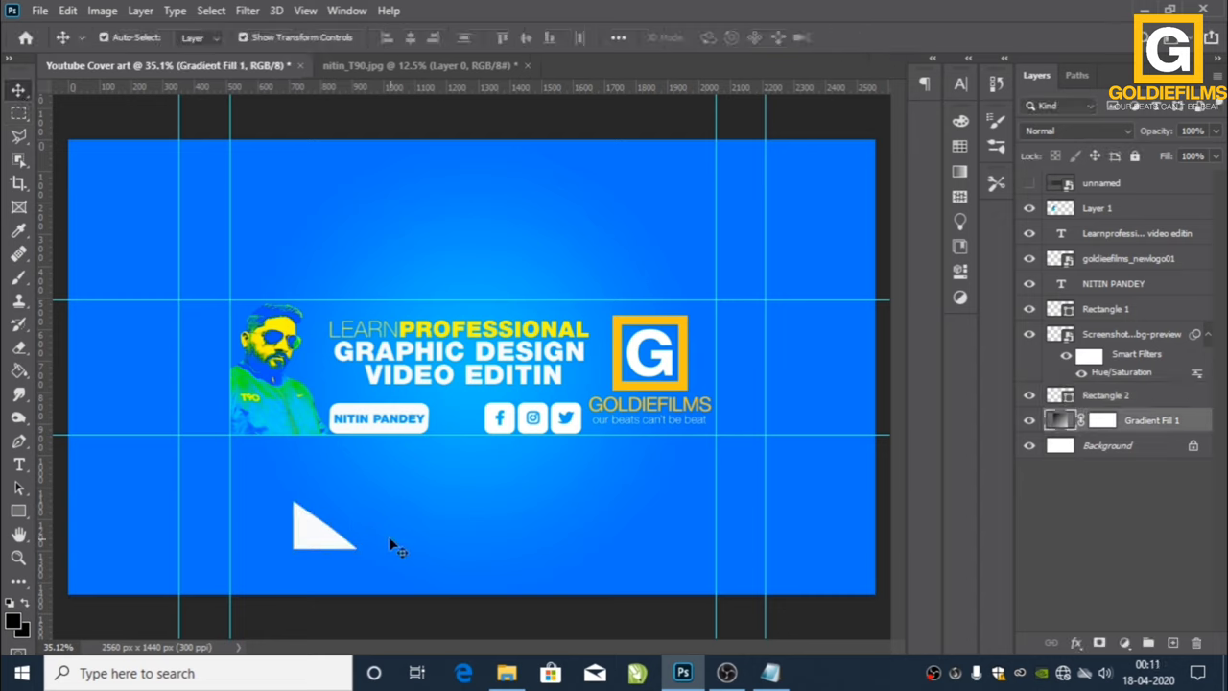
- Recolour the white triangle to the GOLDIEFILMS logo's yellow
left_click(323, 542)
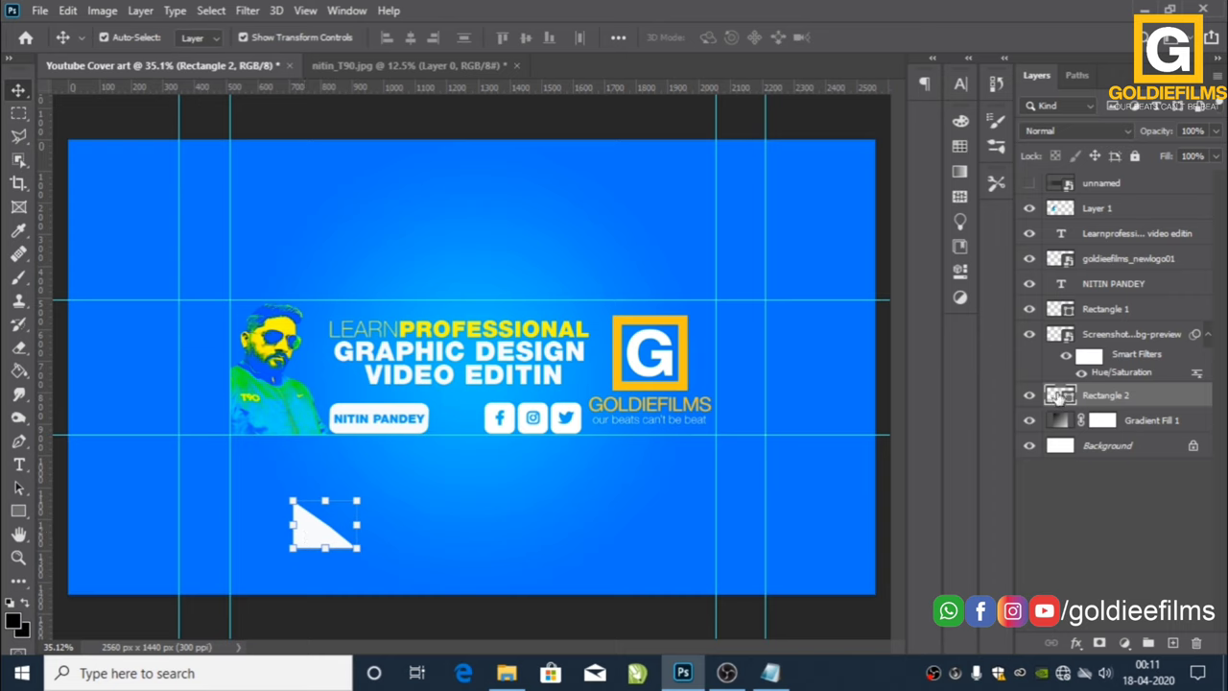
double_click(1058, 396)
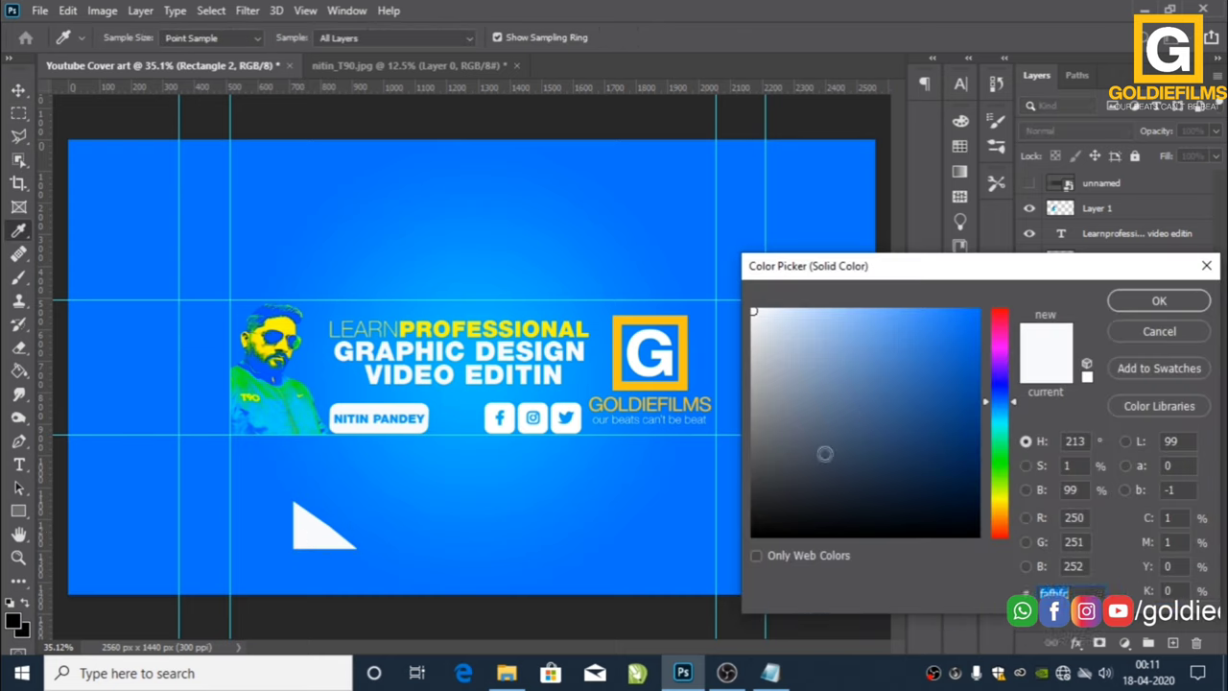
left_click(626, 317)
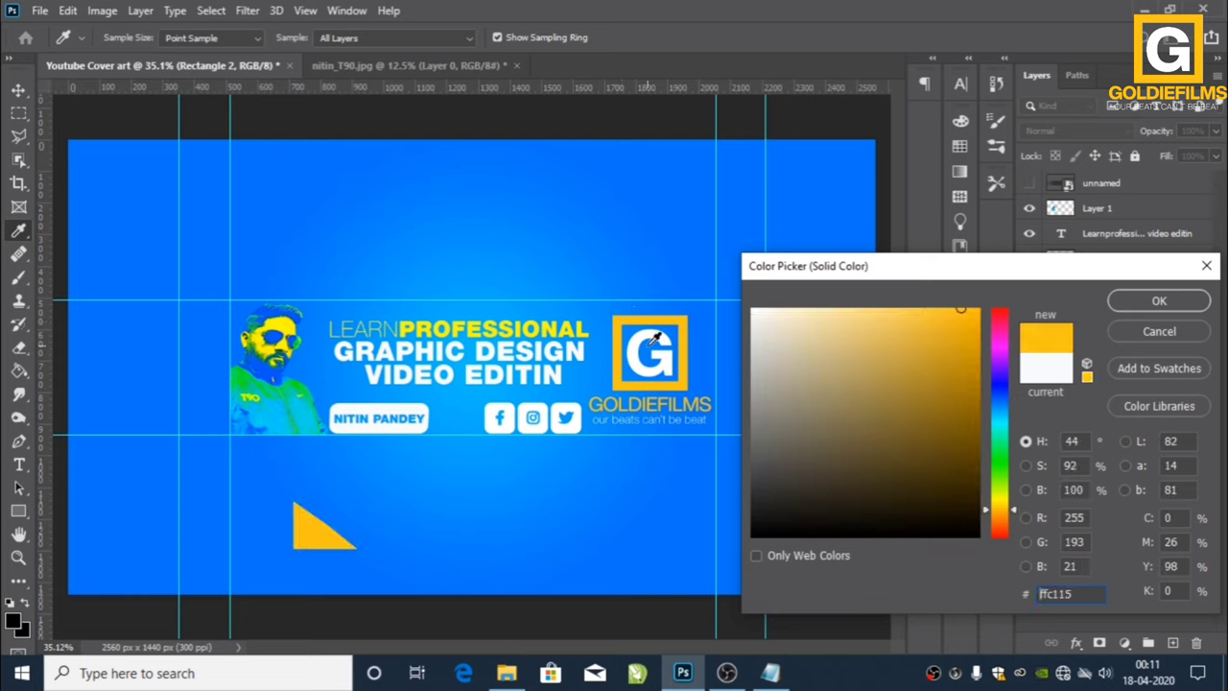
left_click(1143, 303)
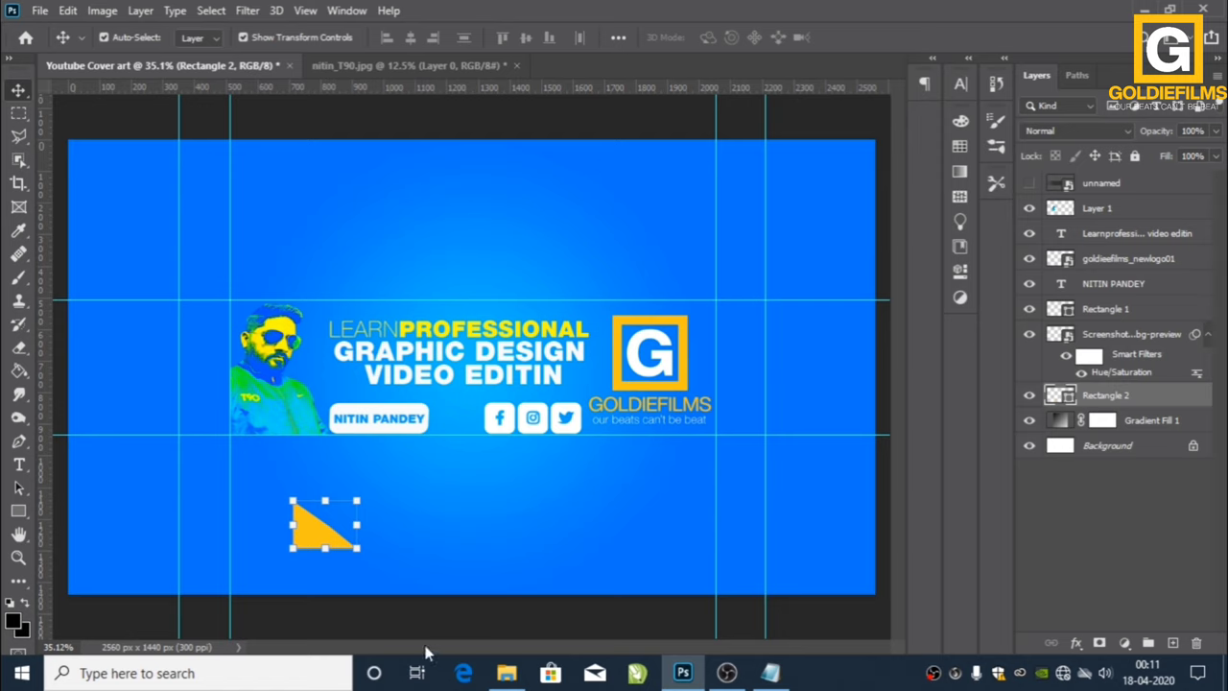
- Duplicate the triangle twice, spread the copies out, and colour the right copy orange
key("ctrl+j")
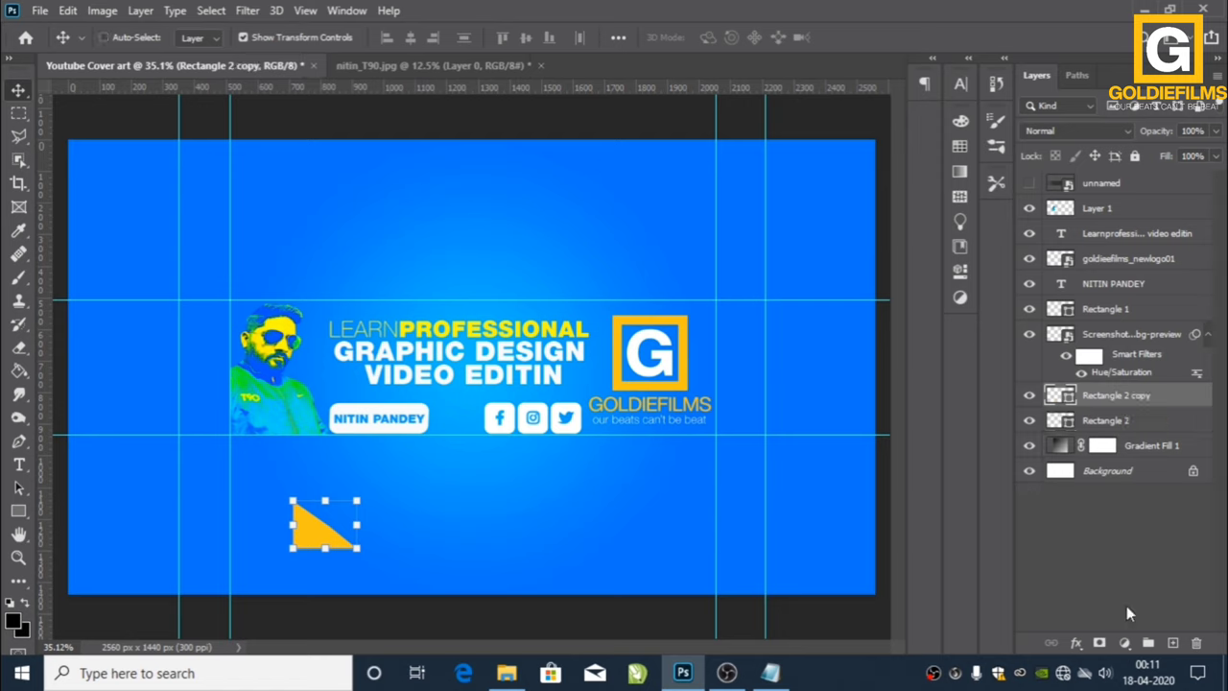
key("ctrl+j")
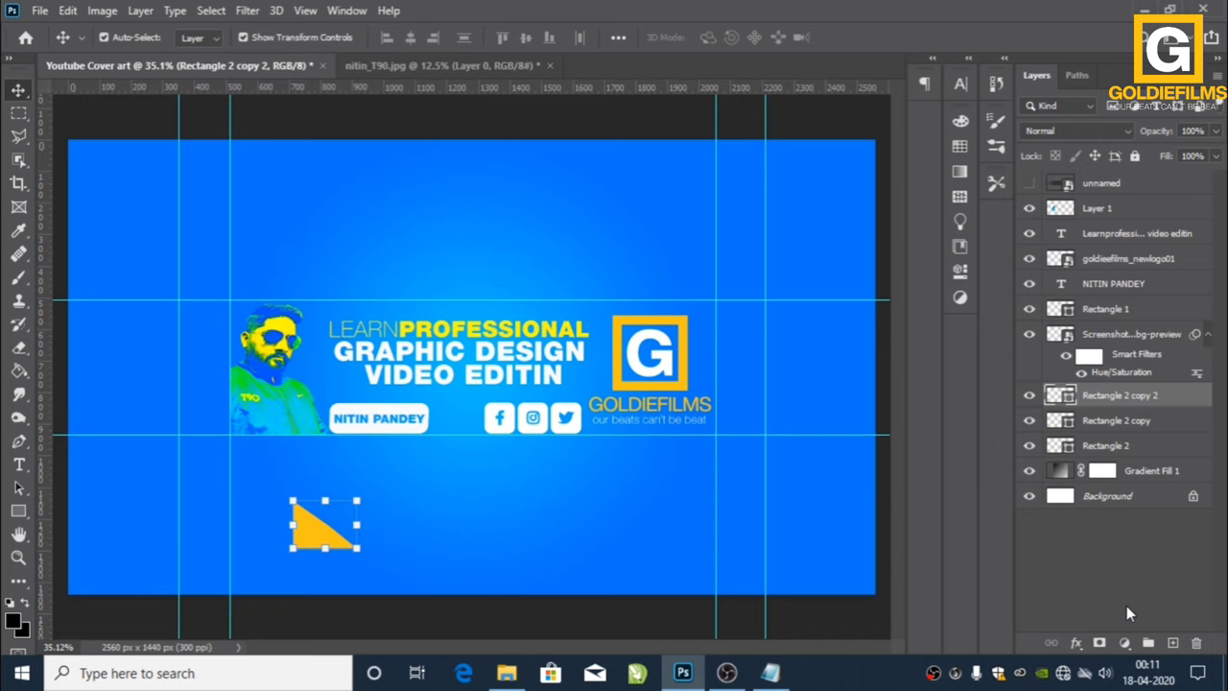
left_click_drag(311, 535, 459, 526)
left_click(320, 536)
left_click_drag(319, 535, 364, 498)
left_click_drag(1003, 517, 1003, 526)
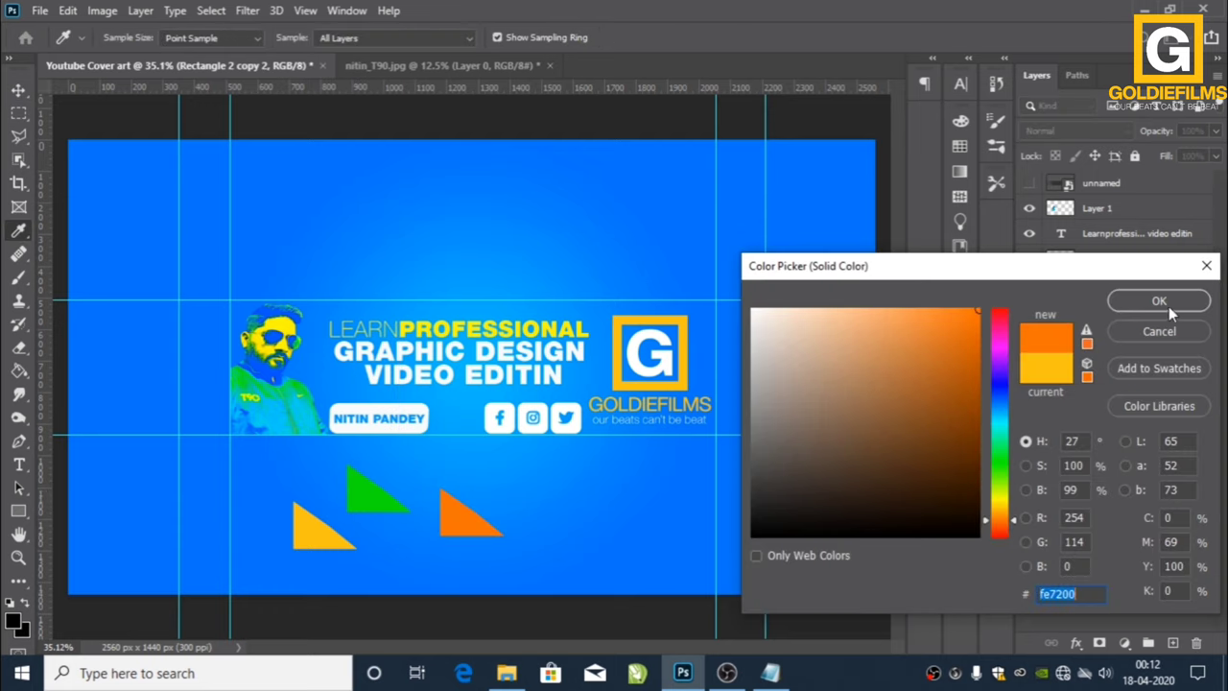
left_click(1171, 307)
- Move the orange, green and yellow triangles up behind the headline near the logo
left_click(283, 505)
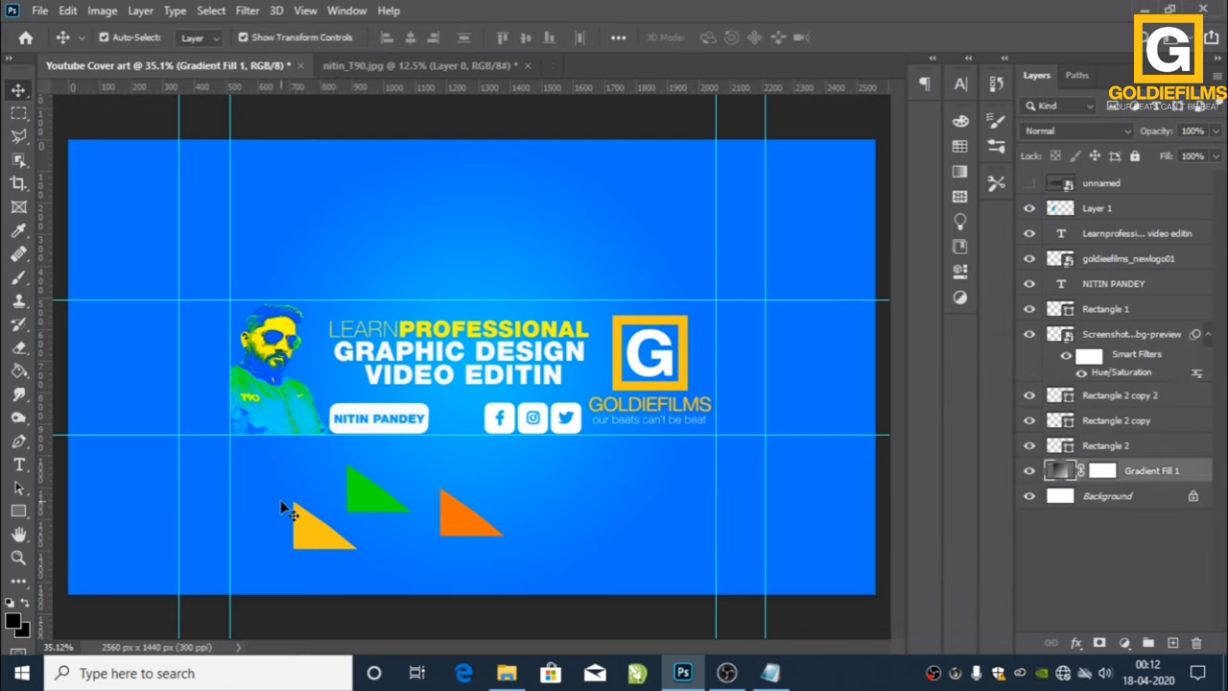
mouse_move(462, 531)
left_mouse_down()
mouse_move(509, 393)
mouse_move(551, 331)
mouse_move(566, 357)
left_mouse_up()
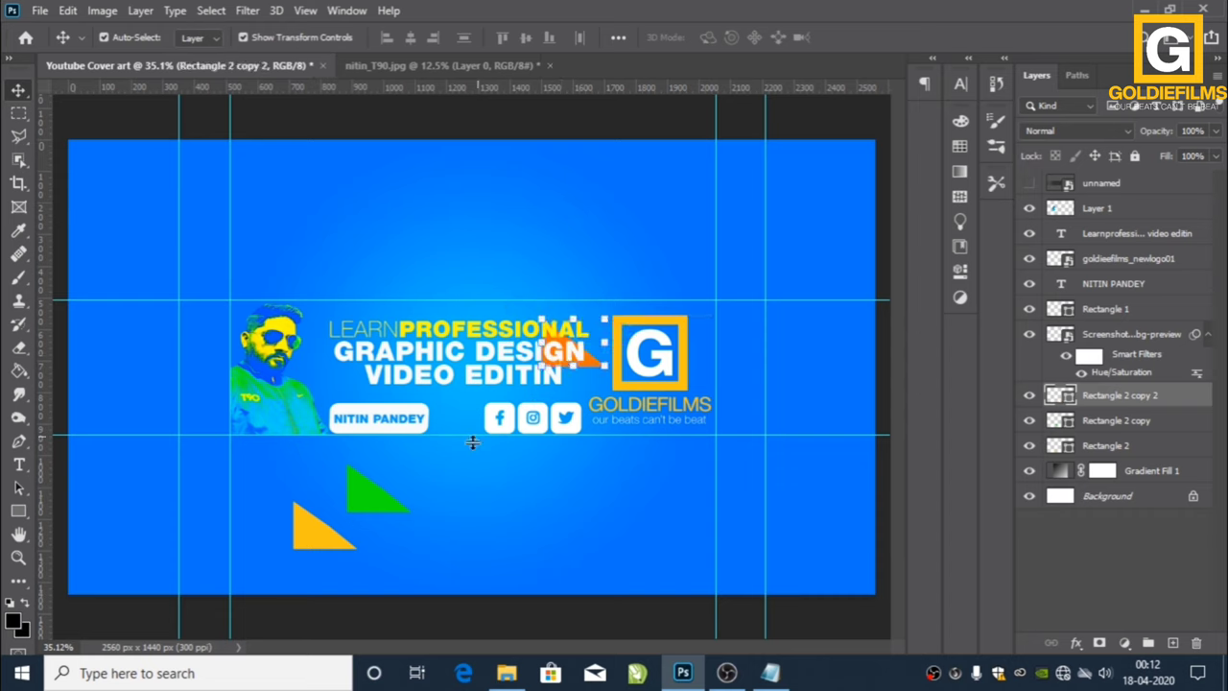
left_click_drag(377, 499, 459, 395)
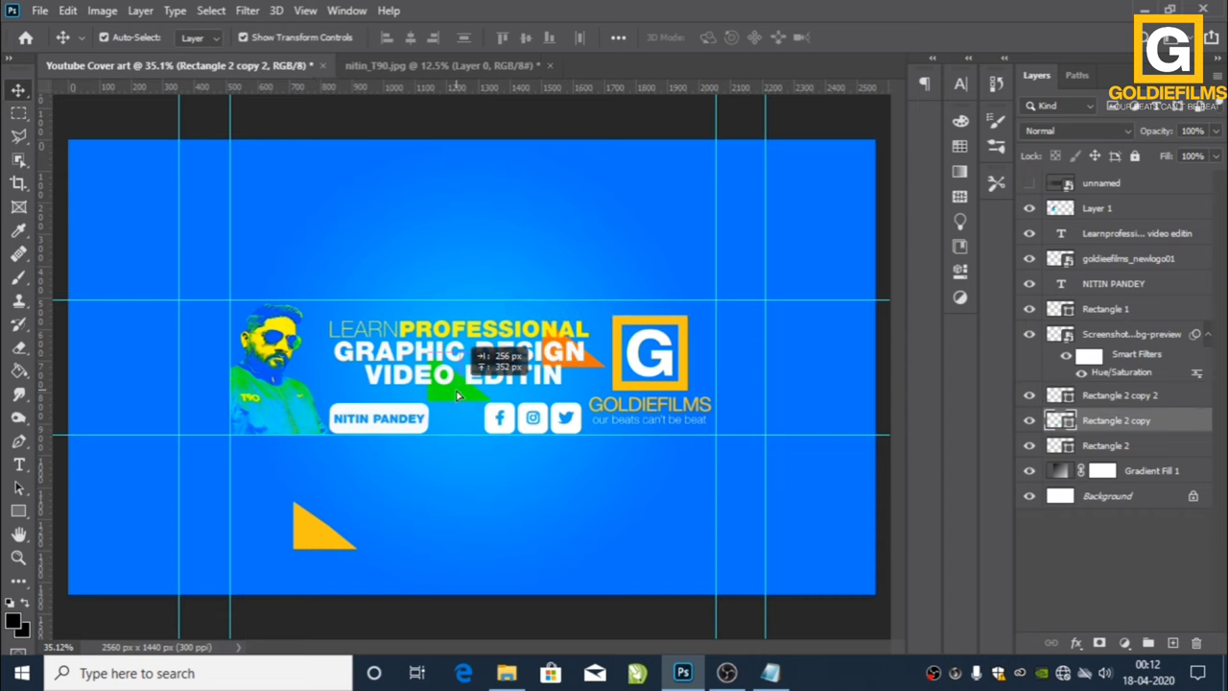
left_click_drag(458, 395, 460, 396)
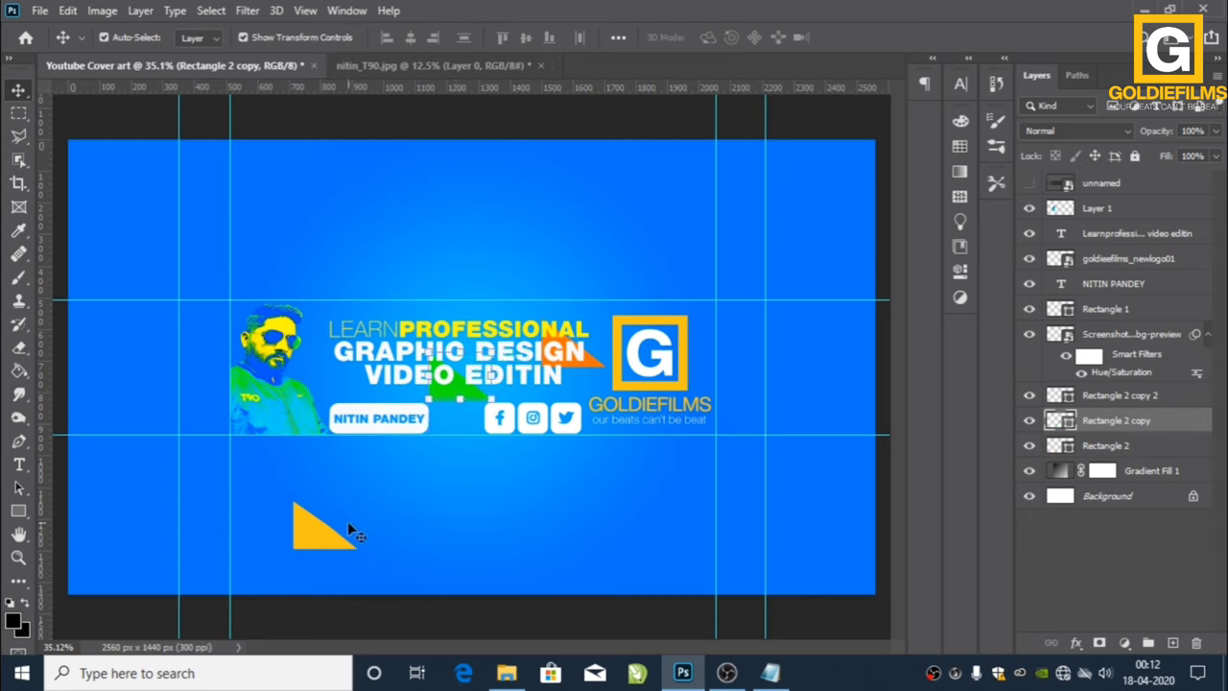
left_click_drag(455, 390, 360, 358)
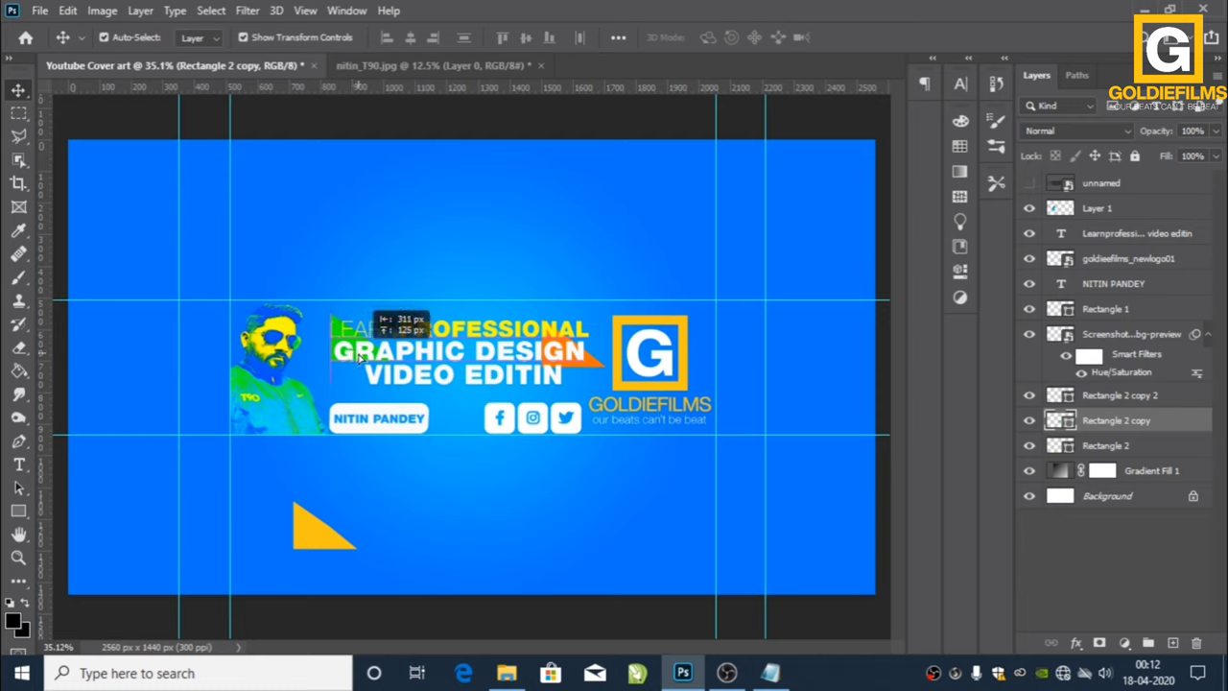
mouse_move(316, 543)
left_mouse_down()
mouse_move(469, 398)
mouse_move(459, 388)
left_mouse_up()
- Reposition the headline text slightly higher over the triangles
left_click(476, 530)
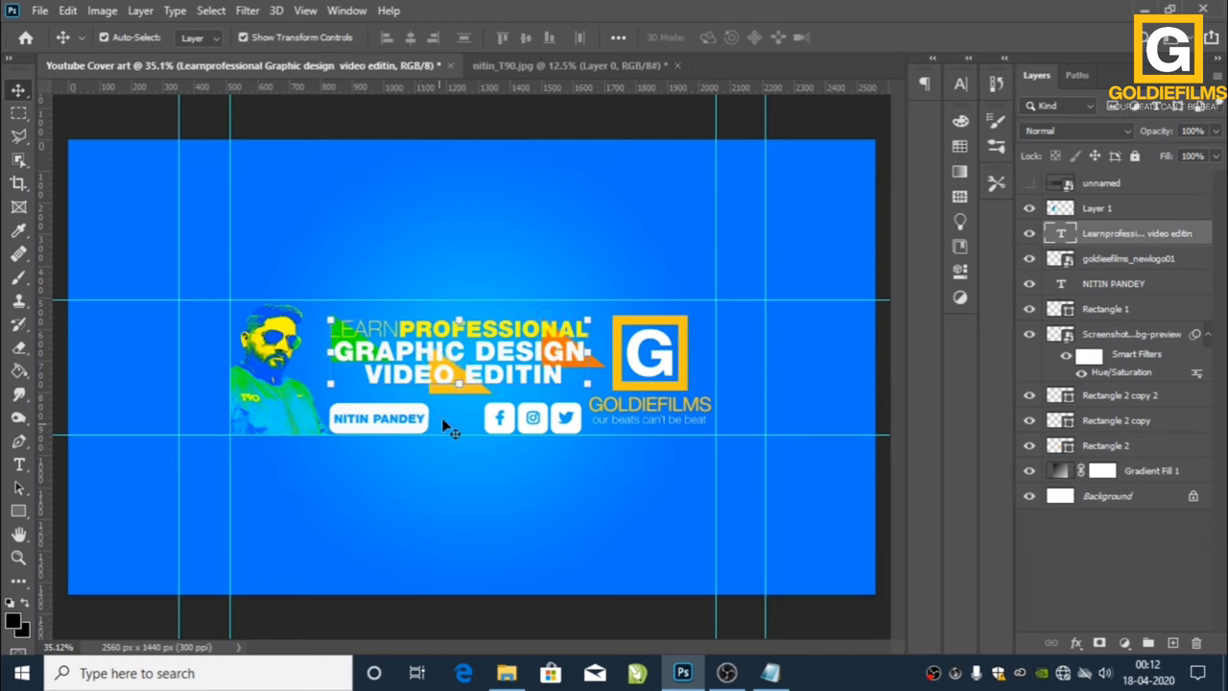
left_click(486, 549)
left_click(461, 389)
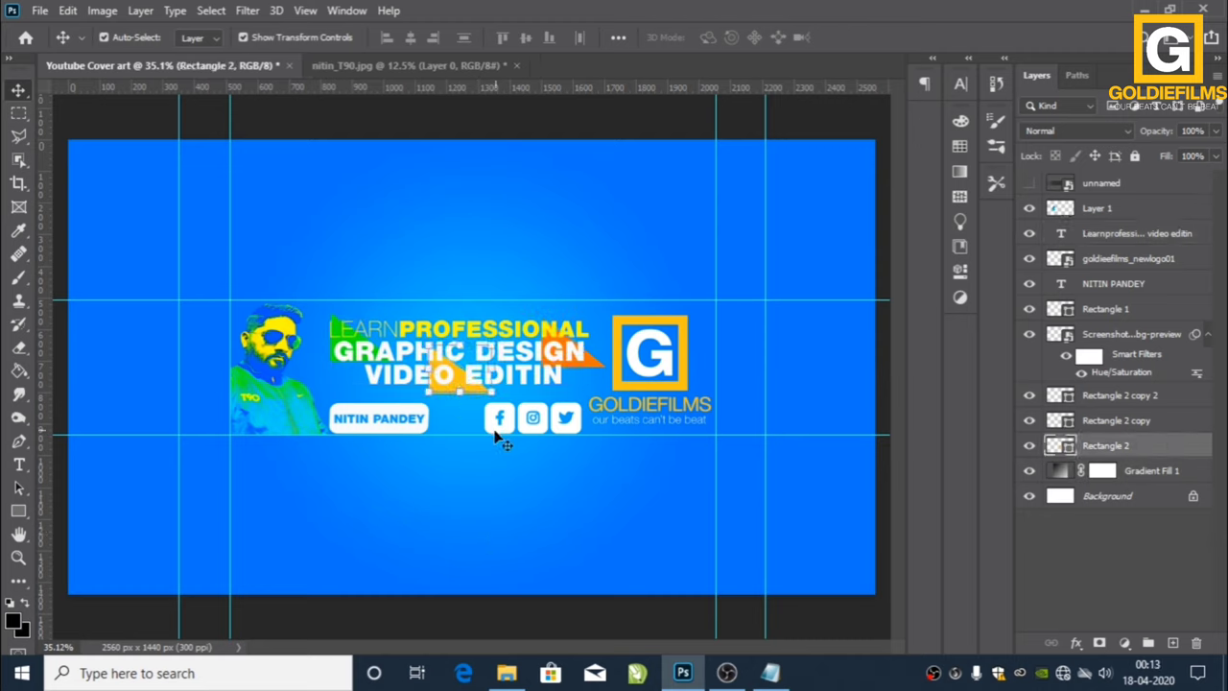
left_click(557, 494)
- Rotate the orange triangle about 15 degrees and nudge it into place
left_click(599, 365)
left_click_drag(531, 310, 540, 293)
key("Right")
key("Right")
key("Right")
key("Right")
key("Down")
key("Down")
key("Down")
key("Down")
key("Down")
key("Up")
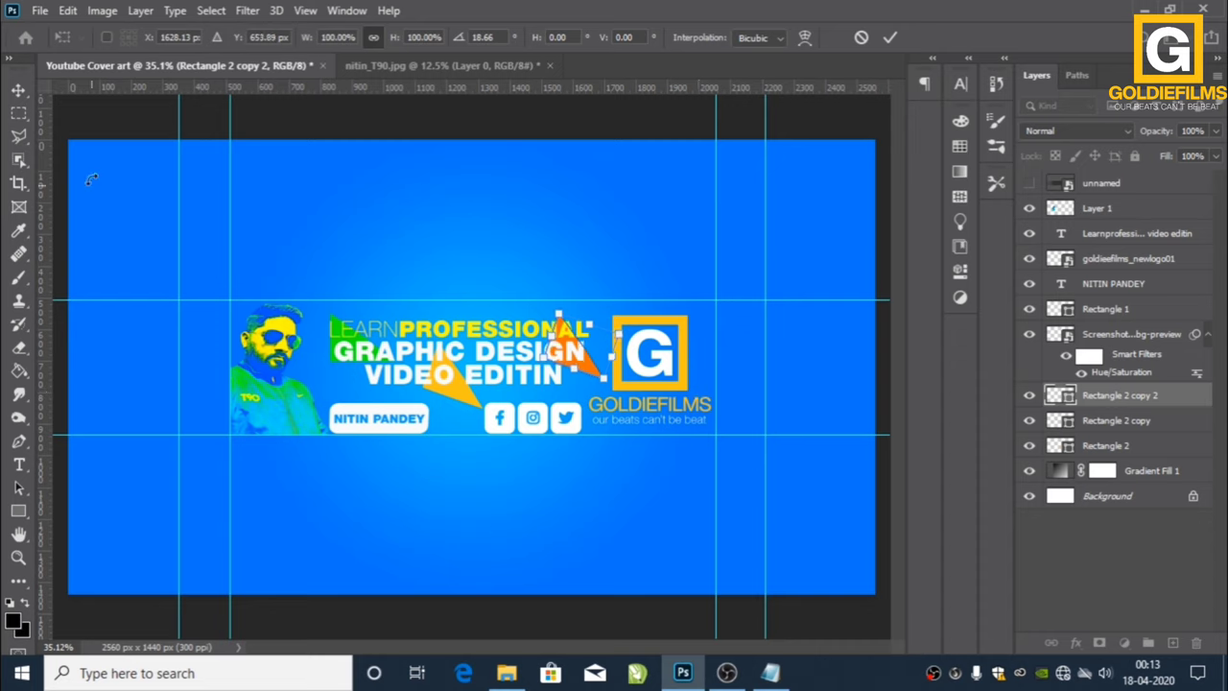
key("Return")
left_click(340, 360)
left_click(314, 370)
- Rotate the green triangle about 10 degrees and adjust its position
left_click(1117, 425)
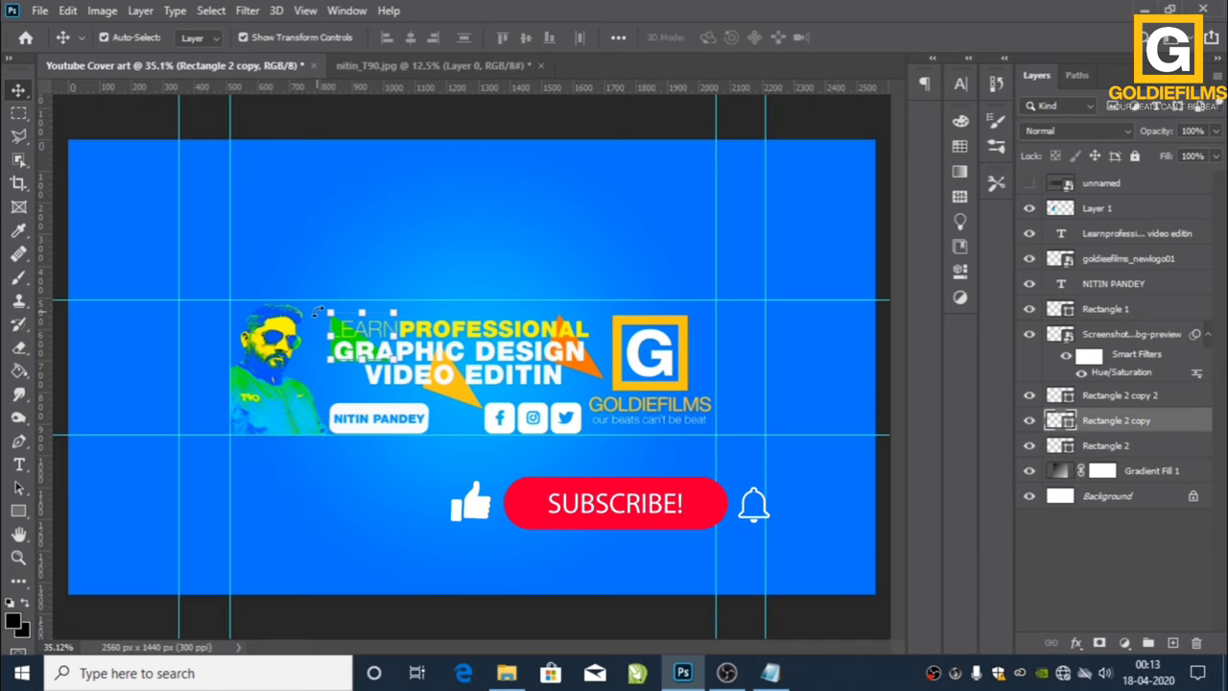
key("ctrl+t")
left_click_drag(480, 523, 480, 516)
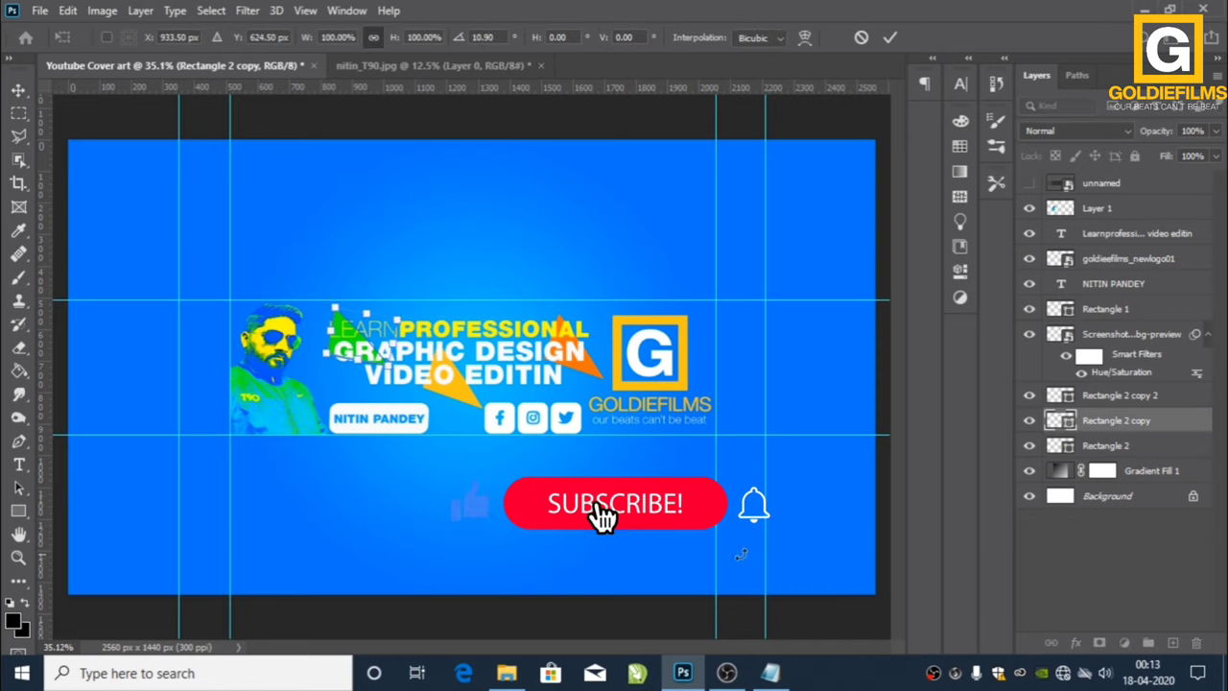
left_click_drag(319, 303, 300, 355)
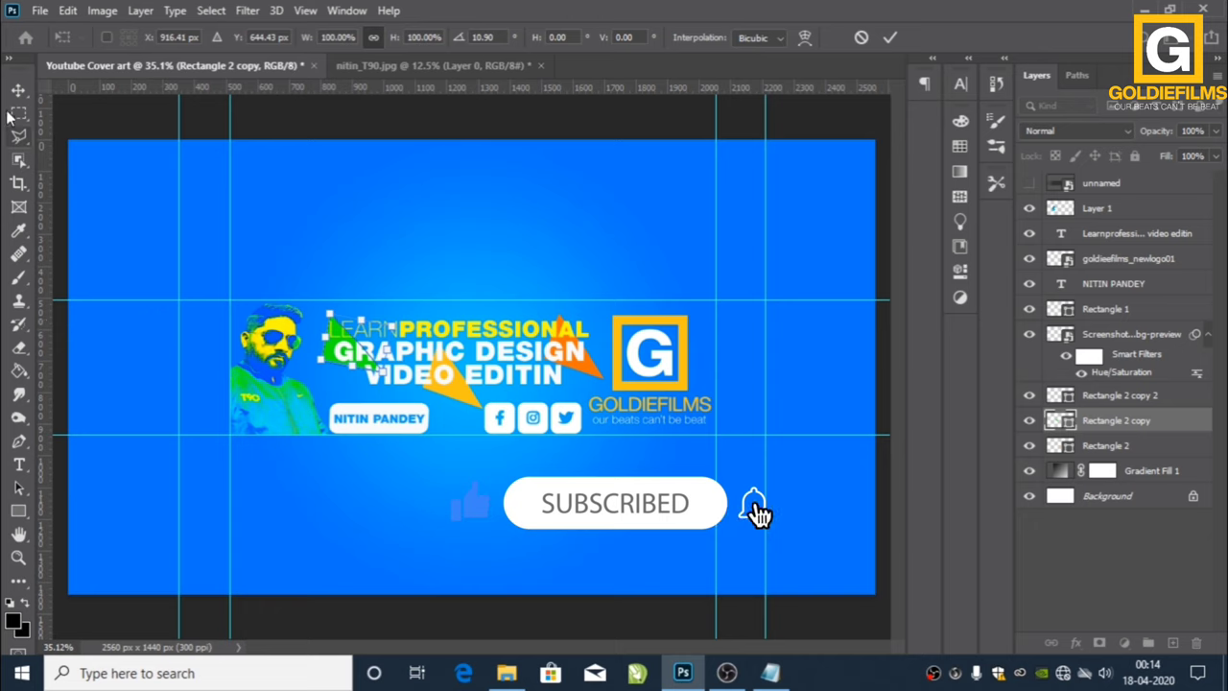
key("Return")
left_click(181, 193)
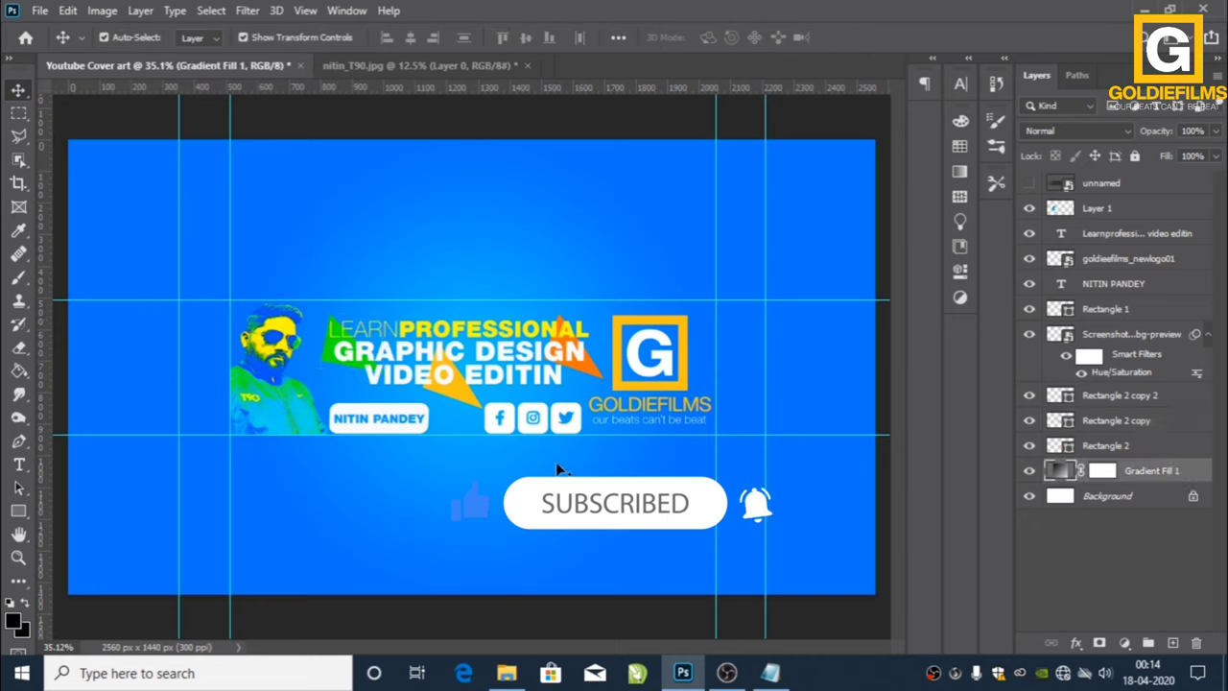
- Change the whole headline text colour to white #ffffff
double_click(539, 336)
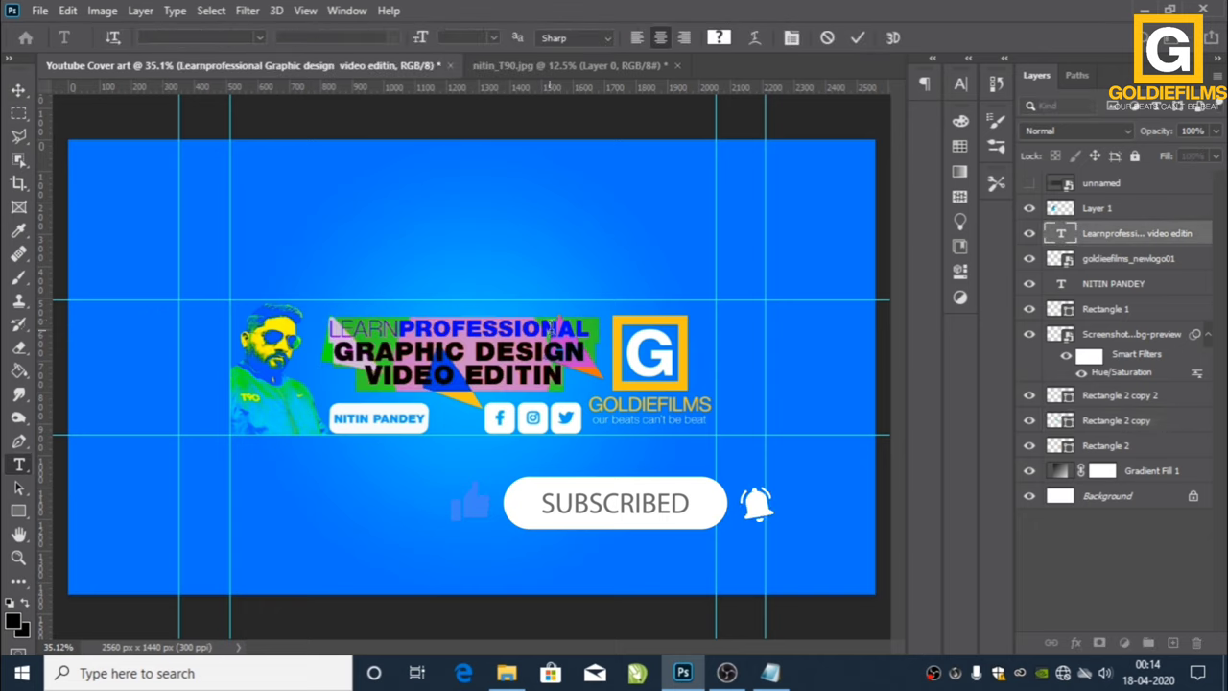
left_click(718, 40)
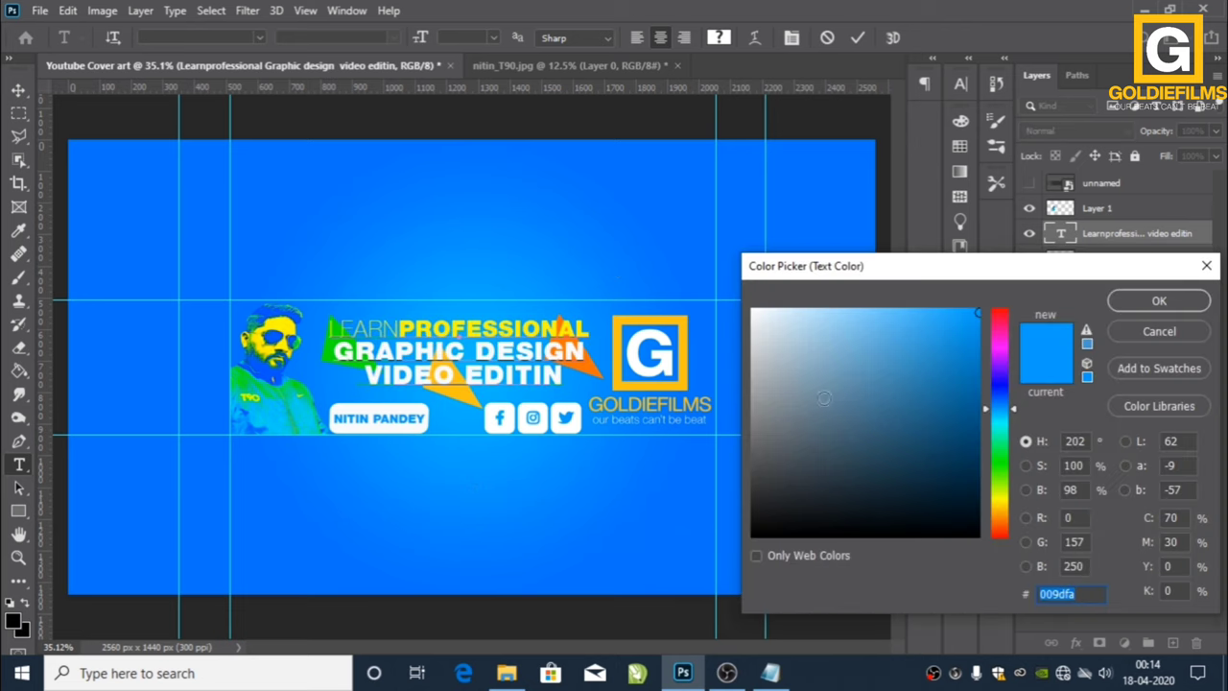
type("ffffff")
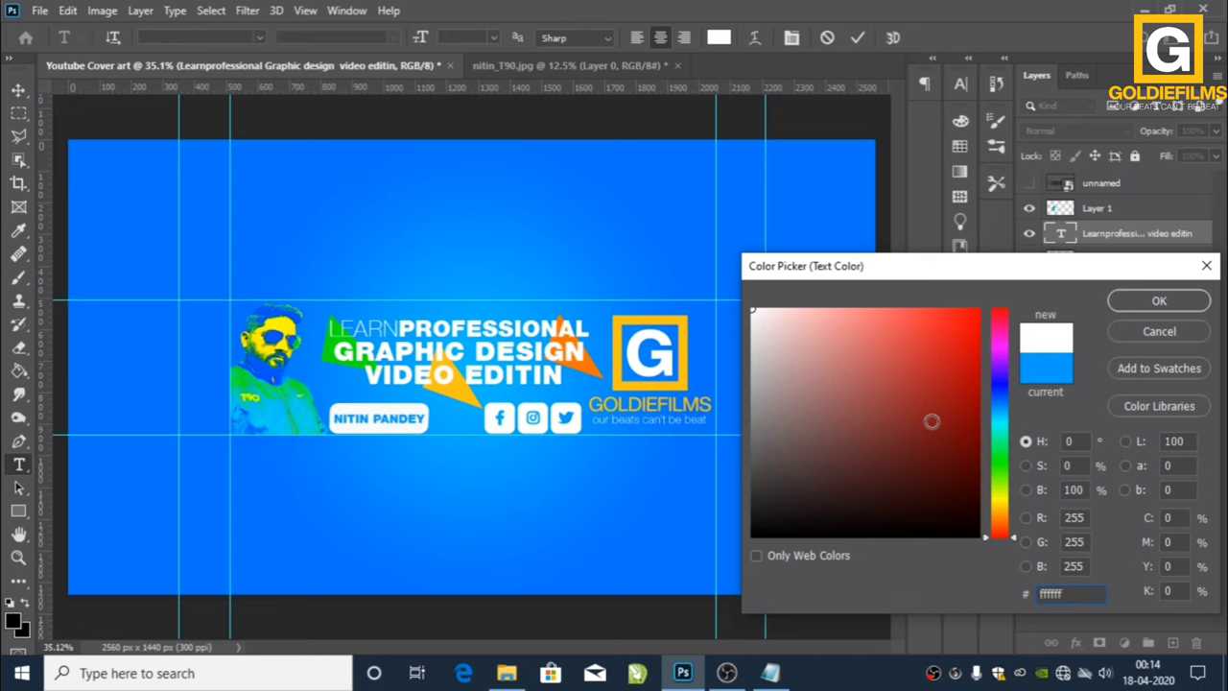
left_click(1160, 300)
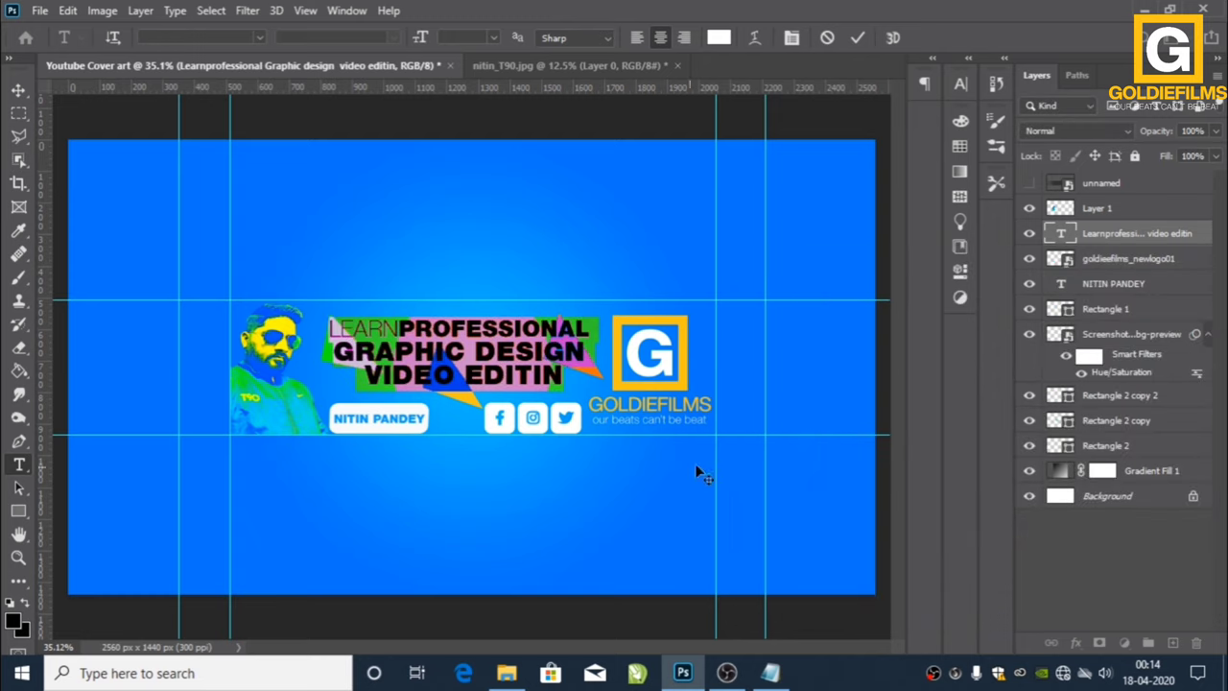
left_click(19, 89)
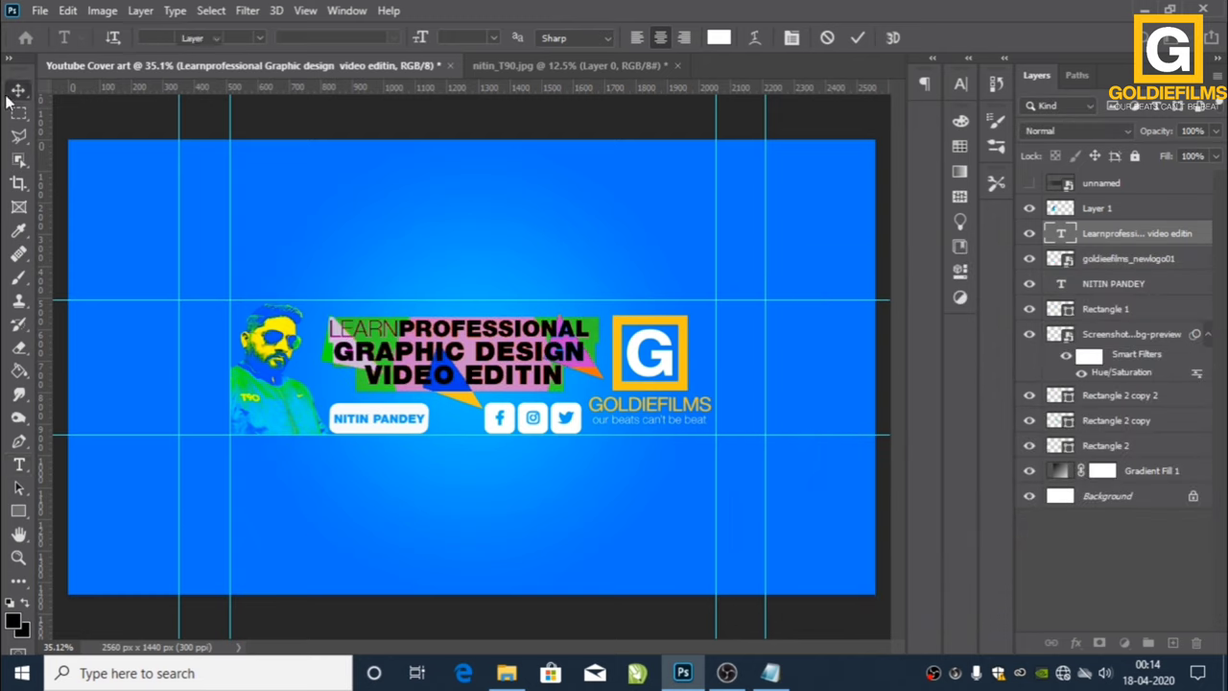
left_click(154, 190)
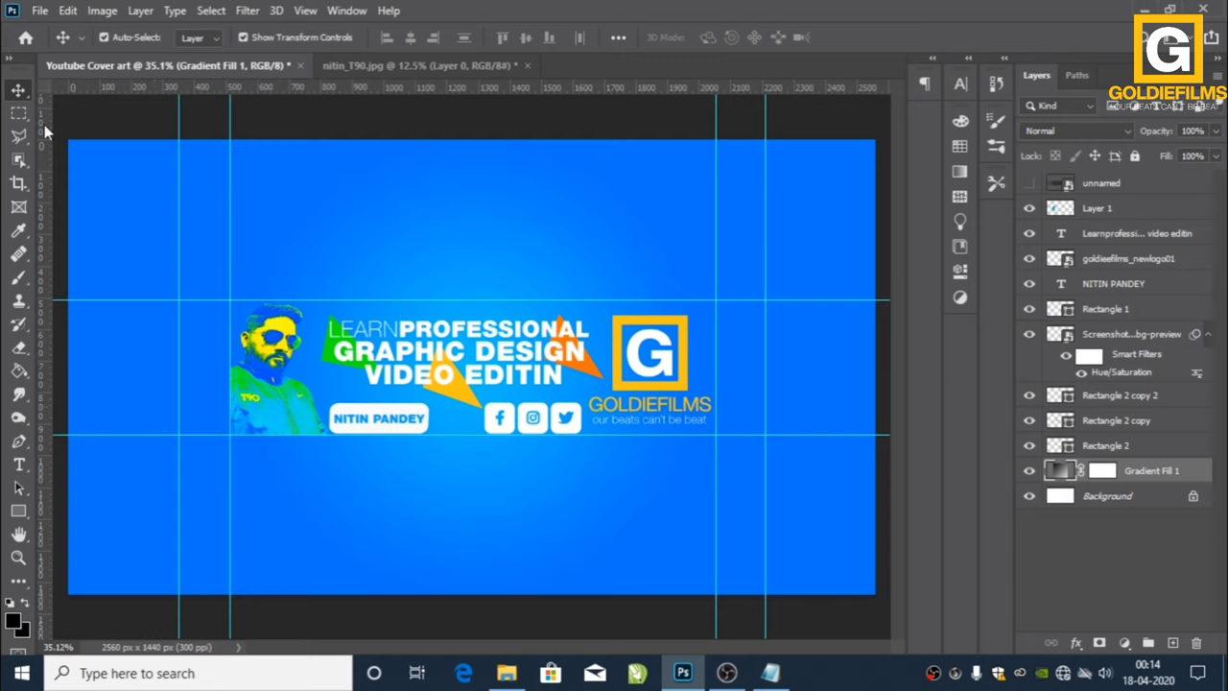
left_click(40, 11)
mouse_move(59, 273)
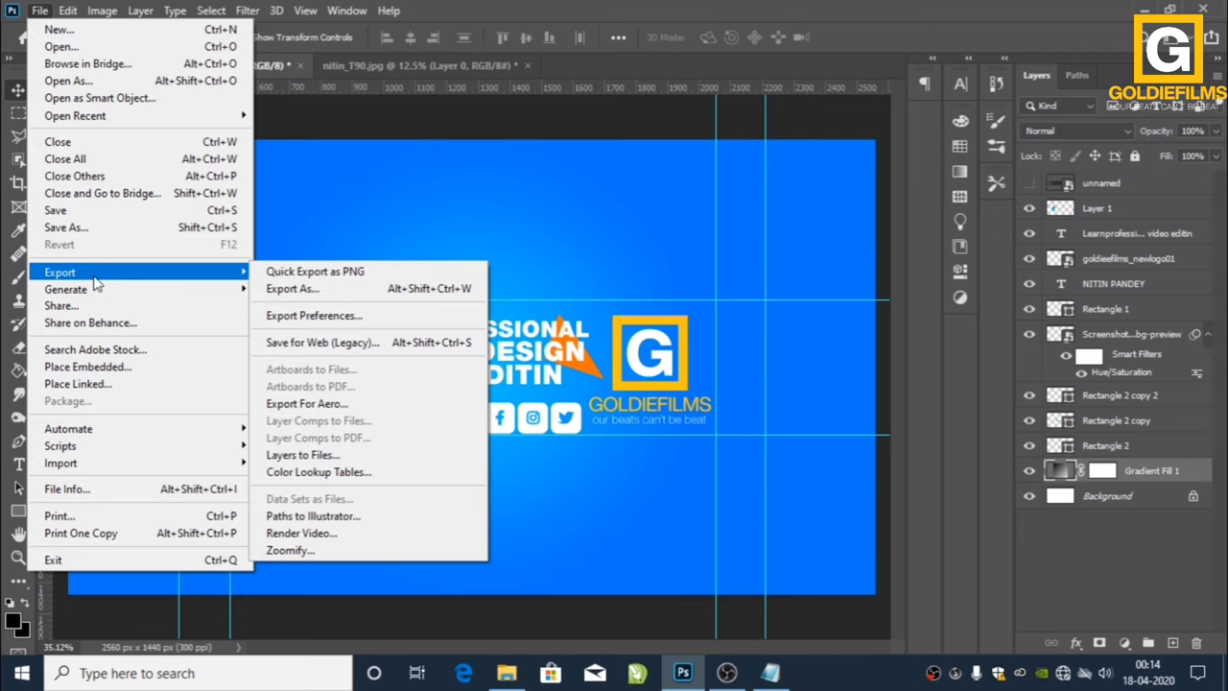
- Export the cover as a 100% quality JPG, 'Youtube Cover art', into Desktop\goldiee
left_click(332, 288)
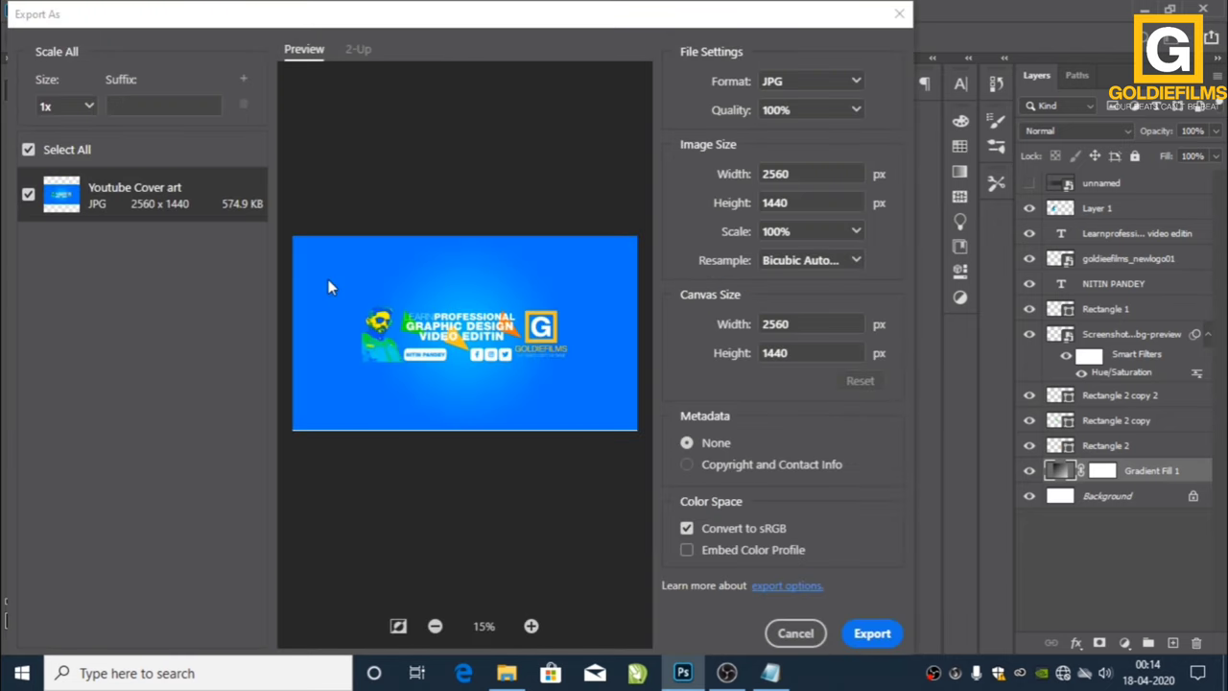
left_click(859, 633)
double_click(197, 225)
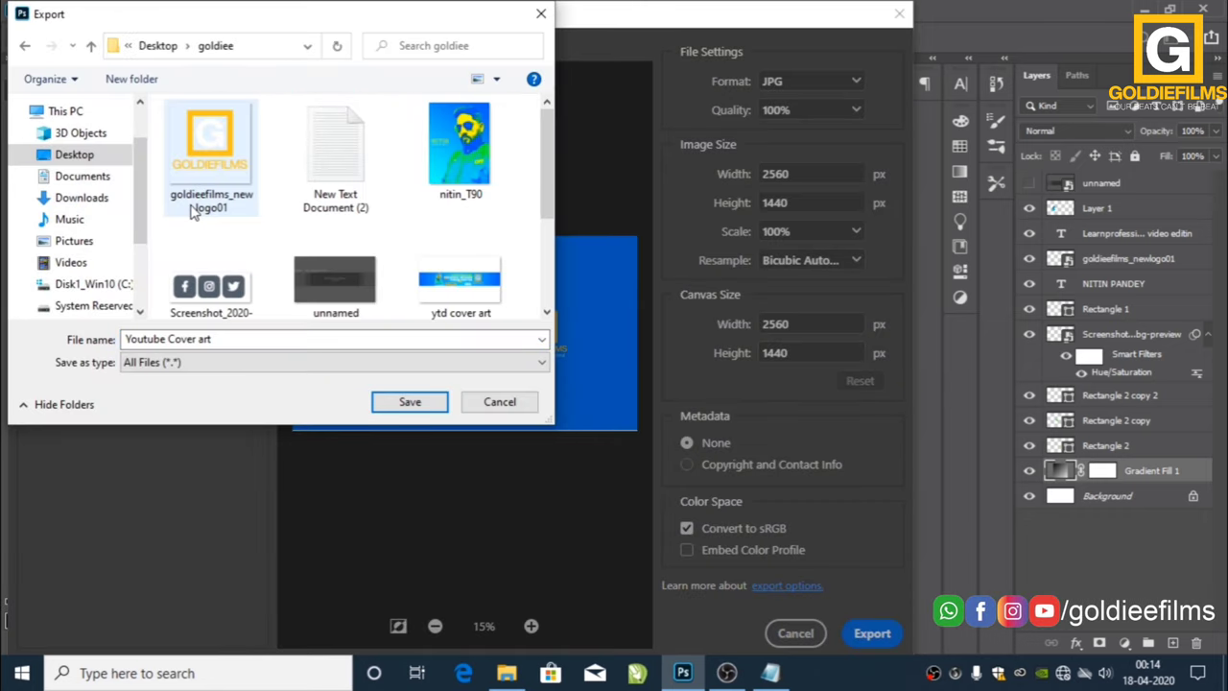
left_click(413, 402)
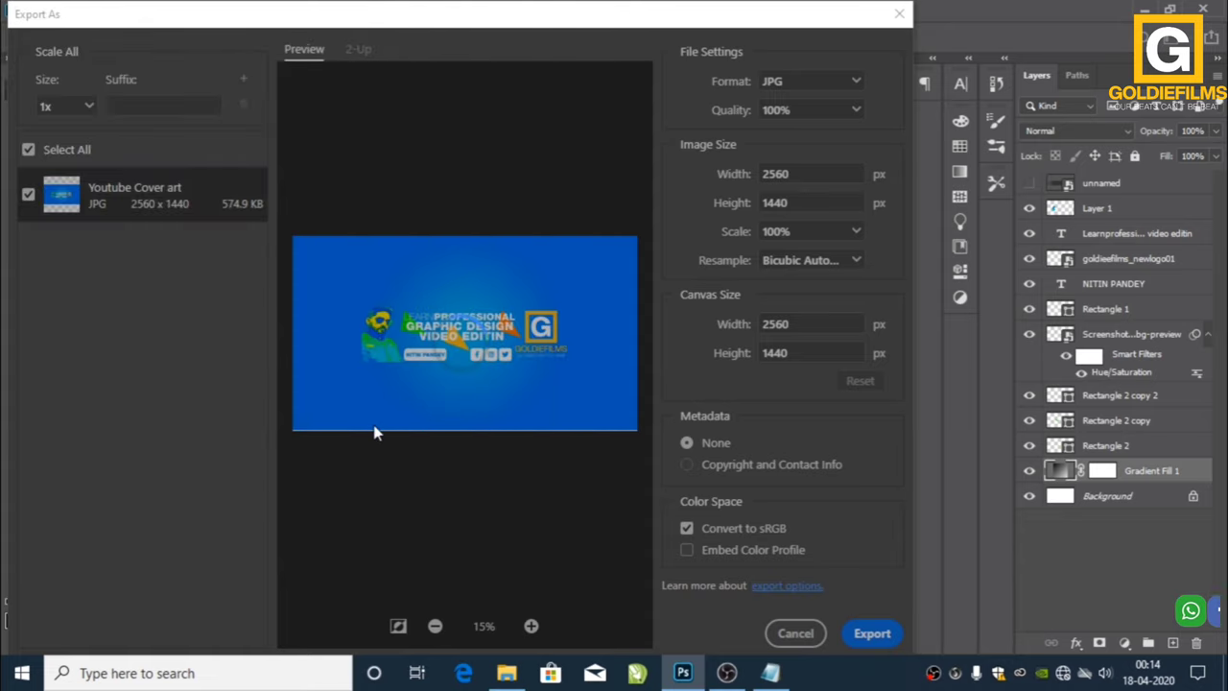